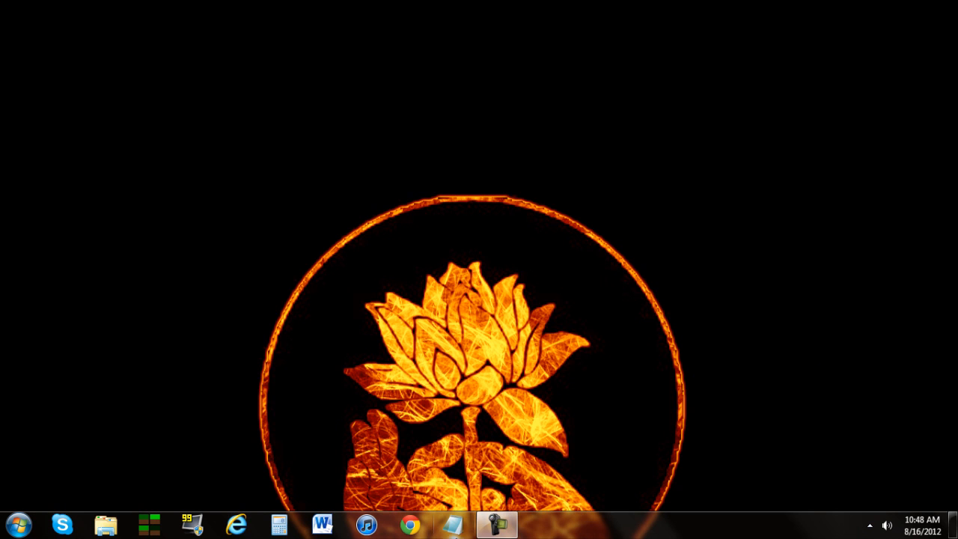
click(454, 524)
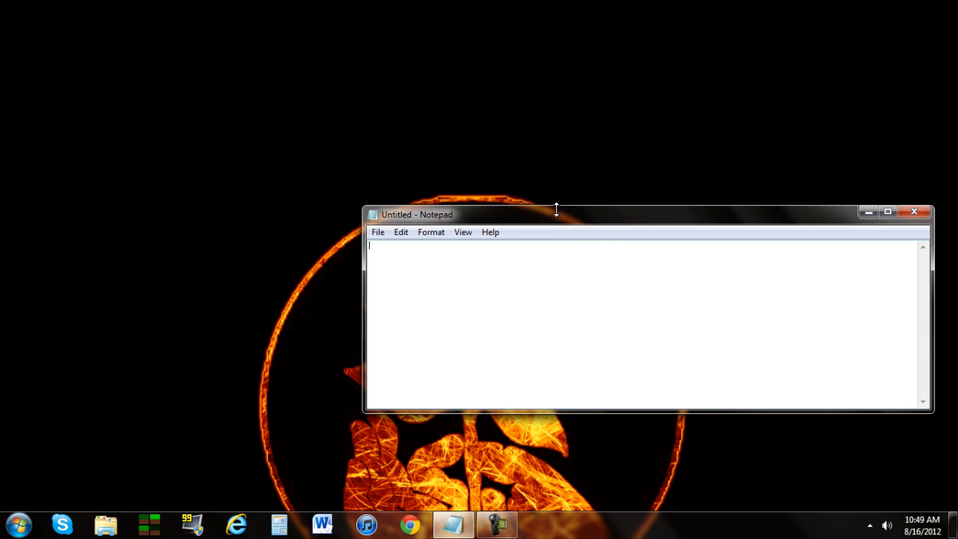
drag(558, 219, 562, 311)
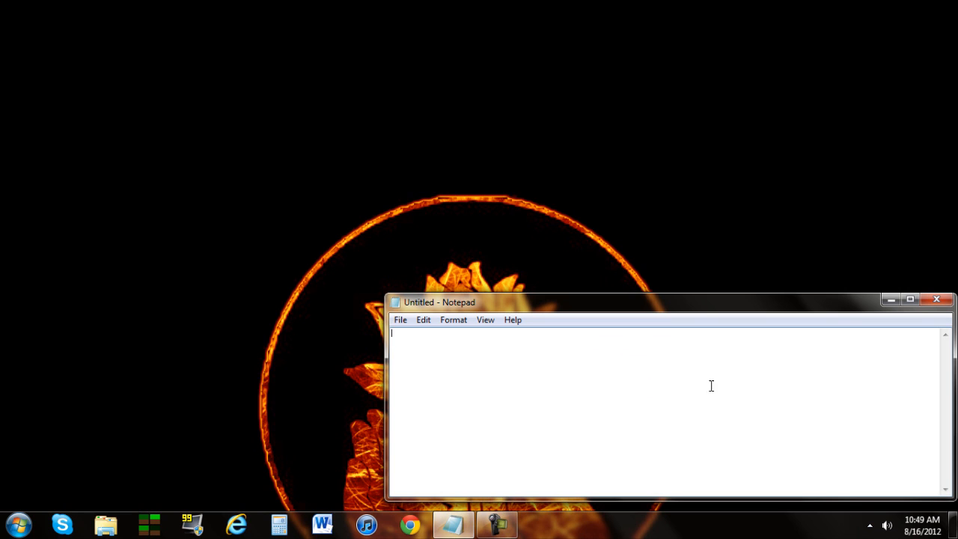
drag(702, 498, 706, 505)
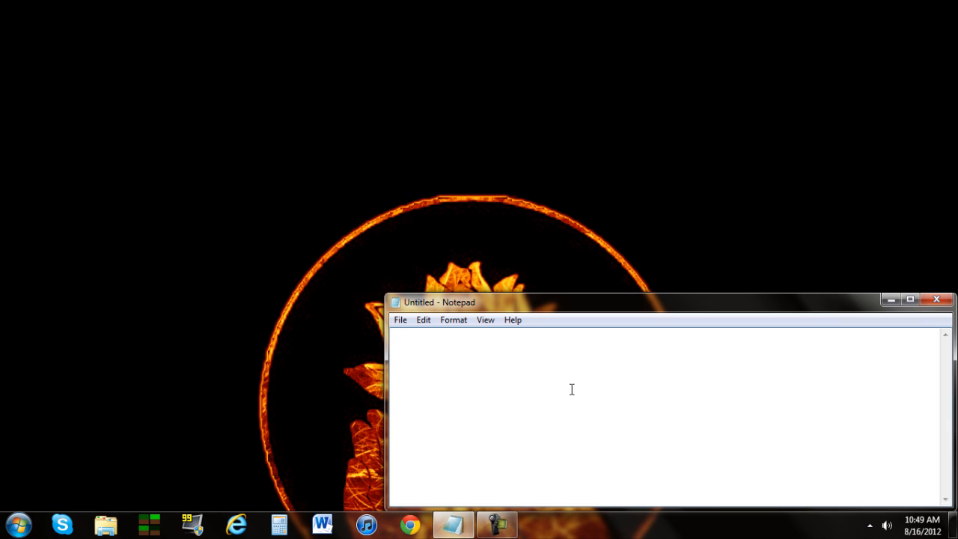
click(934, 302)
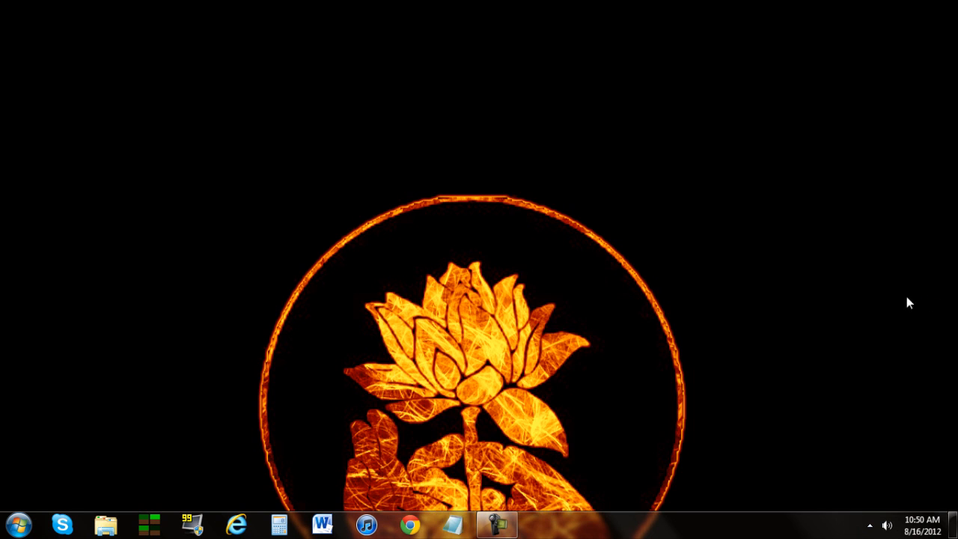
right_click(464, 524)
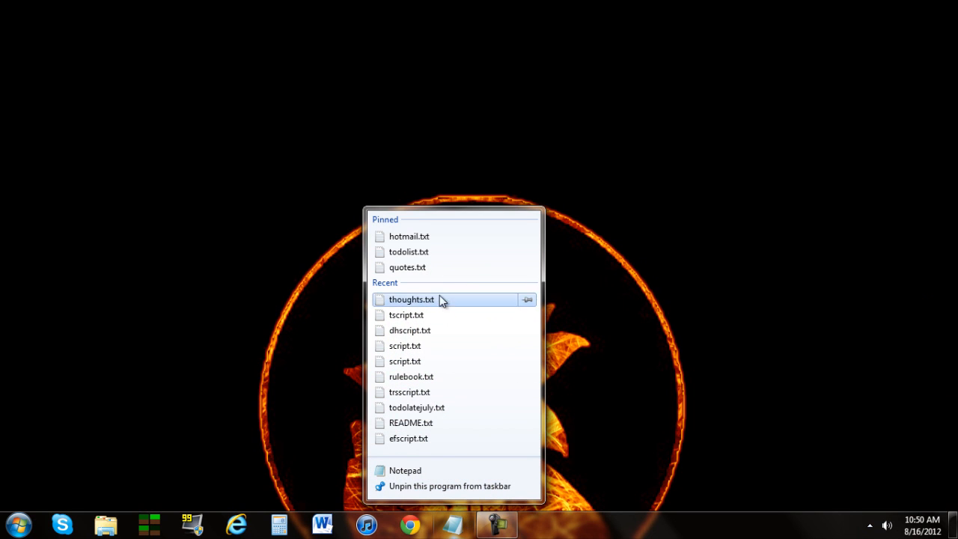
click(430, 315)
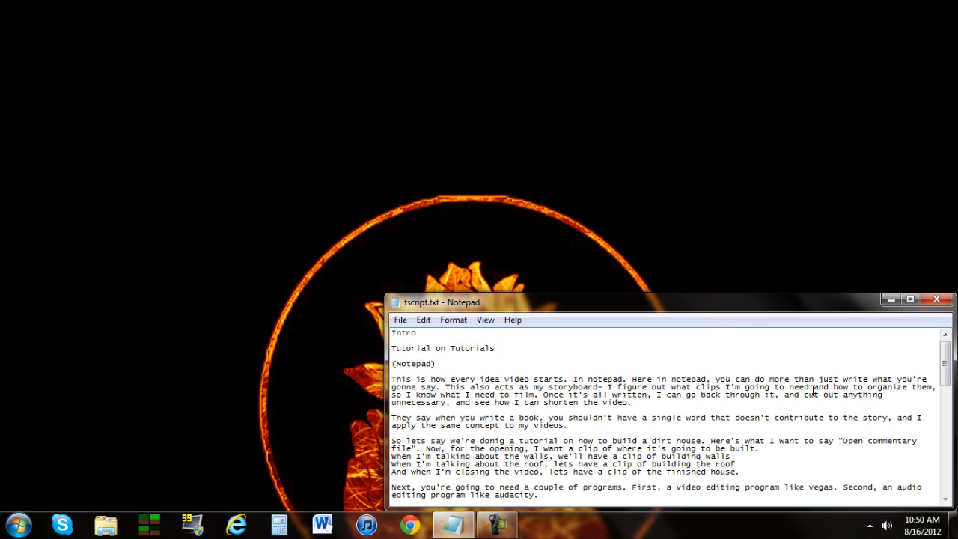
click(934, 301)
Open the recent file dhscript.txt in Notepad and place its window near the middle of the screen
right_click(452, 525)
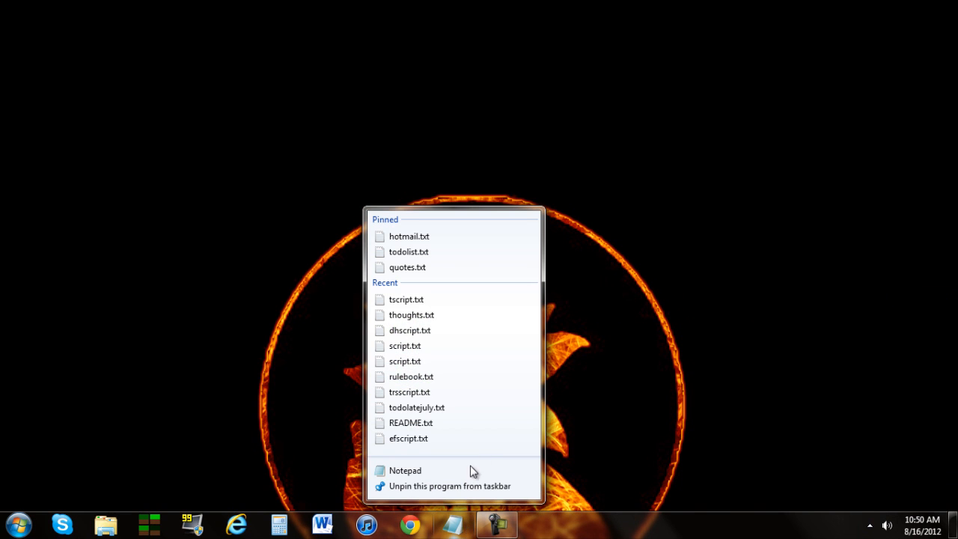
click(417, 331)
drag(623, 313, 490, 183)
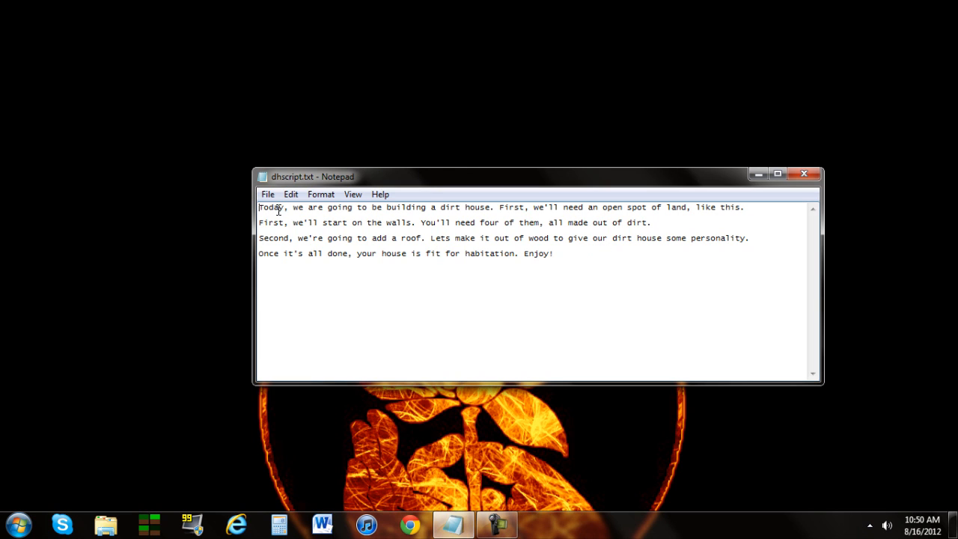
Add the clip labels "[open land]" and "[building walls]" on their own lines above the first and second script paragraphs
key(Return)
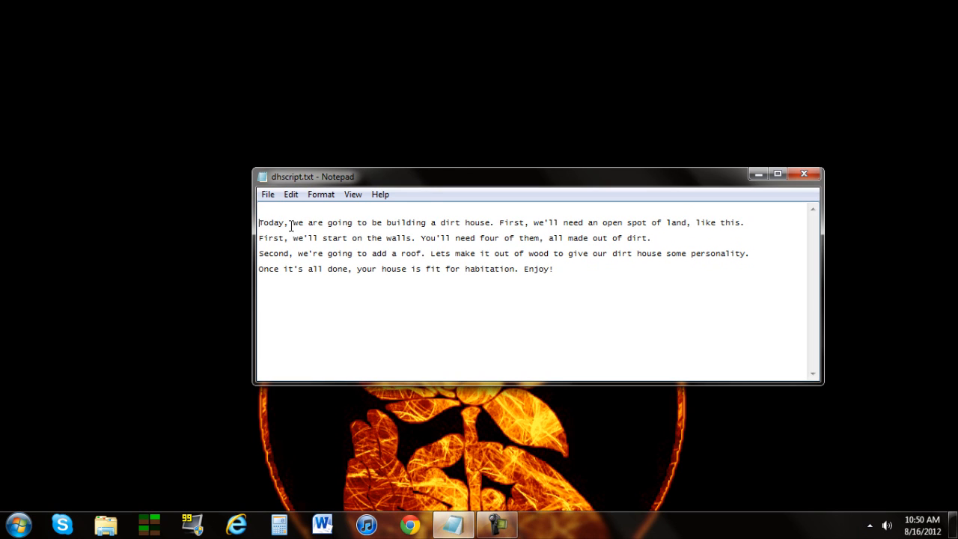
key(Up)
text([open land])
key(Return)
text([building walls])
Add the clip labels "[building roof]" and "[finished product]" on their own lines above the last two script paragraphs
key(Down)
key(Down)
key(Return)
text([building roof])
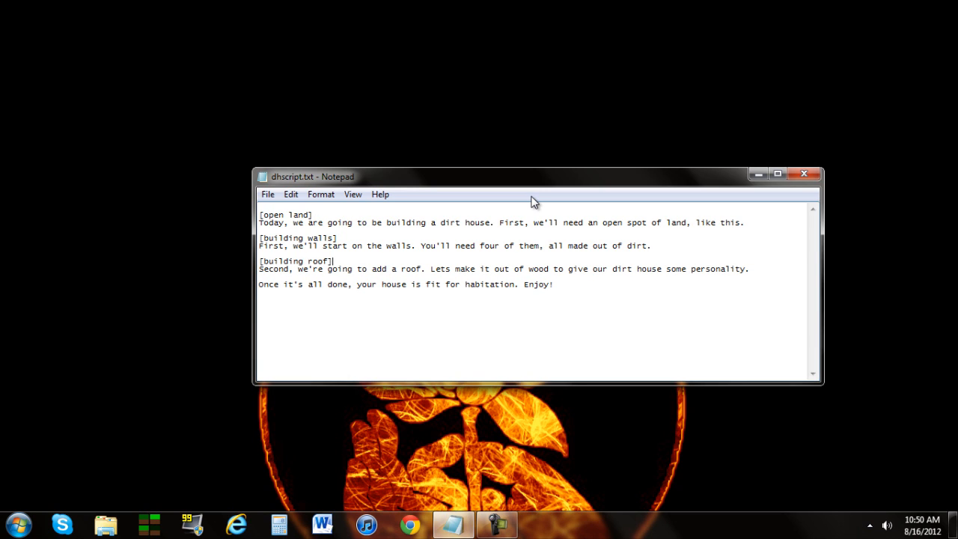
key(Return)
text([)
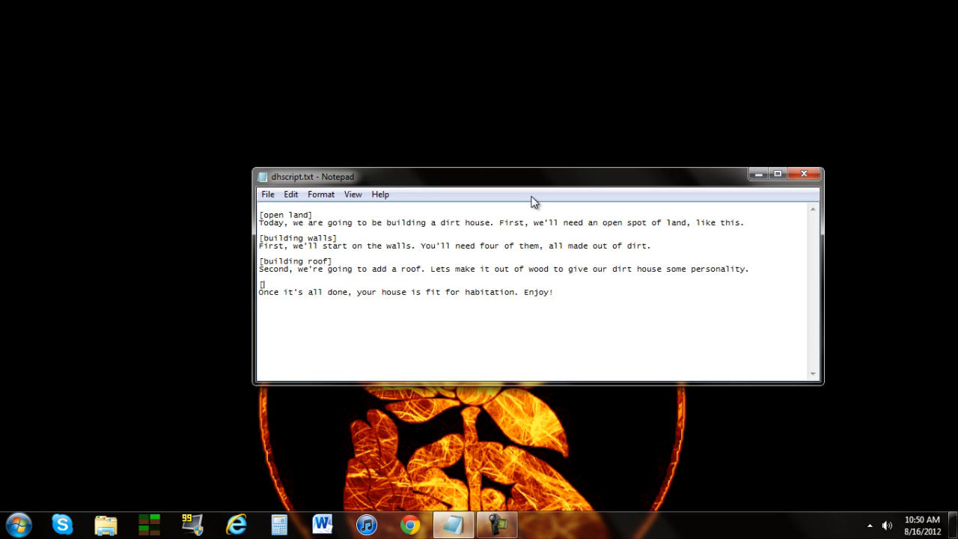
text(finished product])
click(491, 269)
click(486, 291)
click(578, 294)
click(493, 528)
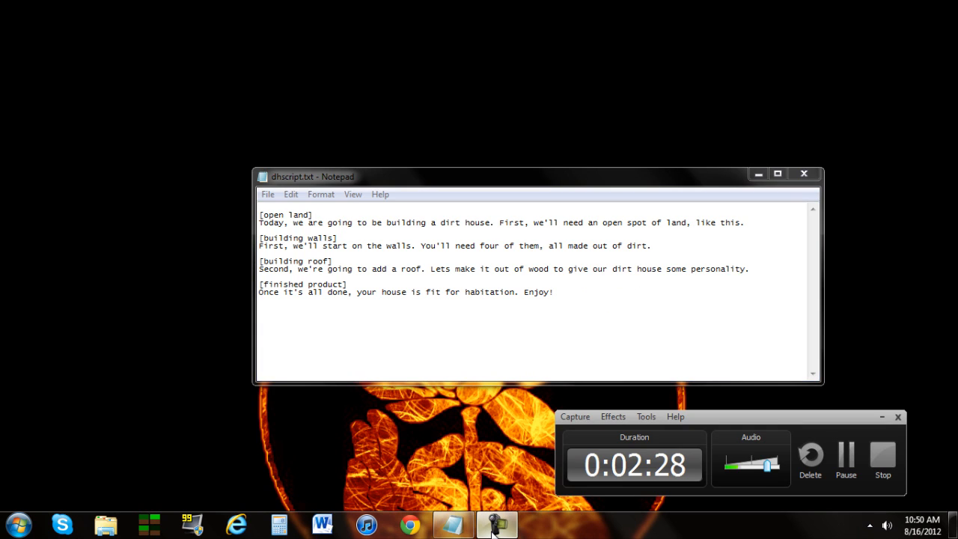
click(493, 529)
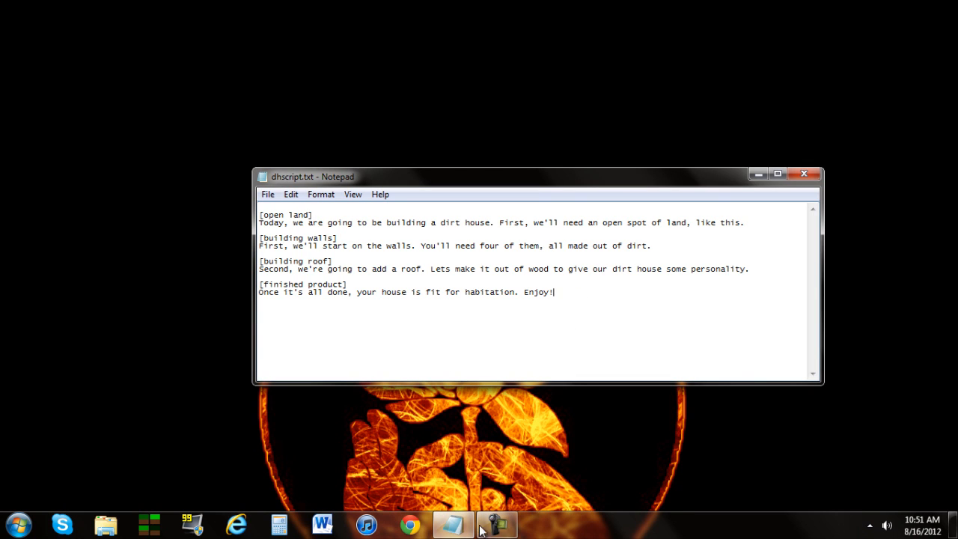
click(618, 255)
click(605, 302)
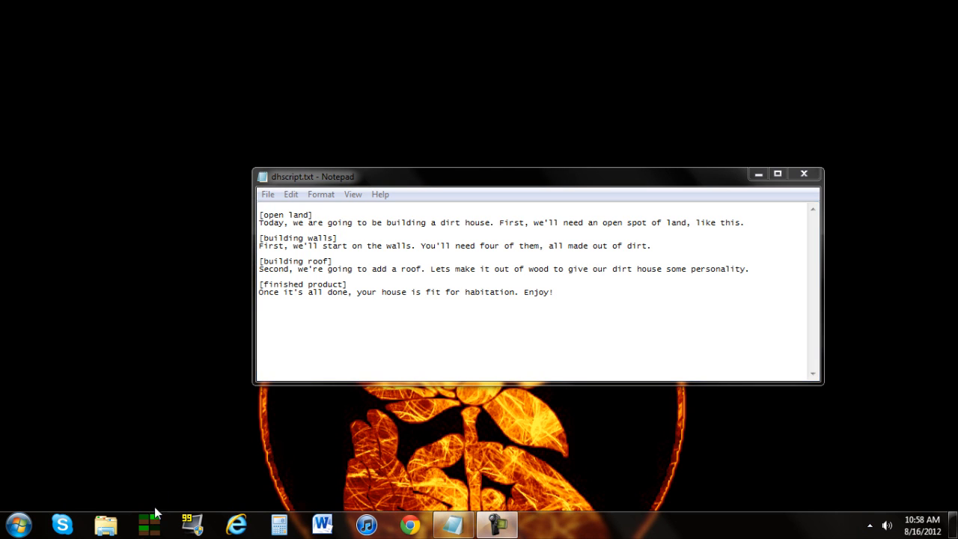
Open Minecraft Profile Manager and choose the 1.3.1 profile
click(154, 517)
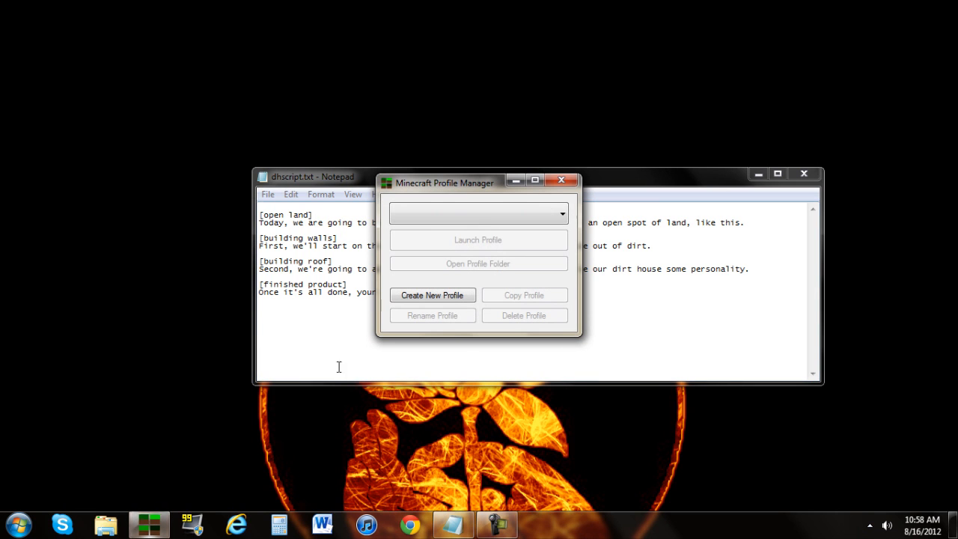
click(477, 213)
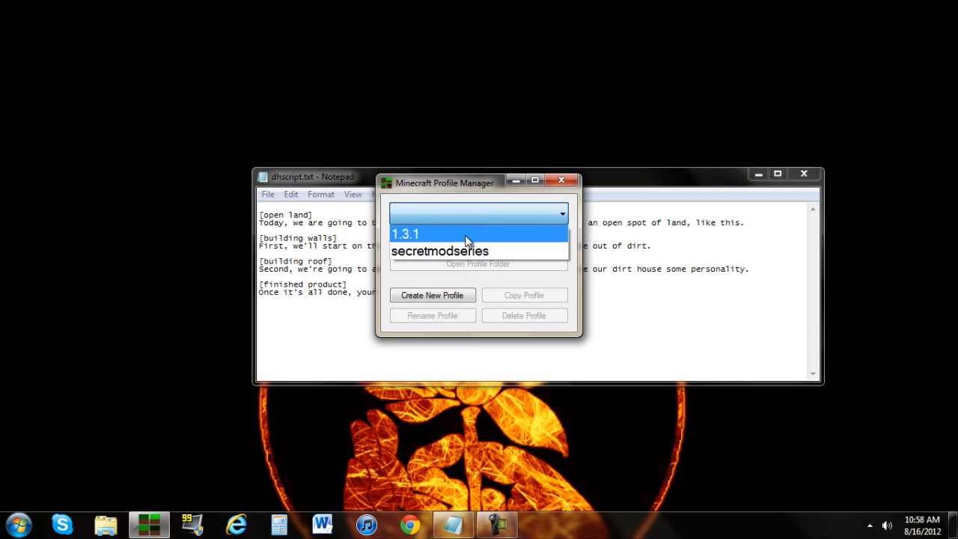
click(466, 238)
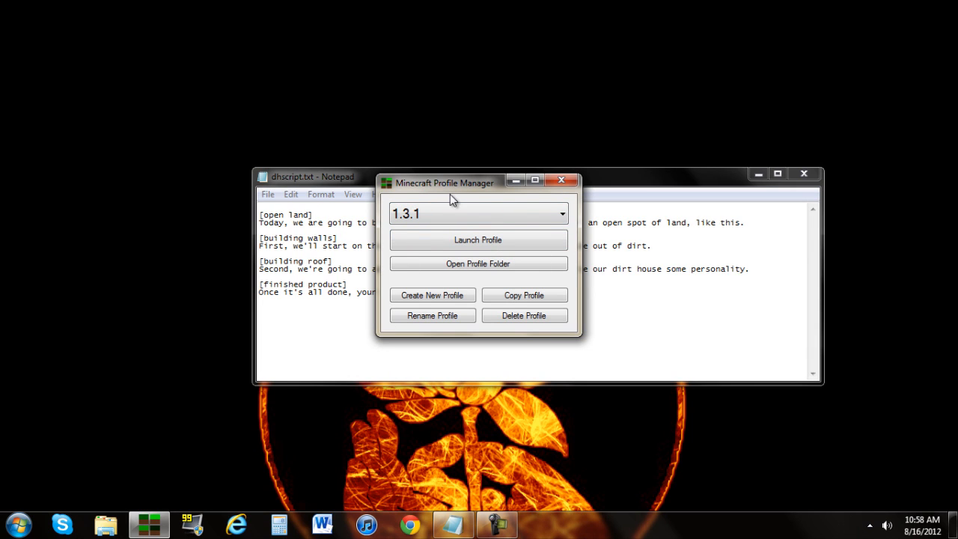
Switch the profile to secretmodseries and back to 1.3.1
click(568, 215)
click(509, 213)
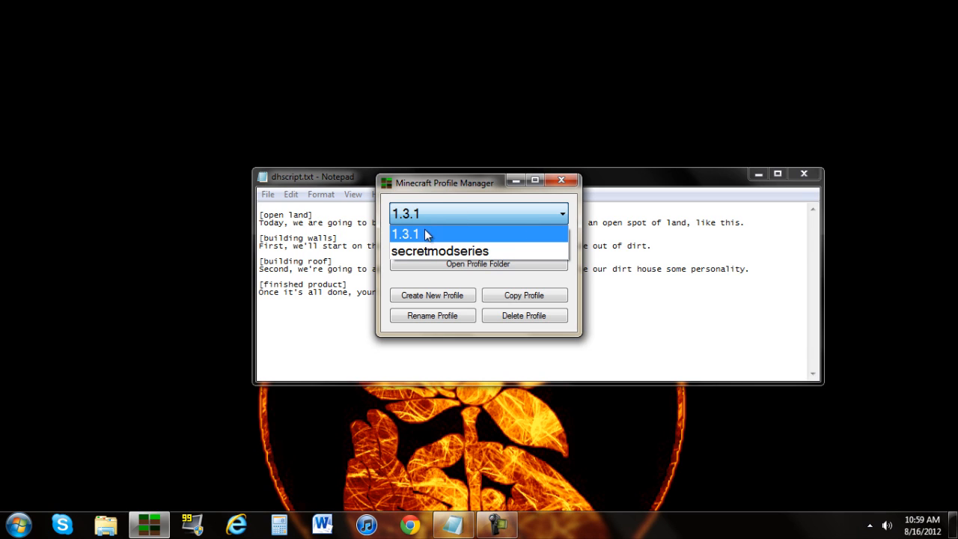
click(428, 251)
click(440, 215)
click(443, 230)
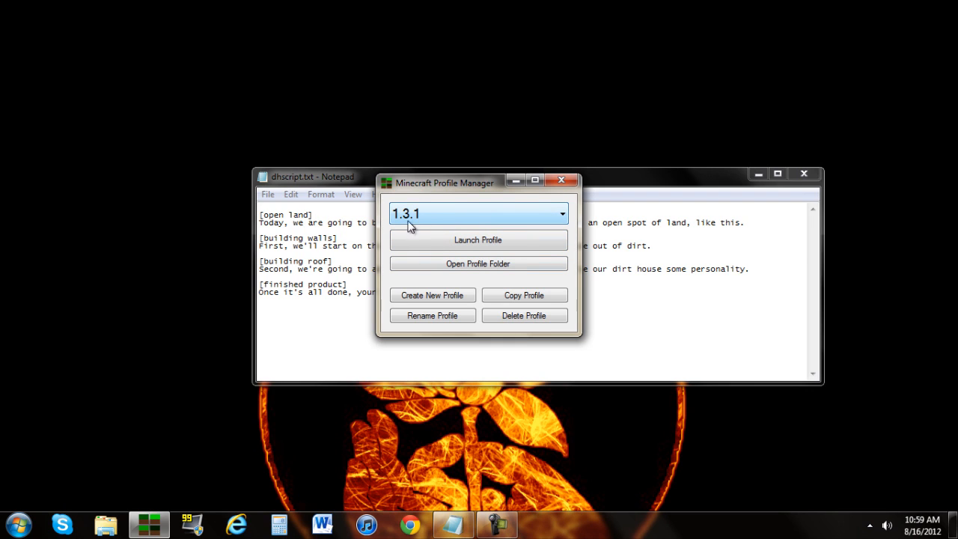
Launch the chosen profile and start Minecraft in offline mode
click(490, 242)
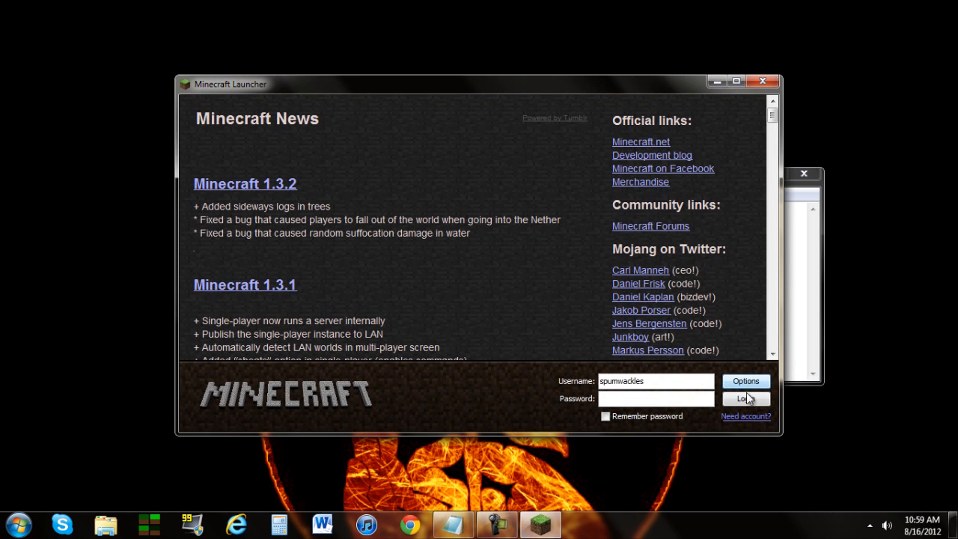
click(747, 398)
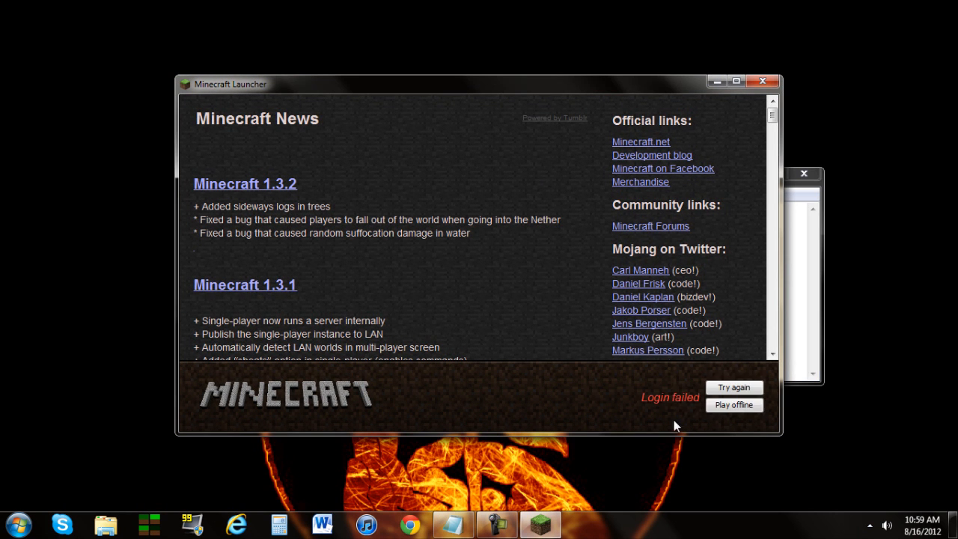
click(739, 405)
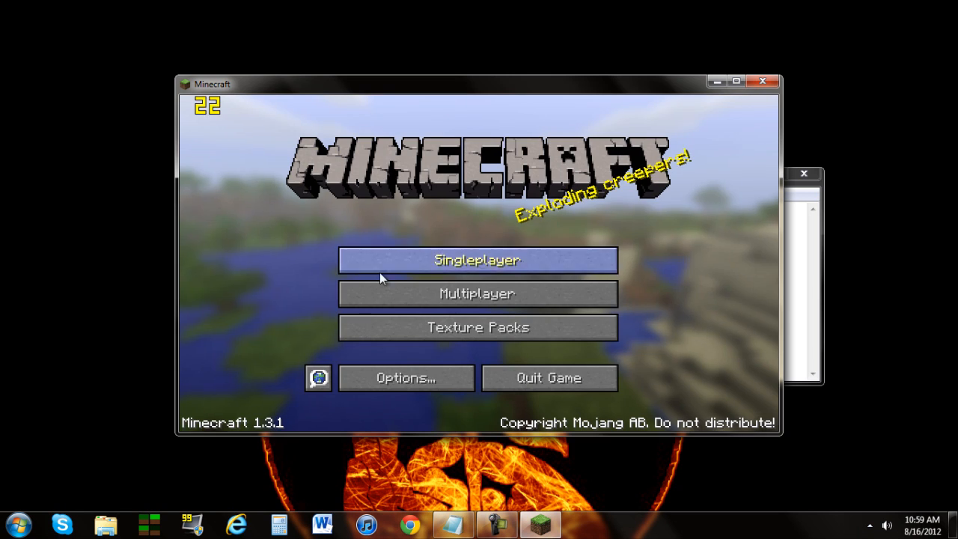
Load the singleplayer world "The Beefpress"
click(492, 265)
click(429, 184)
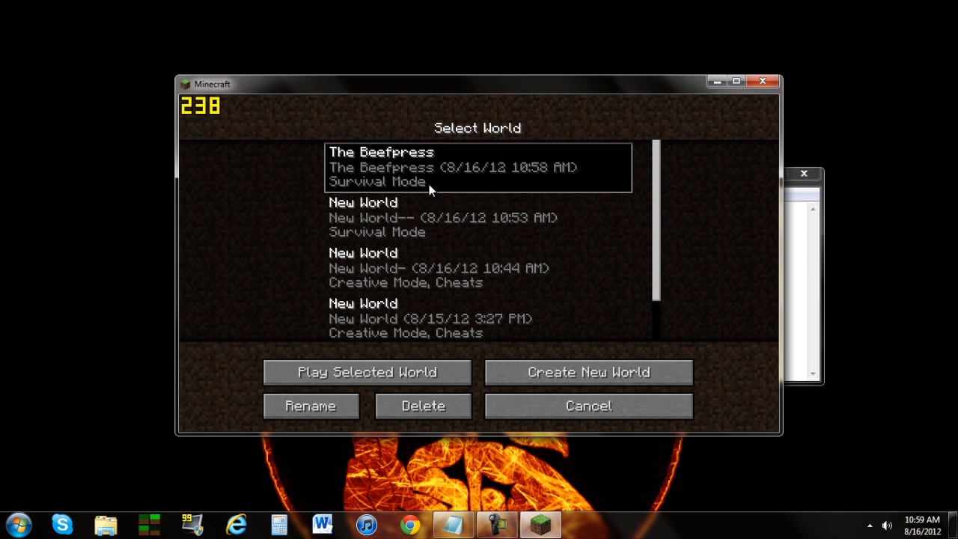
click(393, 379)
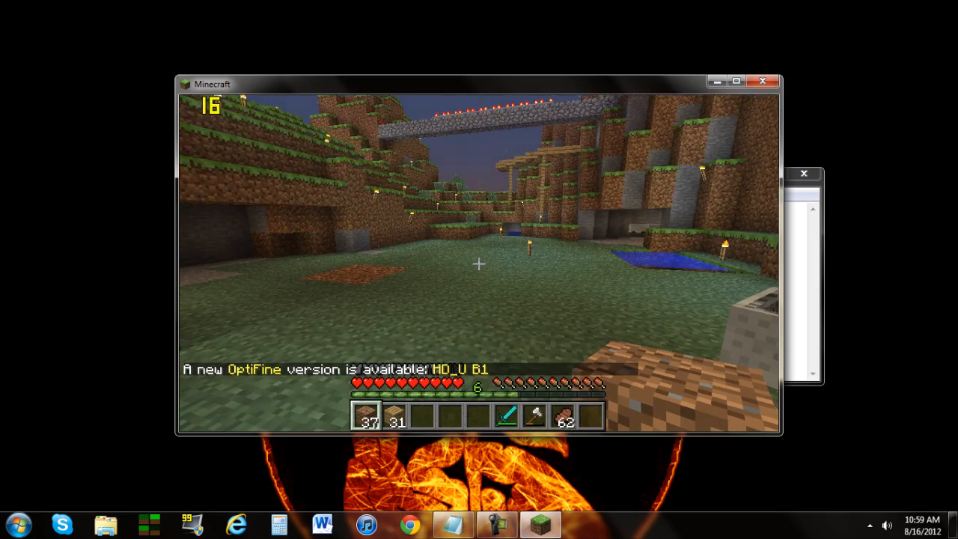
Walk around the grassy clearing near the dirt patch to examine the building site
key(w)
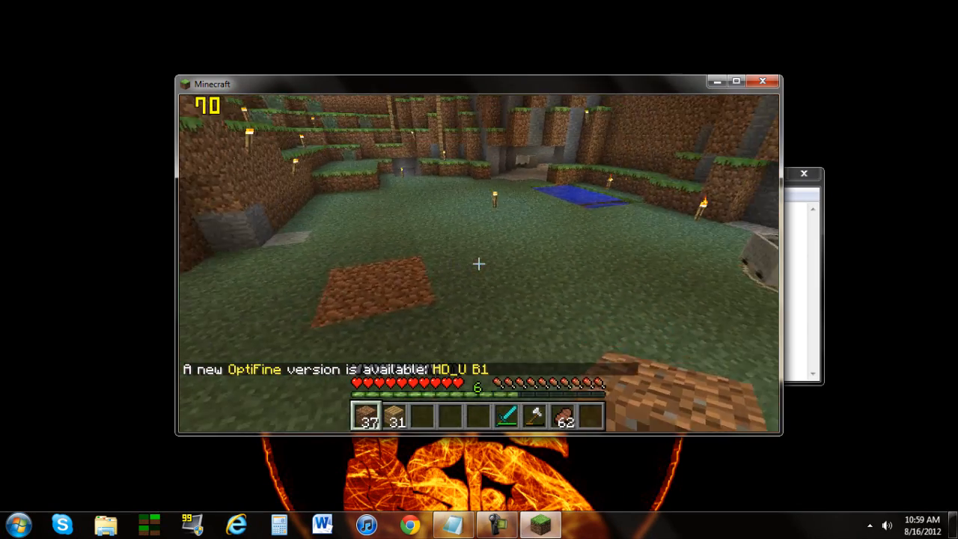
key(s)
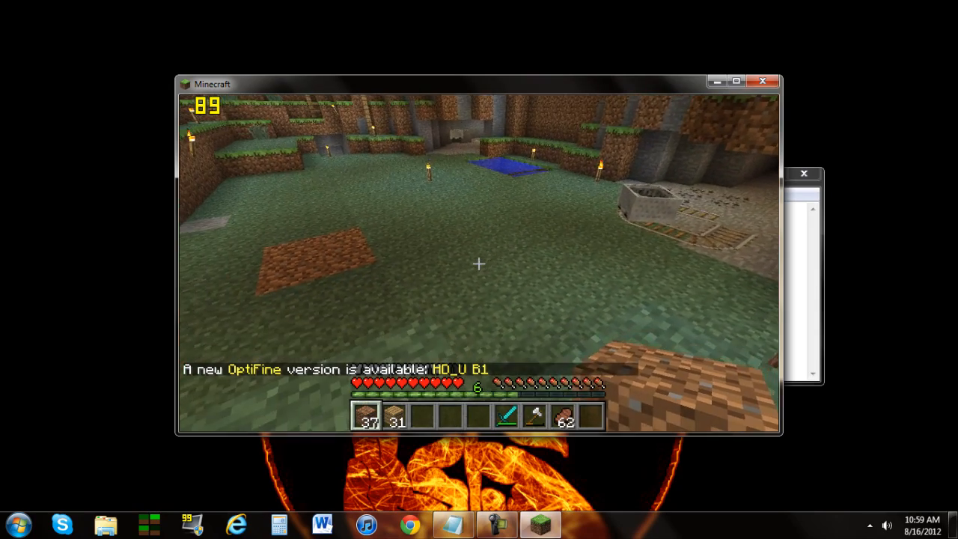
key(w)
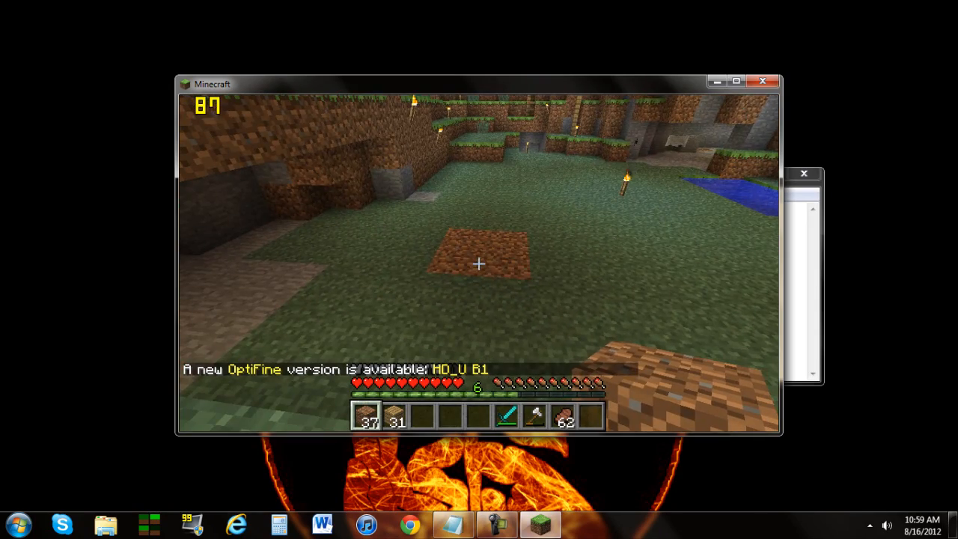
key(w)
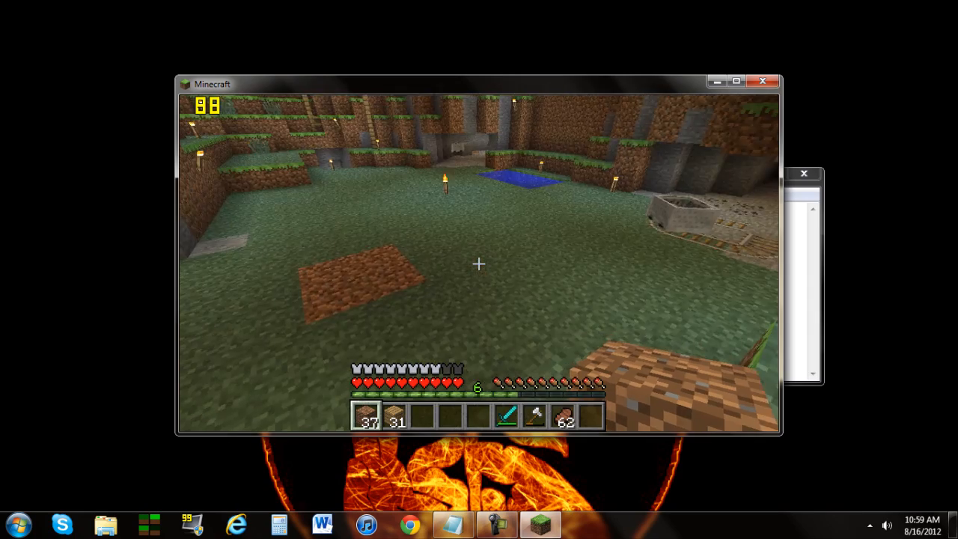
key(w)
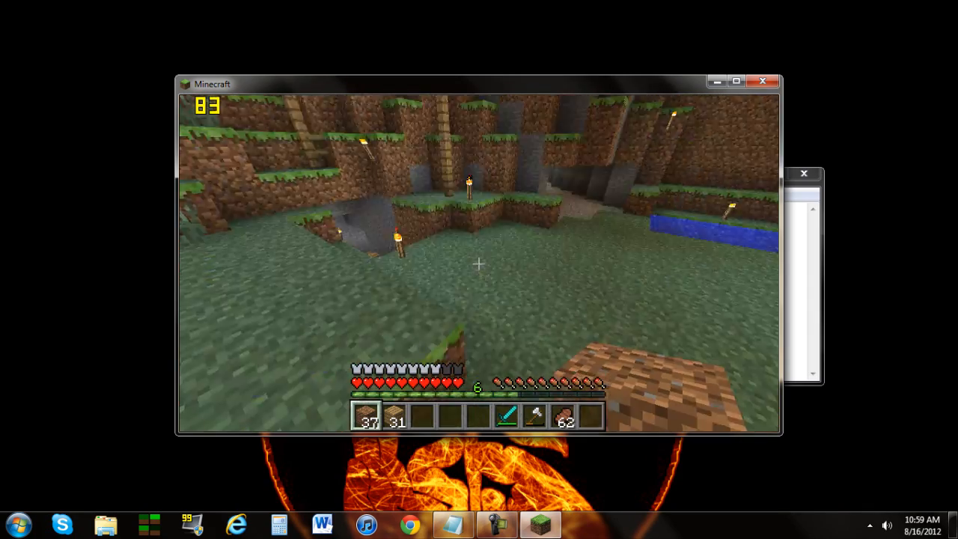
Pause the game, arrange the Minecraft and Notepad windows so the game and script are both visible, and resume playing
key(Escape)
drag(780, 277, 252, 277)
drag(676, 180, 749, 254)
drag(460, 85, 301, 15)
drag(690, 256, 703, 370)
click(397, 134)
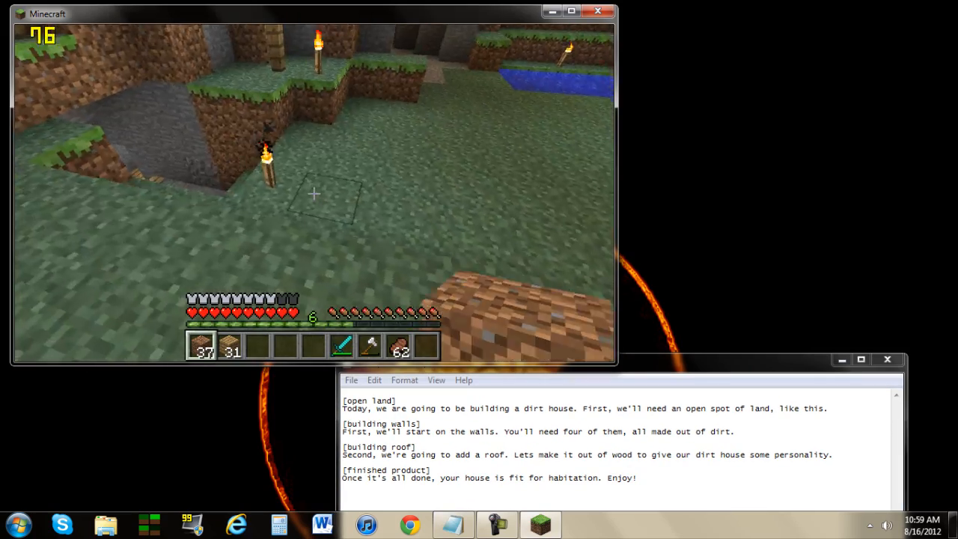
Frame the open clearing with the empty third hotbar slot selected, and pause the game
key(w)
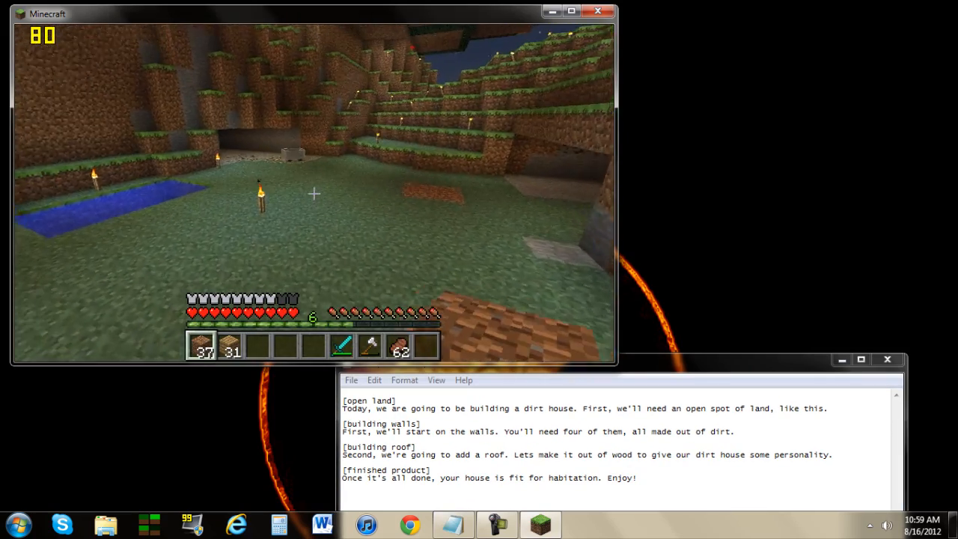
key(3)
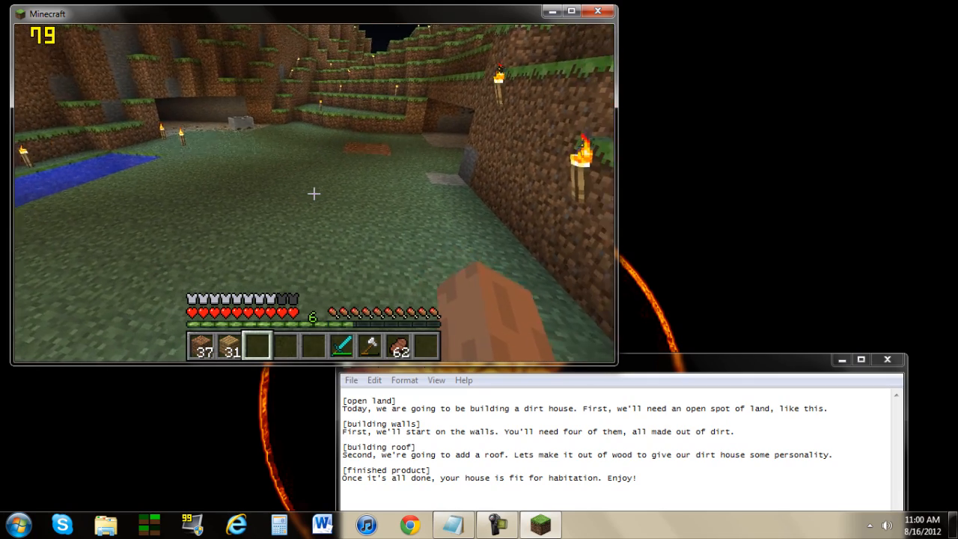
key(w)
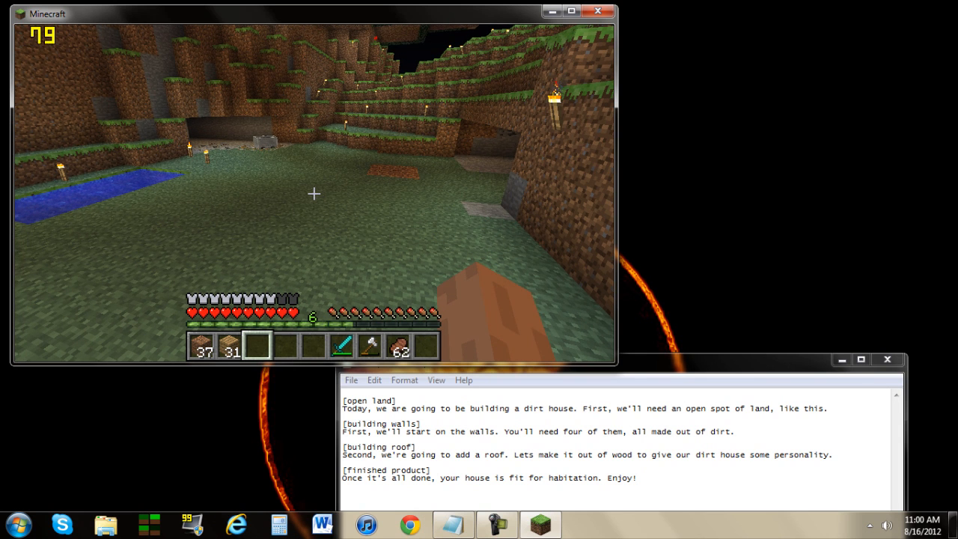
key(Escape)
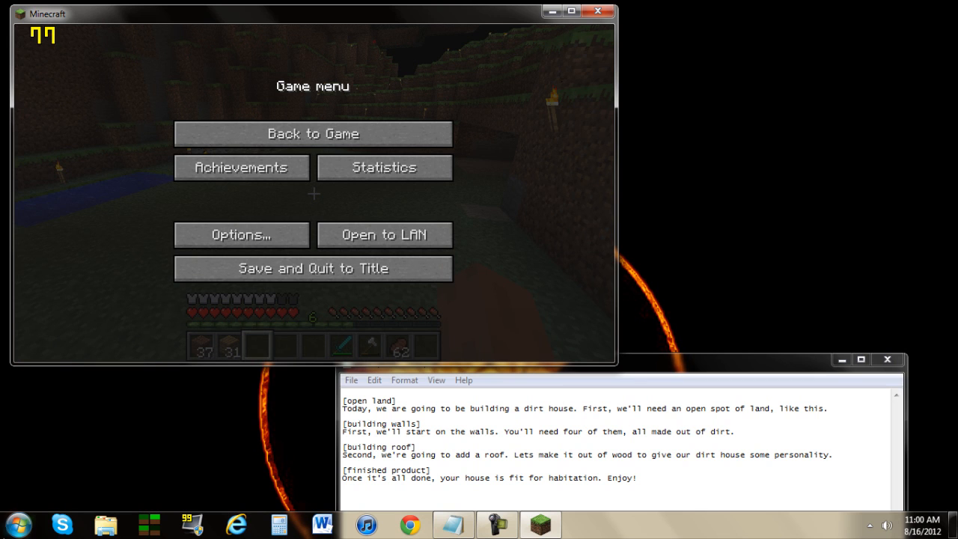
Switch to Vegas Pro 10.0, start an audio recording into the default recorded files folder, and minimize its window
click(23, 530)
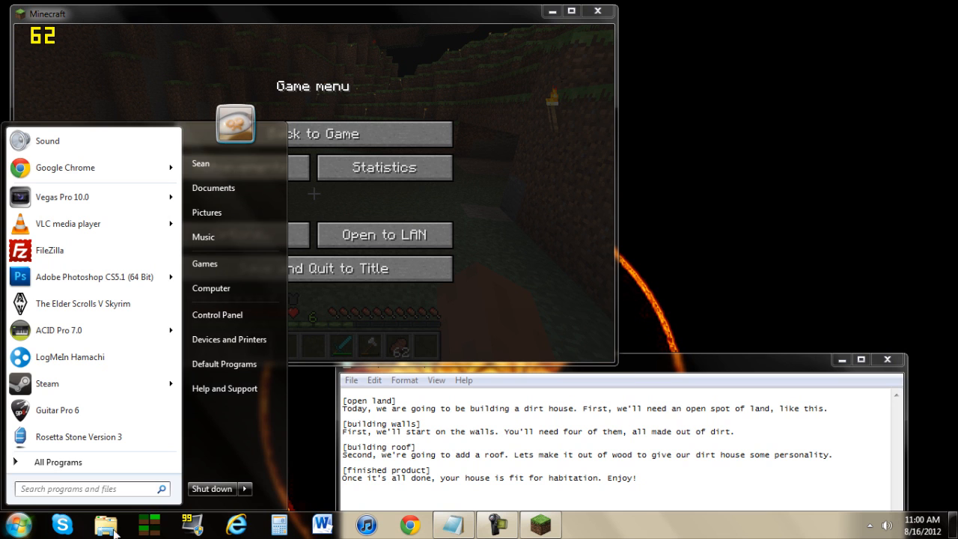
click(112, 200)
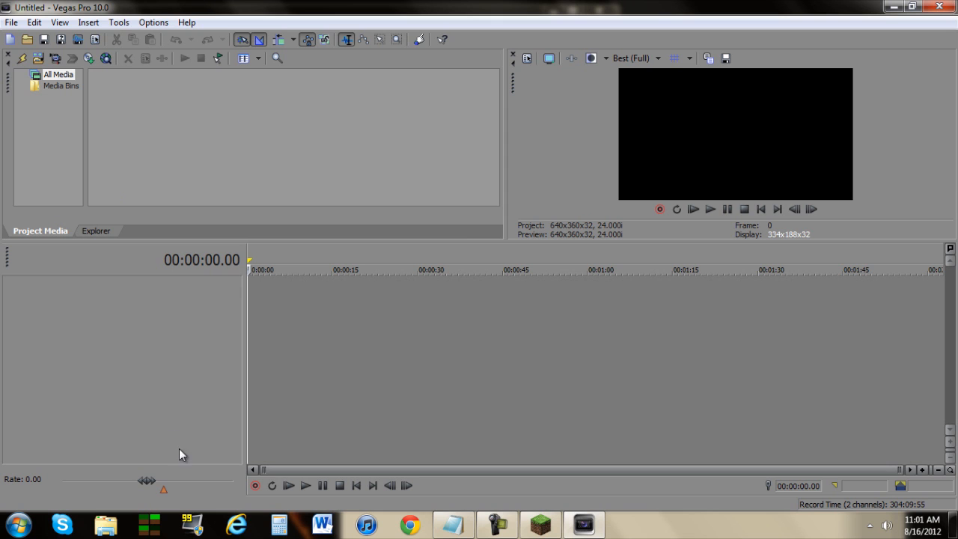
click(254, 486)
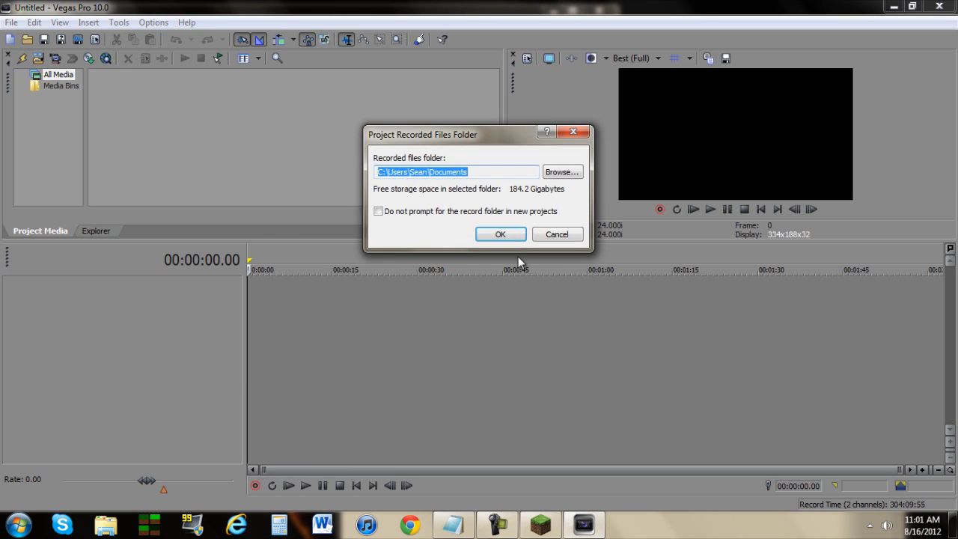
click(501, 235)
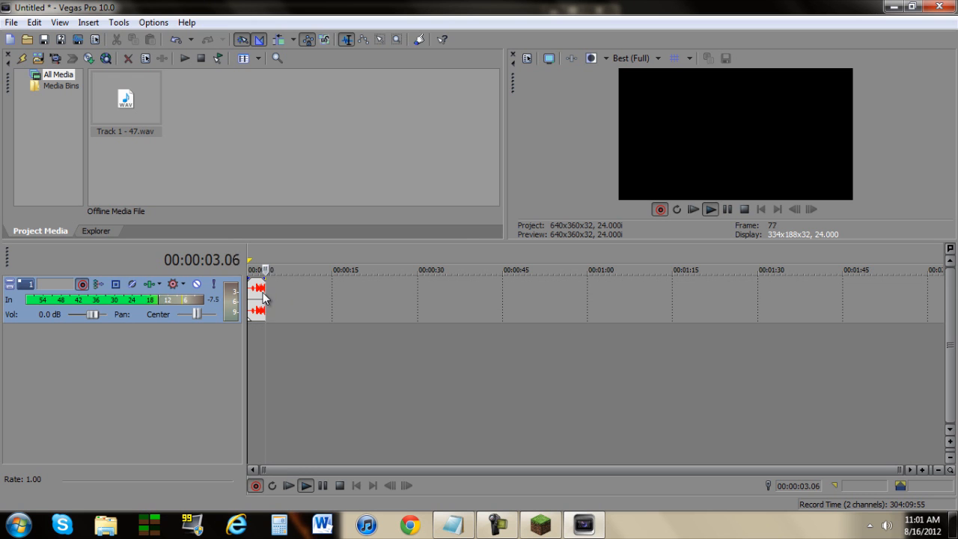
click(894, 6)
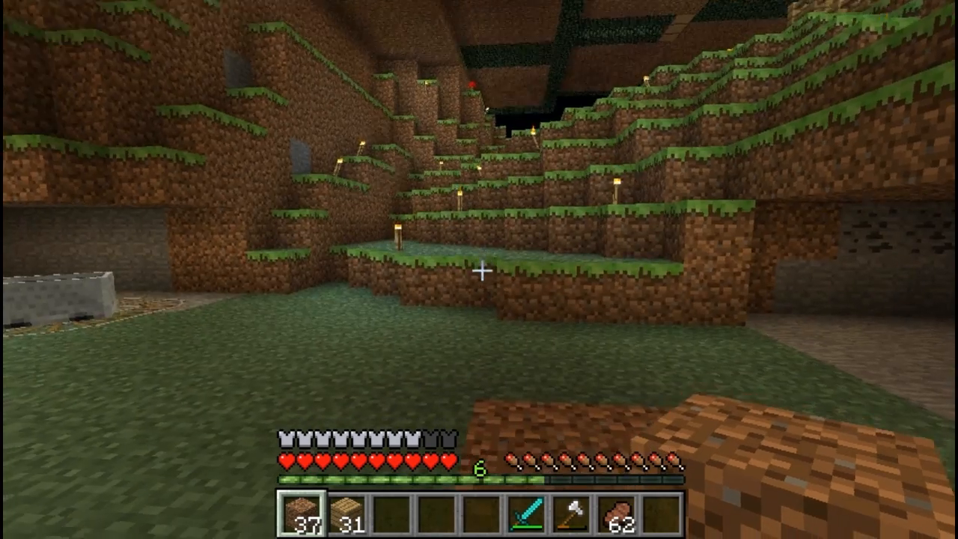
Walk across the grassy clearing with the dirt block in hand to film the open land clip
key(w)
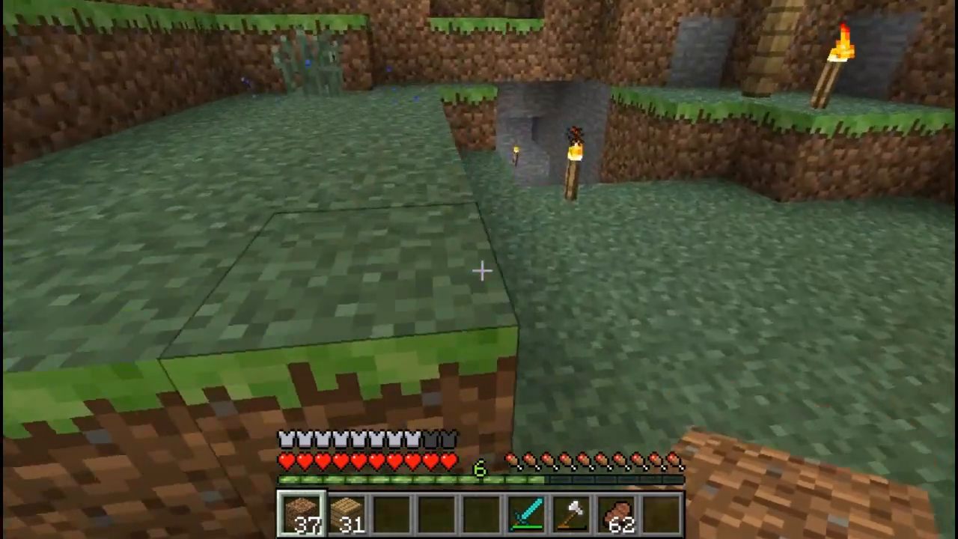
key(w)
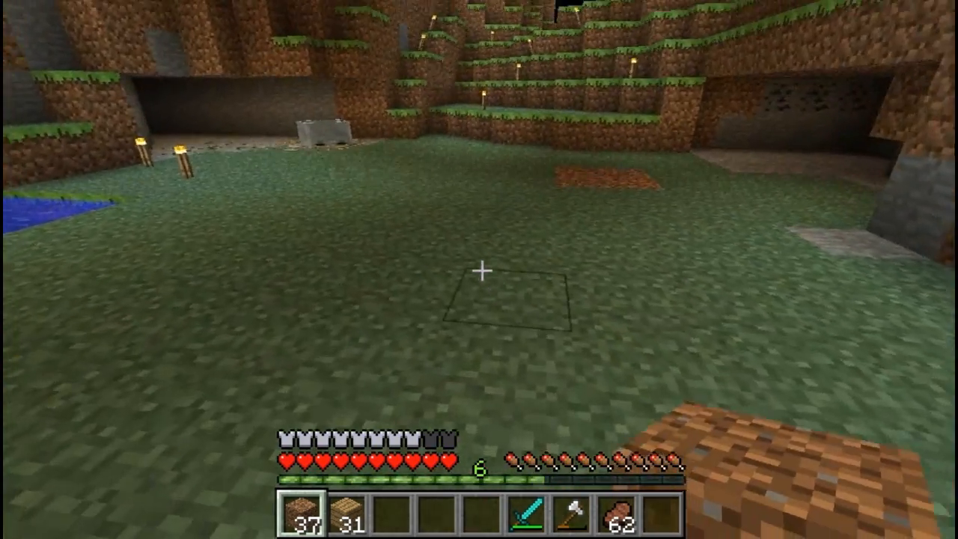
key(w)
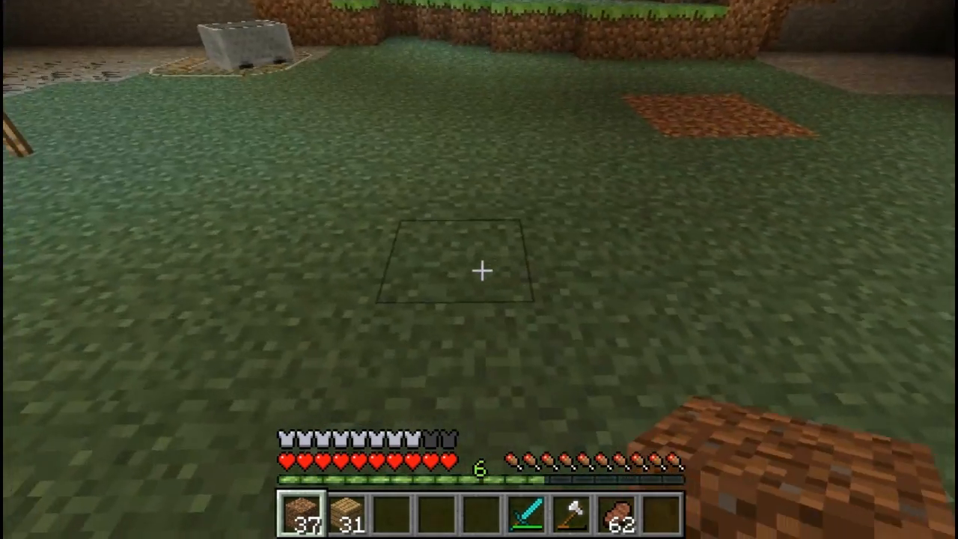
Build the first two dirt walls of the house on the open grass, each two blocks wide and two high
right_click(482, 271)
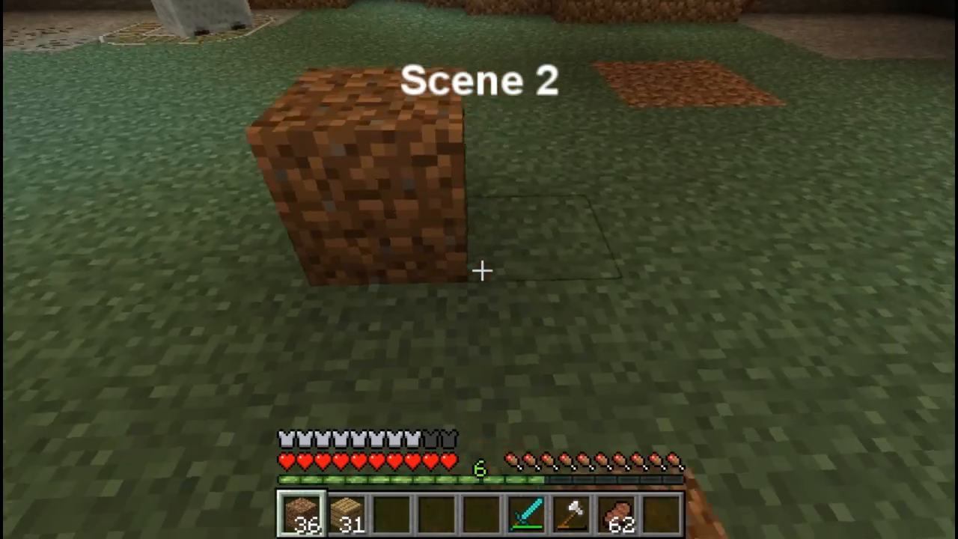
right_click(481, 271)
right_click(482, 271)
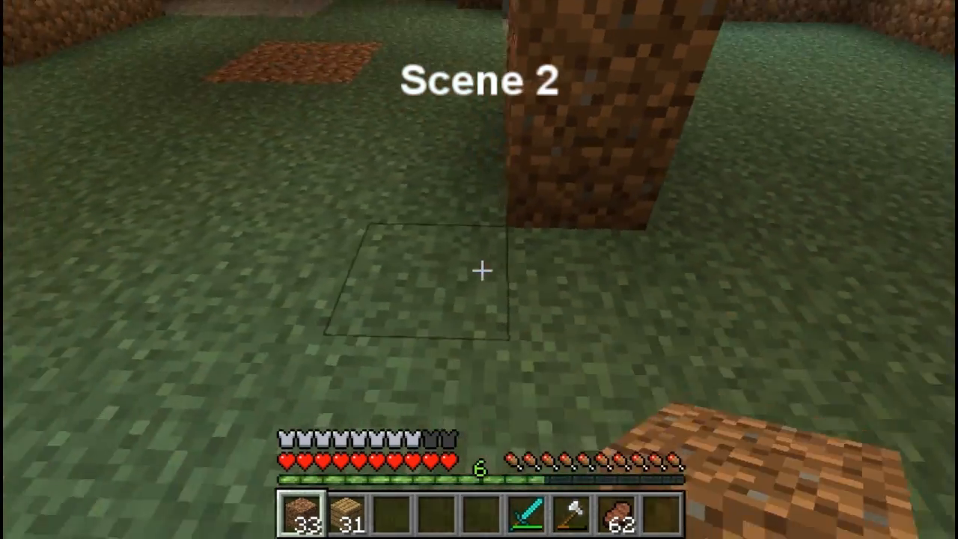
right_click(481, 271)
right_click(481, 271)
right_click(481, 271)
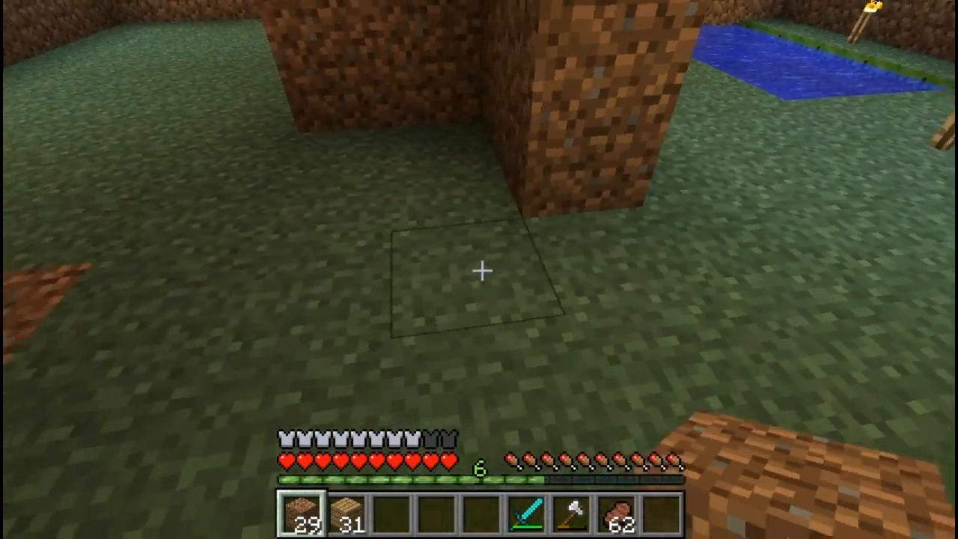
Enclose the house with the third and fourth dirt walls, each two blocks wide and two high
right_click(481, 271)
right_click(481, 271)
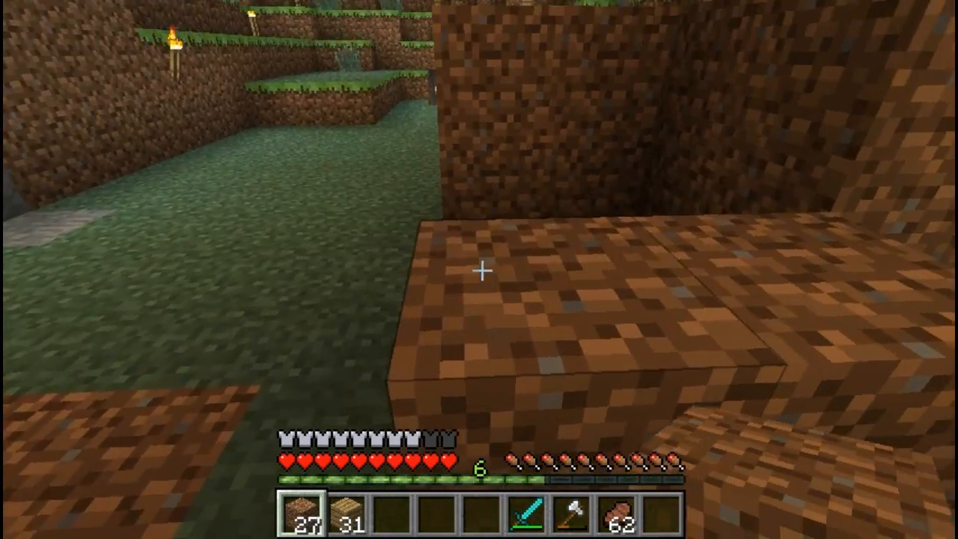
right_click(481, 271)
right_click(481, 271)
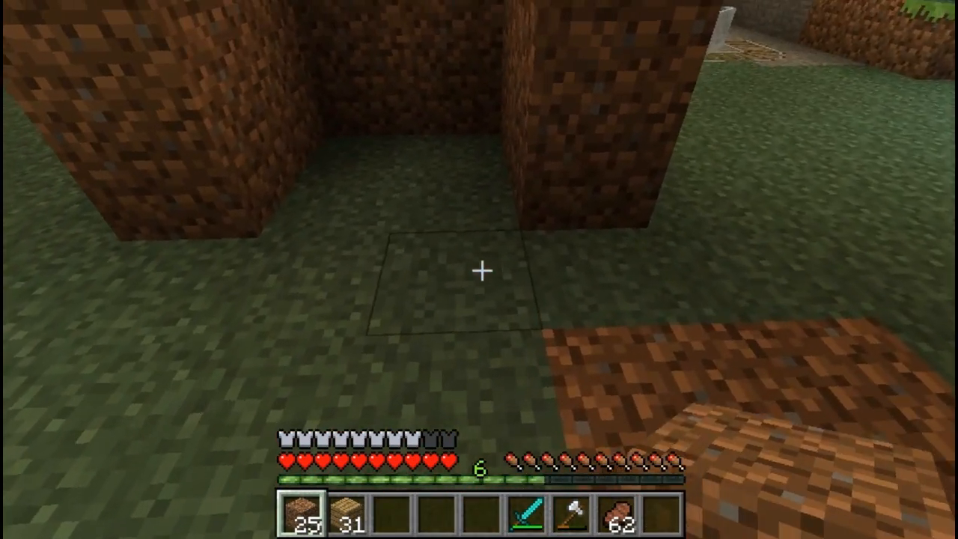
right_click(481, 271)
right_click(482, 271)
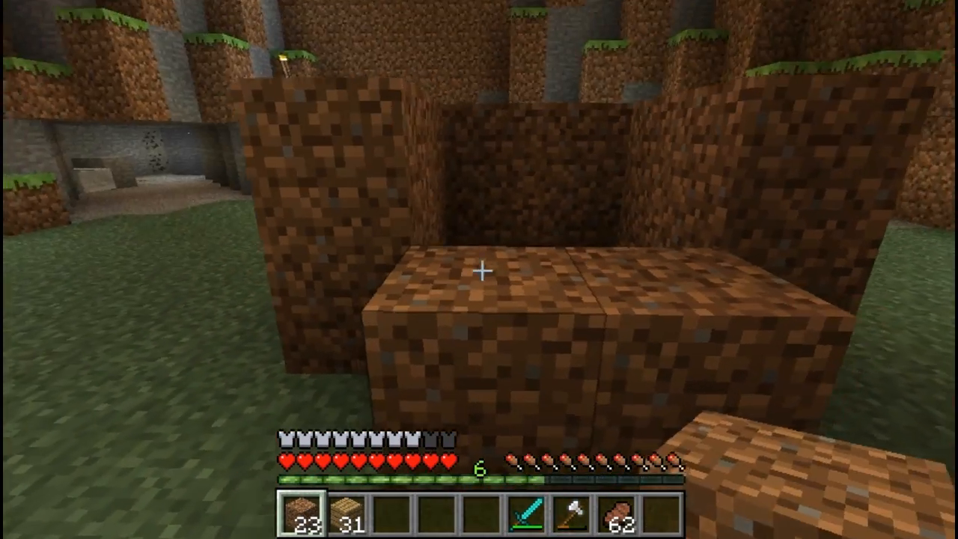
right_click(481, 271)
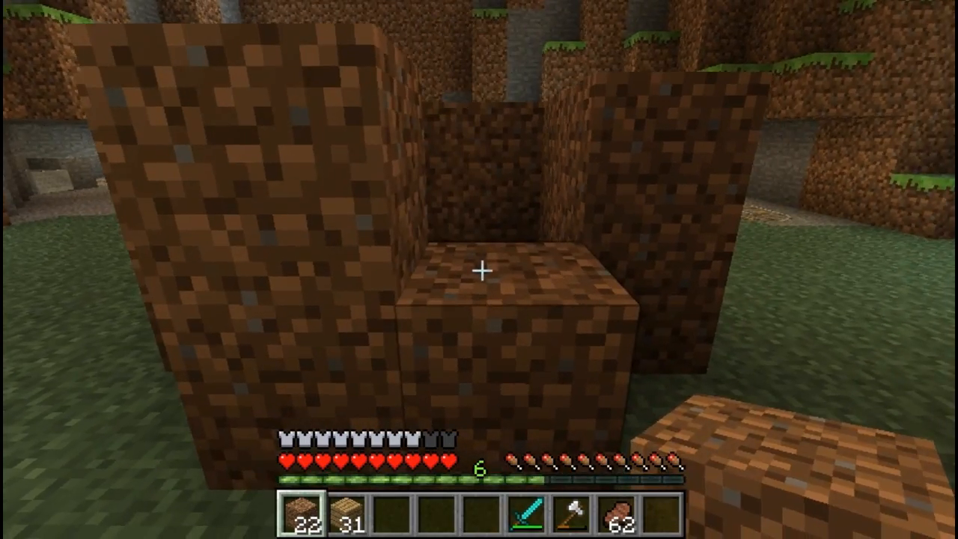
right_click(481, 271)
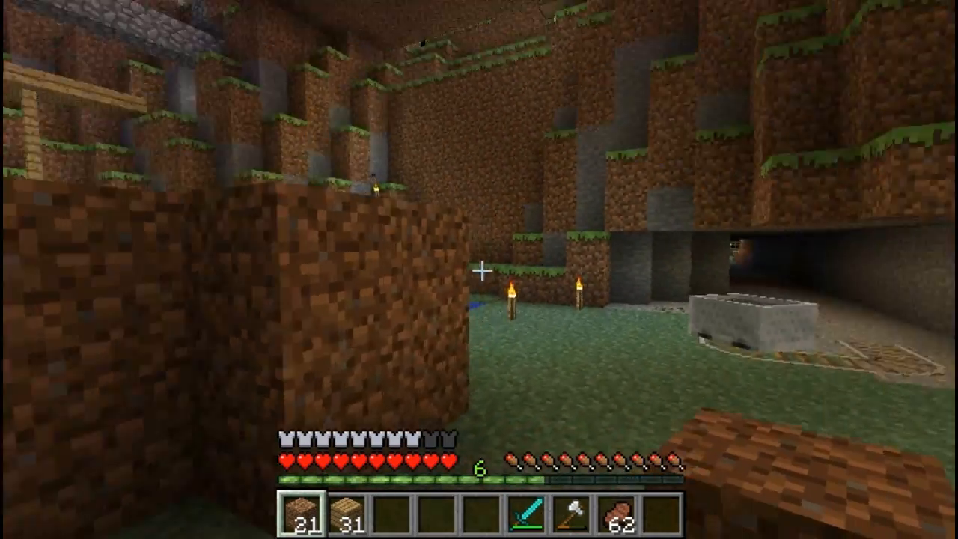
View the finished walls from outside, place one dirt block against the front wall as a step, and climb onto the walls
key(s)
key(w)
key(s)
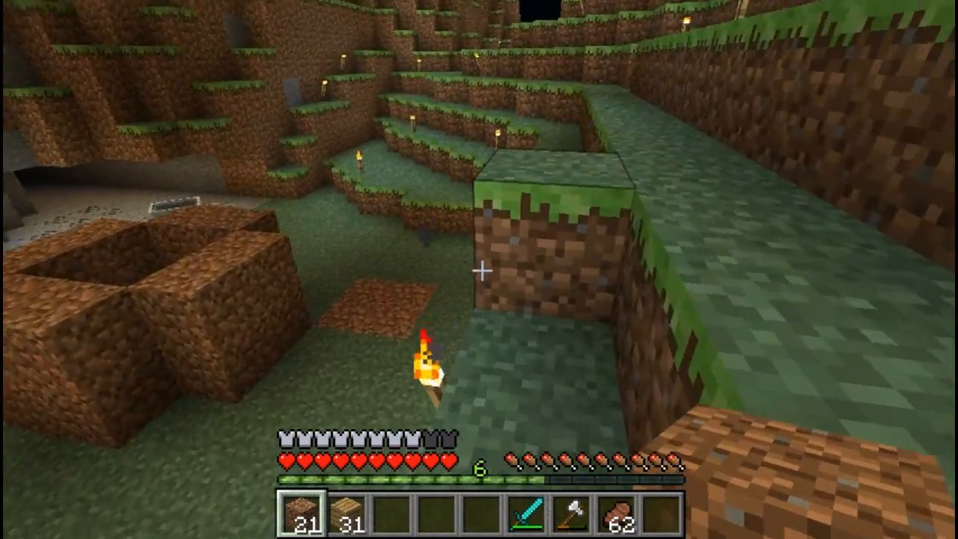
key(w)
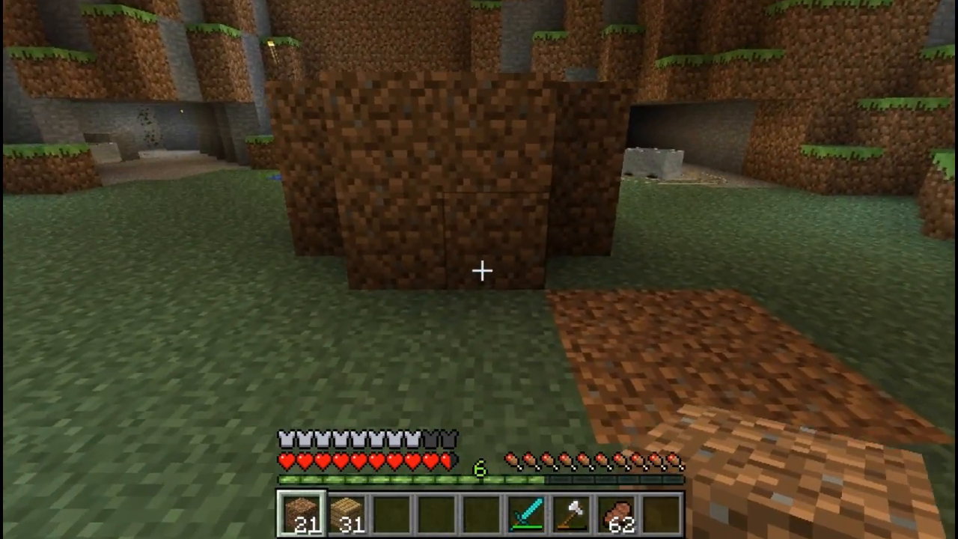
right_click(481, 271)
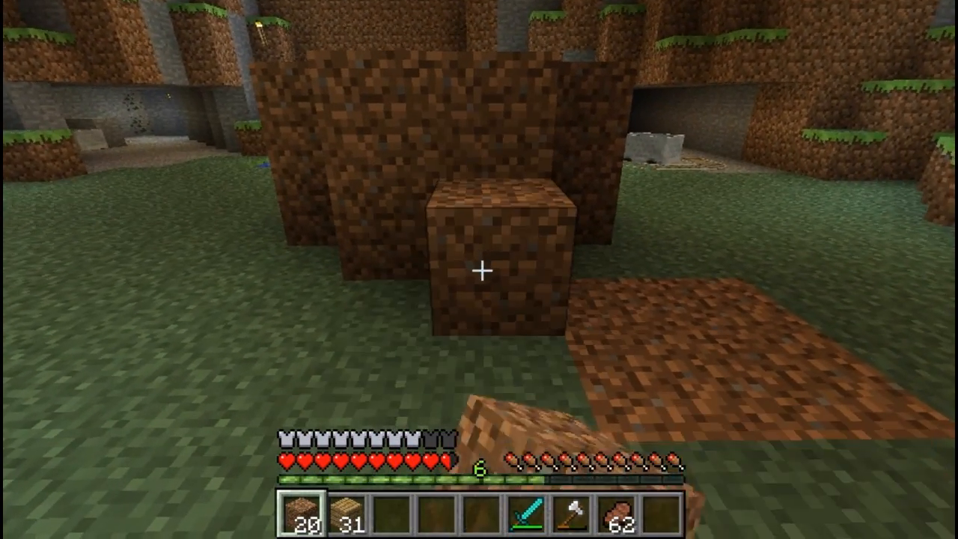
key(space)
key(w)
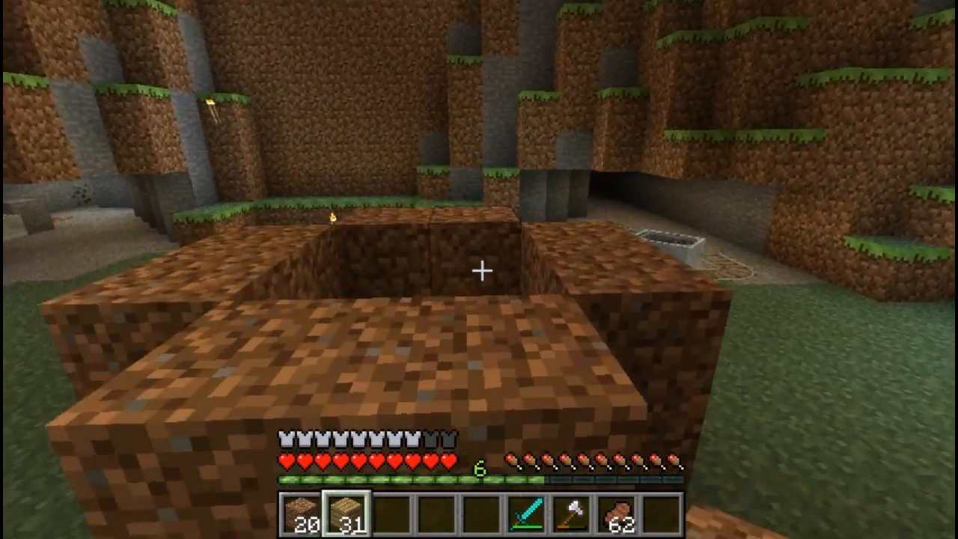
Lay a roof of wooden planks across the top of the dirt walls
key(2)
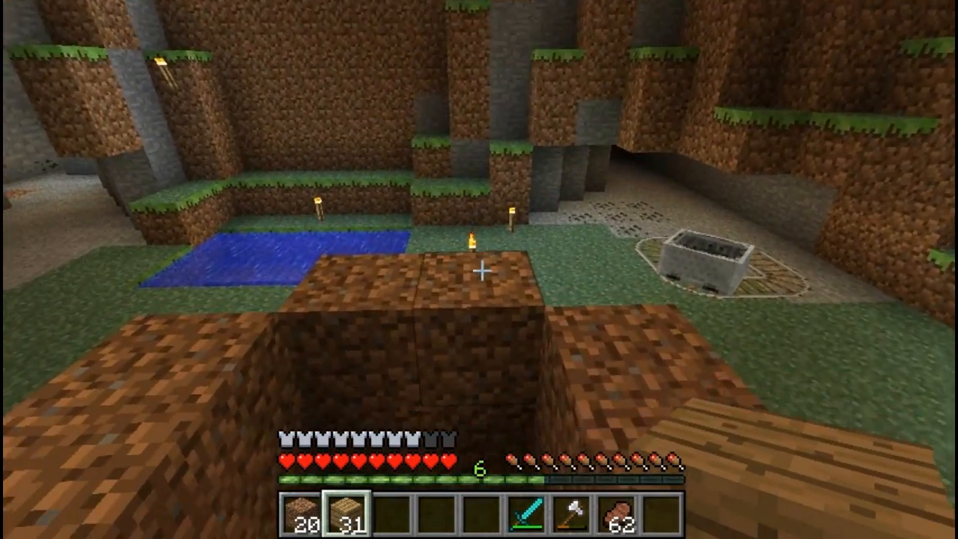
right_click(482, 271)
right_click(482, 271)
right_click(481, 271)
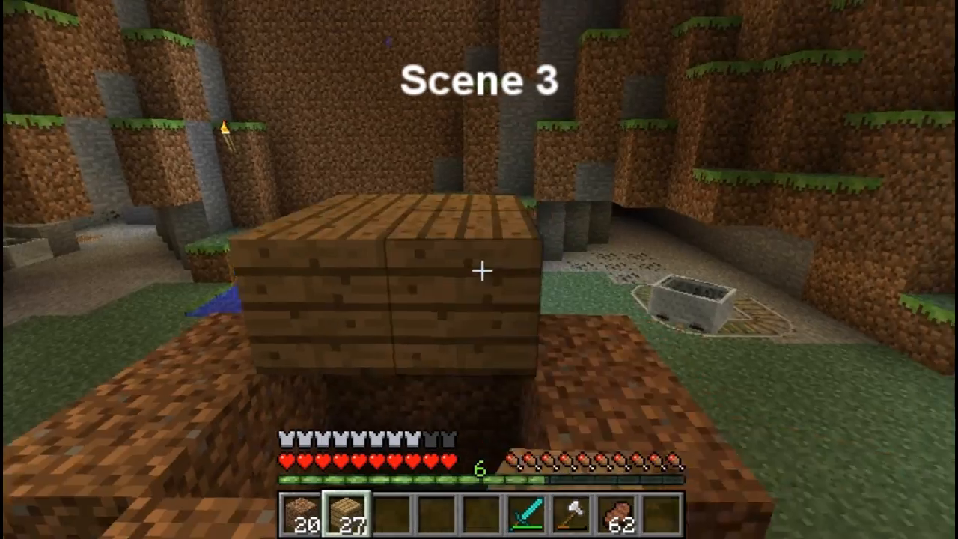
right_click(481, 271)
Remove two wooden planks from the roof with the axe
key(6)
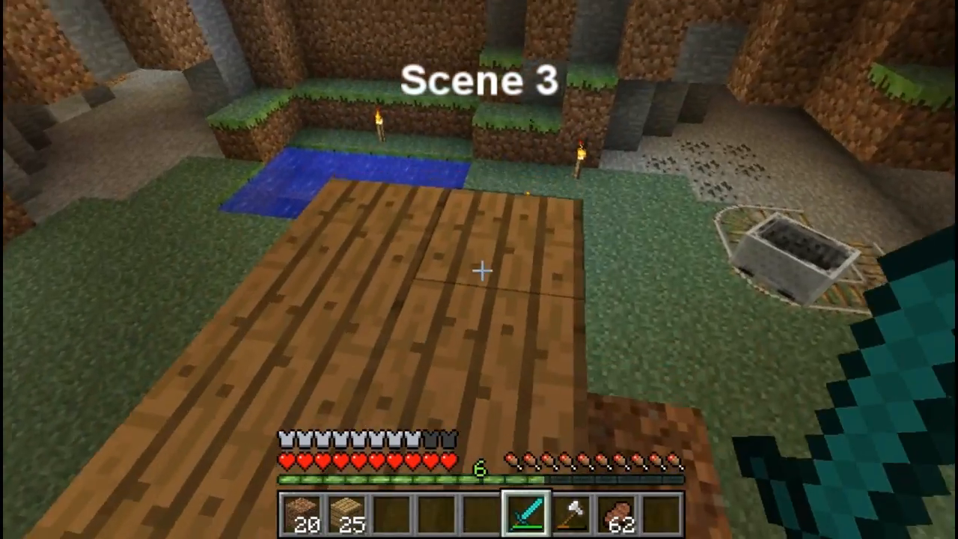
key(7)
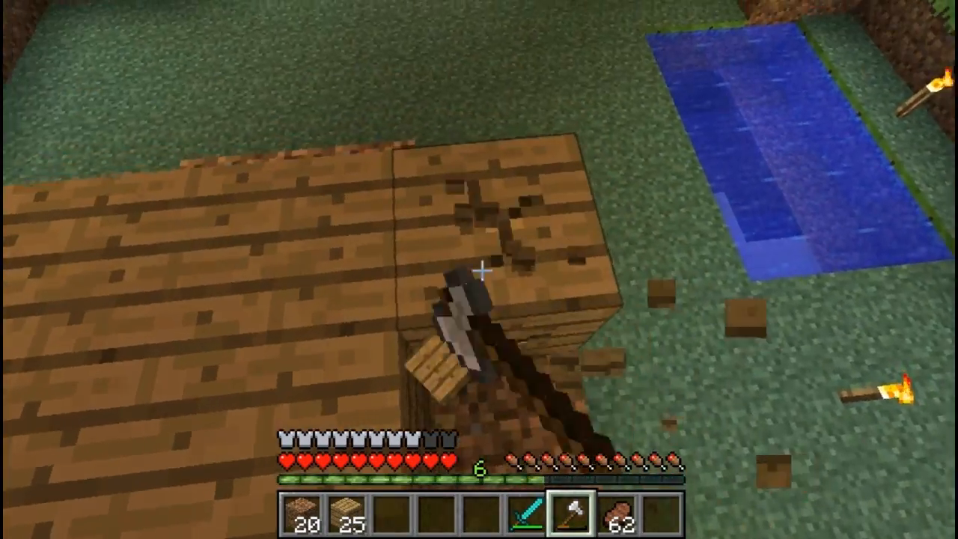
click(481, 271)
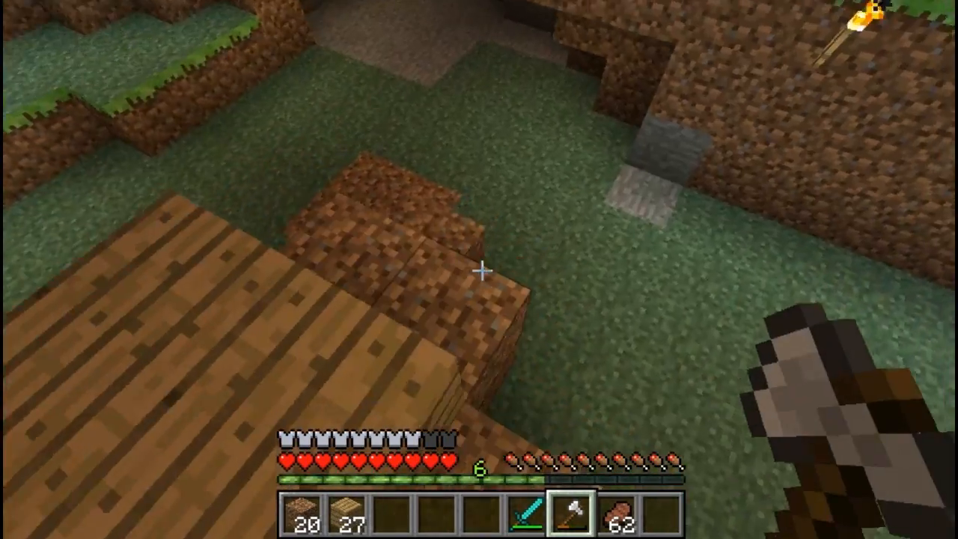
Film the finished house with an empty hand and the on-screen interface hidden, and restore the interface
key(9)
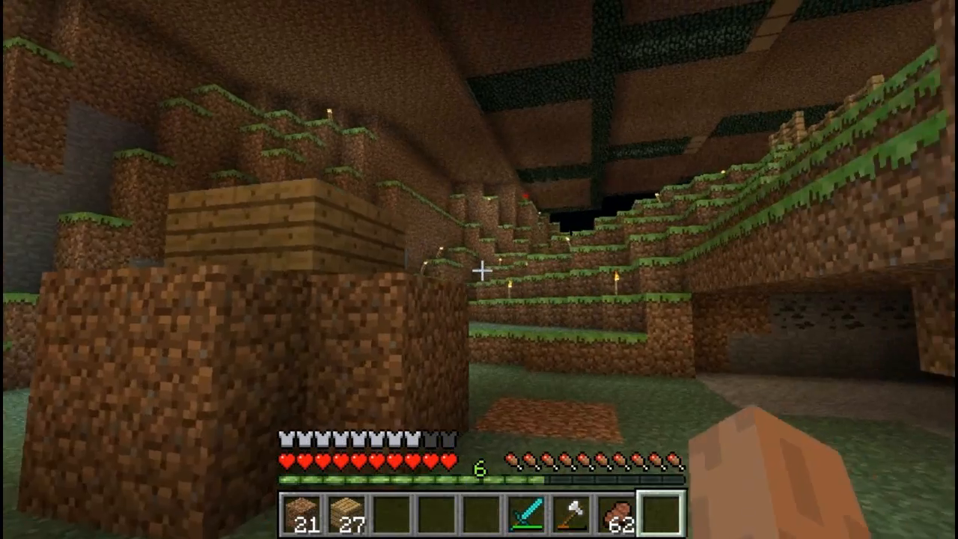
key(F1)
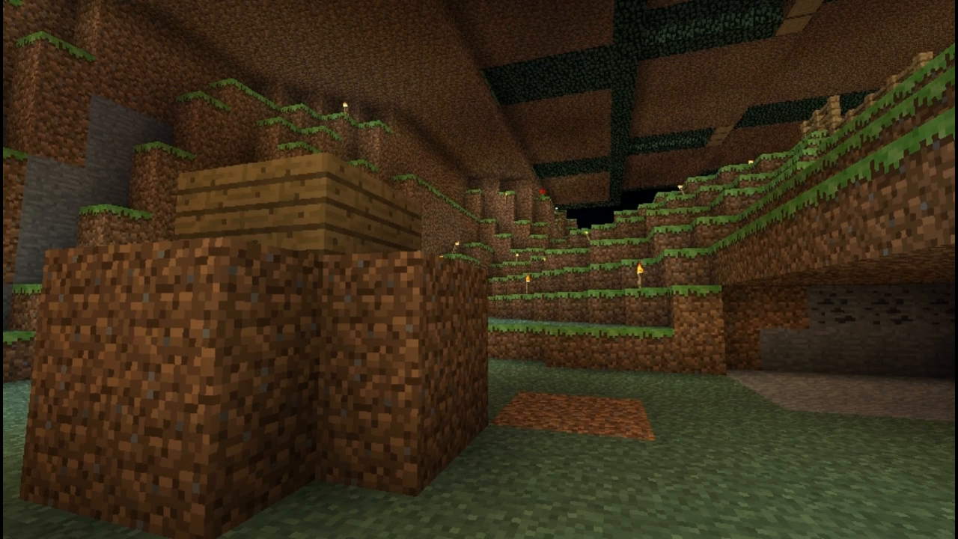
key(F1)
key(w)
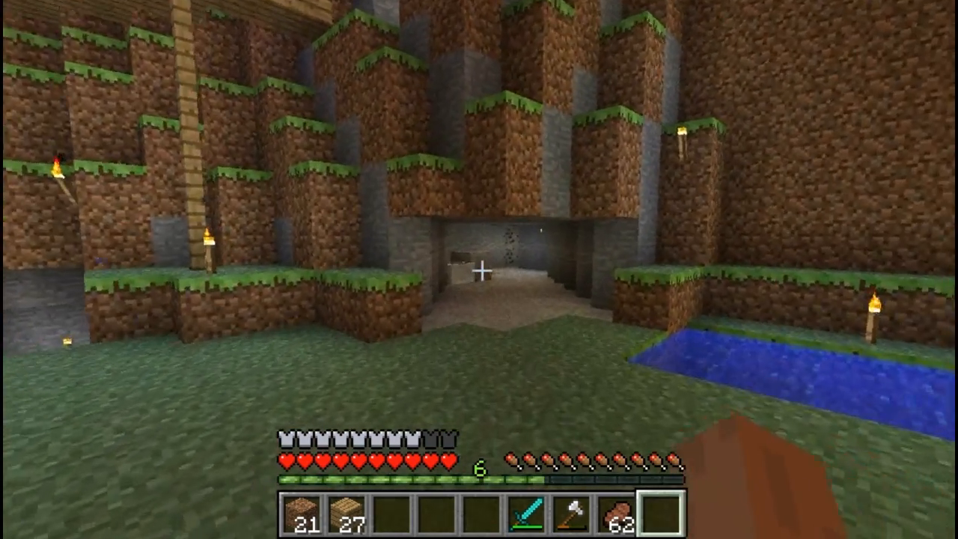
Pause the game, save the world, and quit Minecraft
key(Escape)
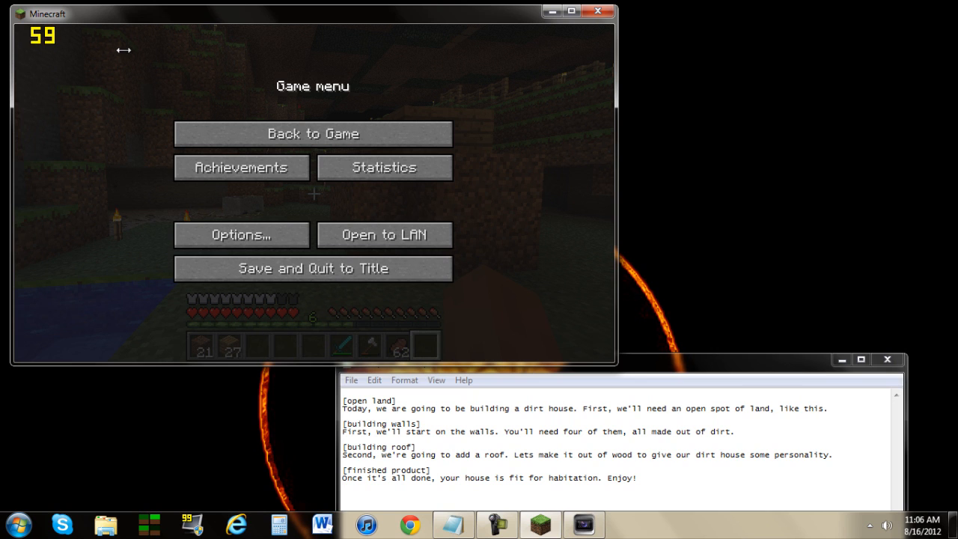
click(312, 269)
click(385, 307)
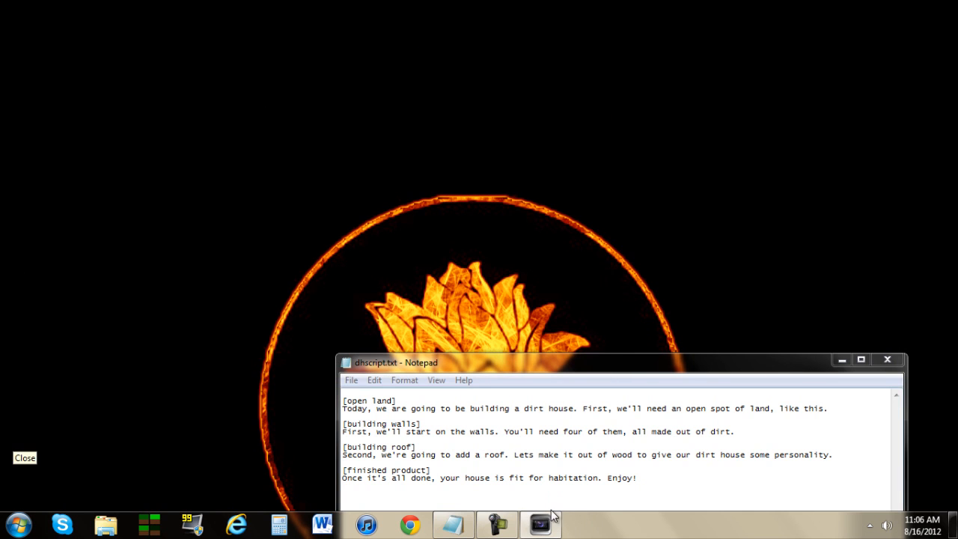
Switch to Vegas Pro, stop the voice recording, and keep the recorded file
click(547, 522)
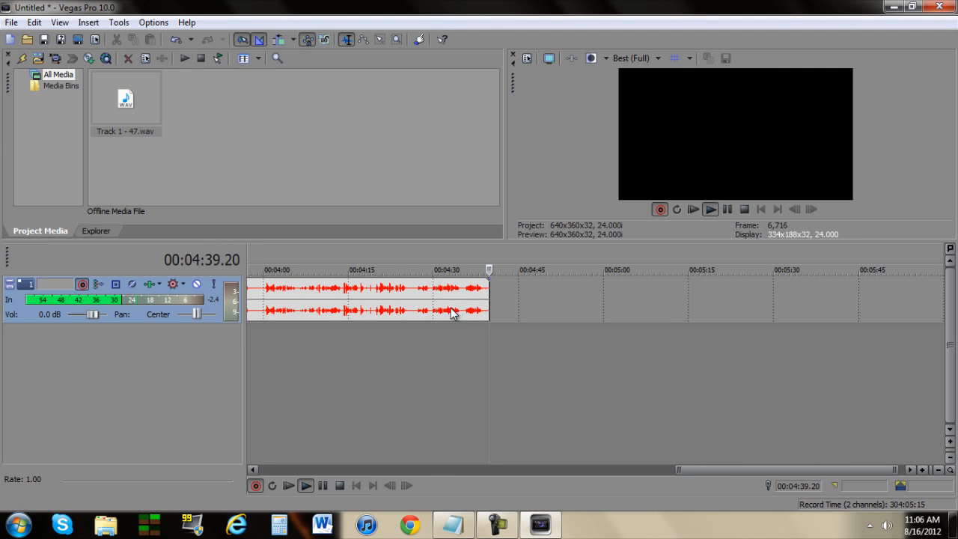
scroll(427, 318, down, 5)
scroll(524, 313, up, 5)
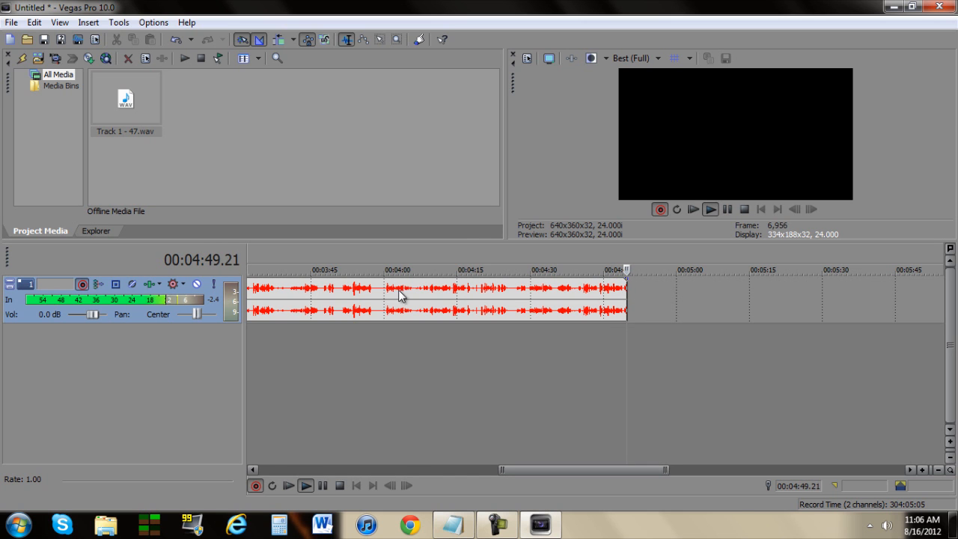
key(space)
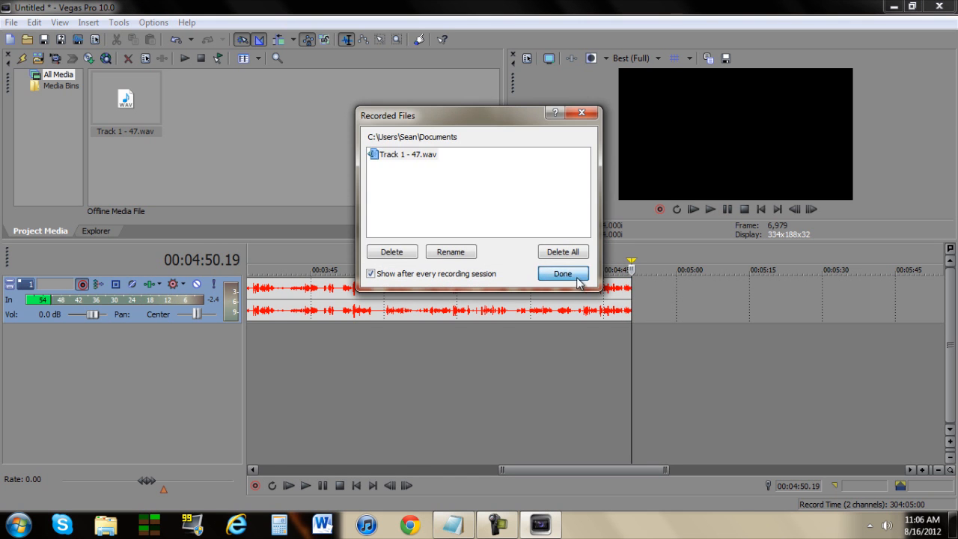
click(554, 273)
Open a copy of the recorded narration event from the Vegas Pro timeline in the Audacity audio editor
drag(568, 467, 317, 464)
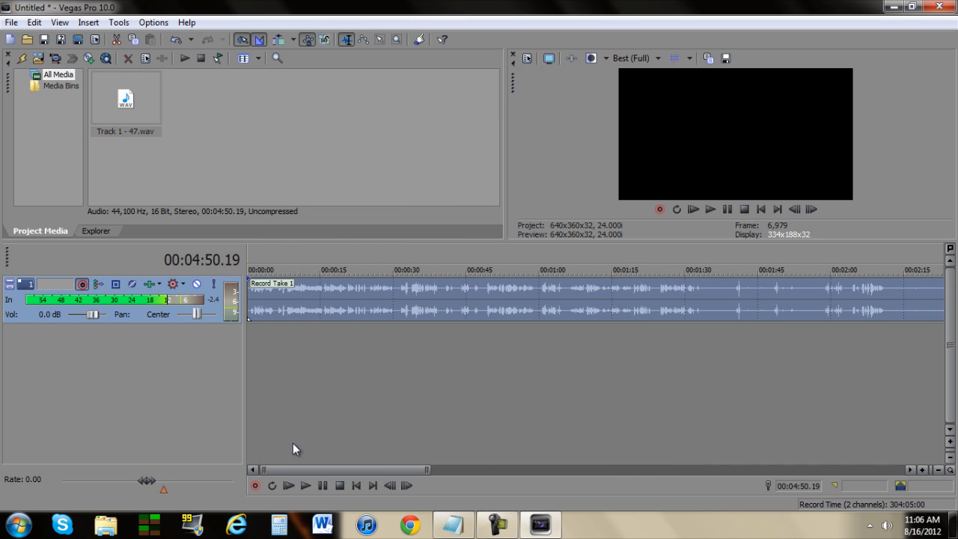
right_click(349, 287)
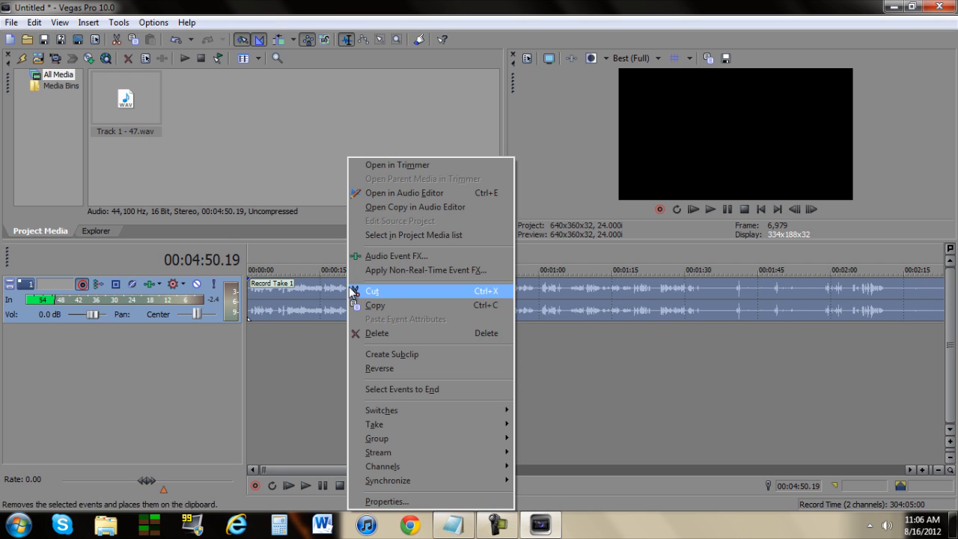
click(445, 195)
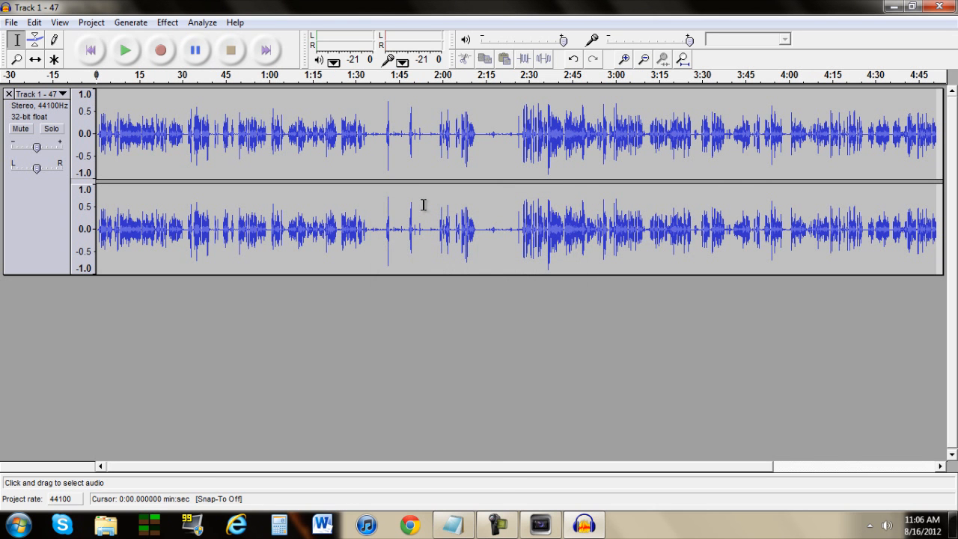
Examine the quiet gap after 2:10 in the narration and play the speech leading into it from about 2:08
mouse_move(496, 466)
mouse_down()
mouse_move(695, 466)
mouse_move(496, 465)
mouse_up()
click(481, 137)
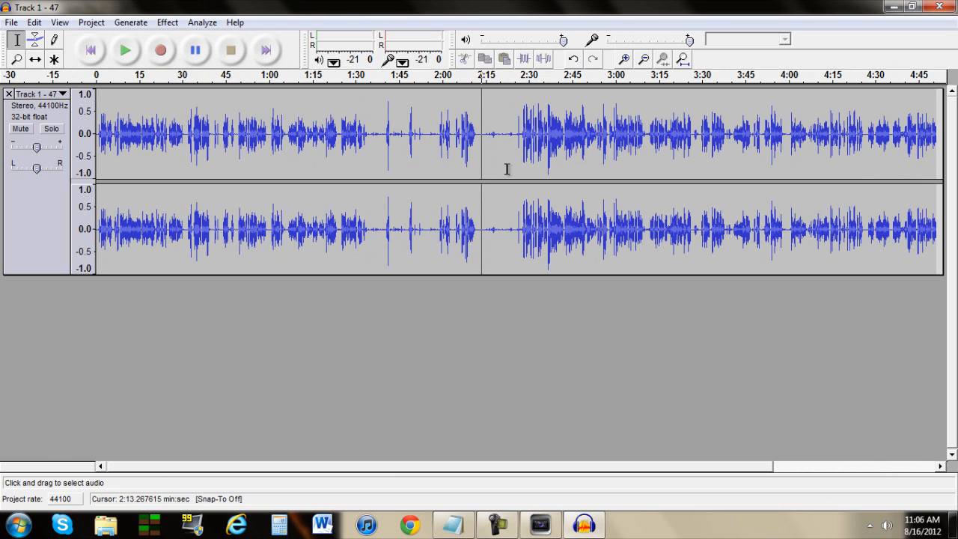
scroll(507, 168, up, 2)
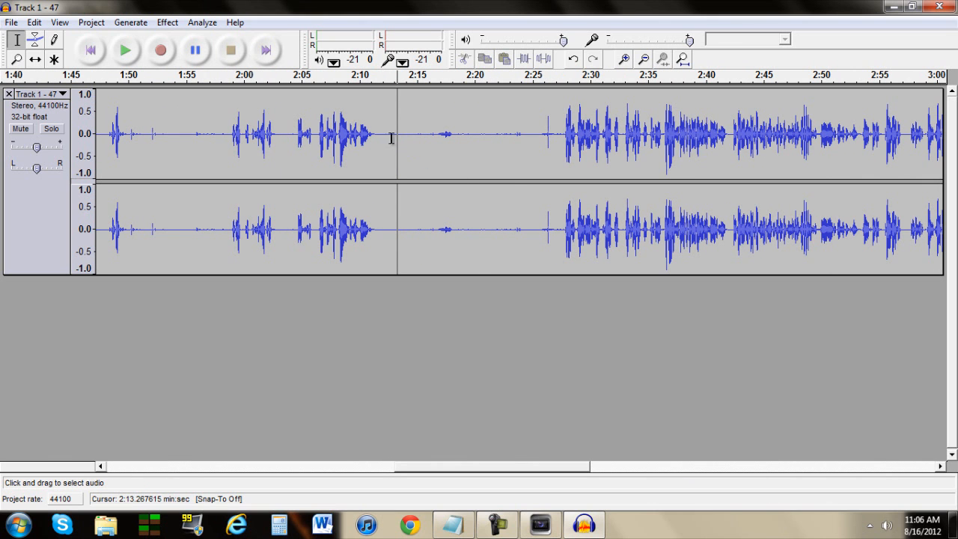
drag(380, 138, 419, 250)
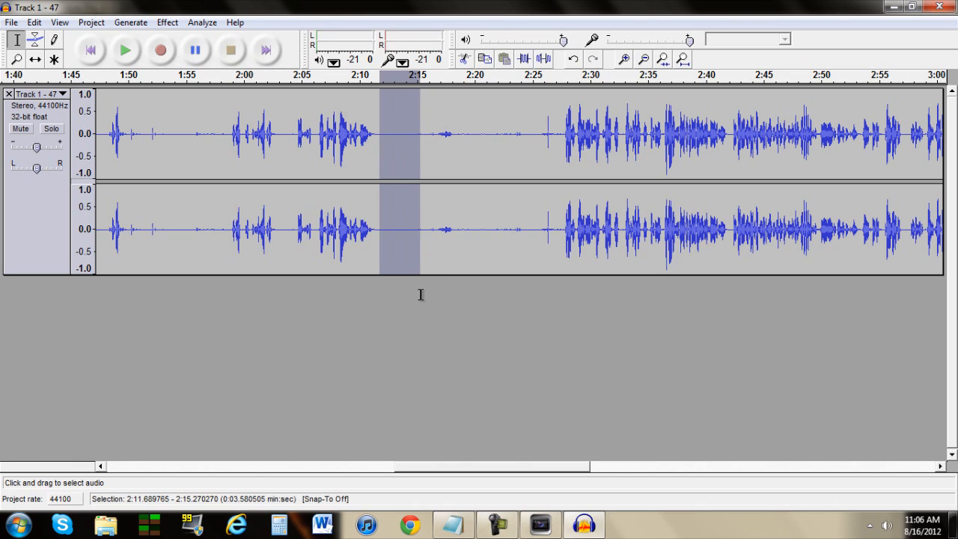
click(373, 140)
click(352, 132)
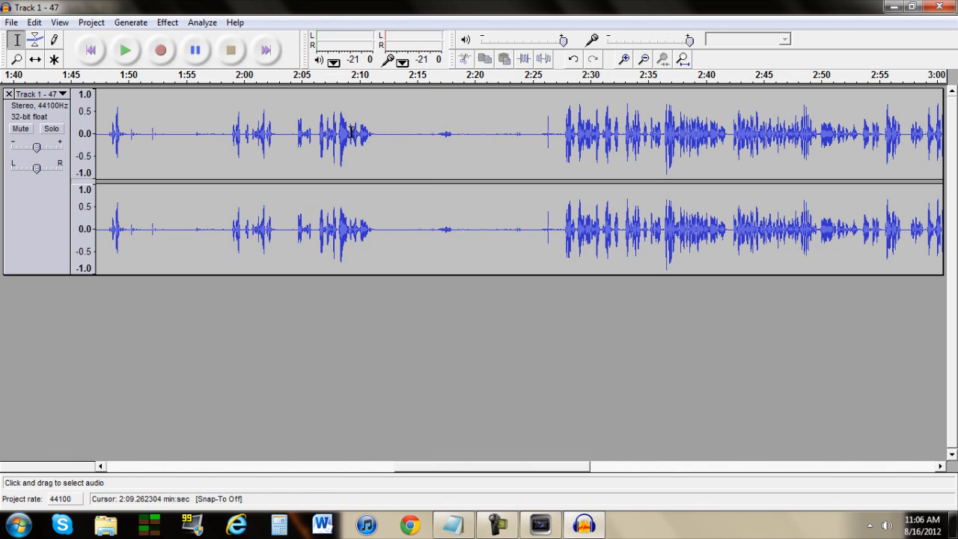
click(338, 130)
key(space)
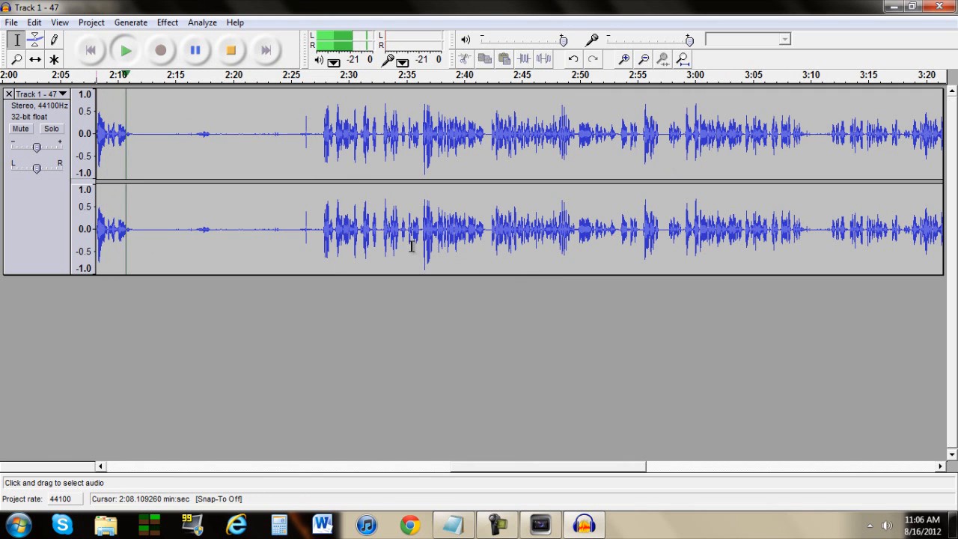
key(space)
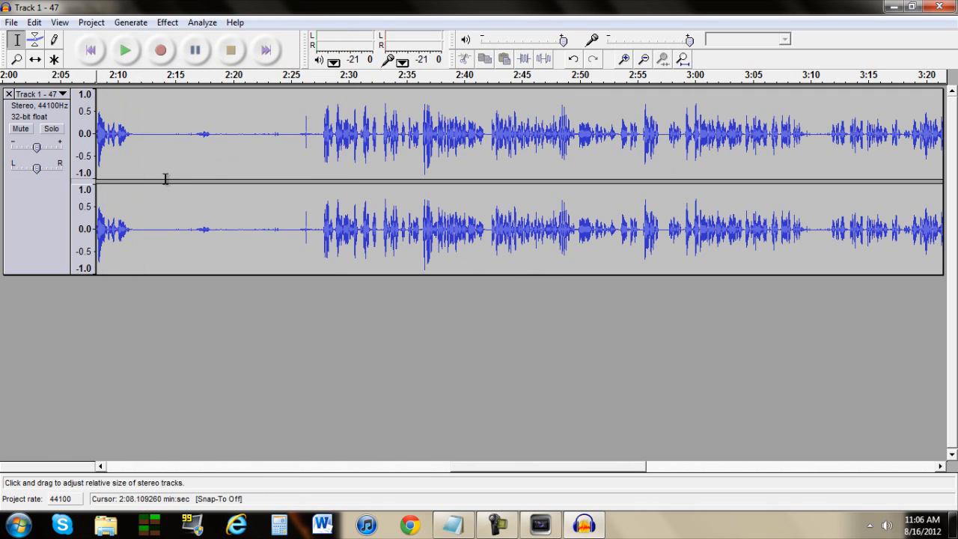
drag(135, 136, 173, 406)
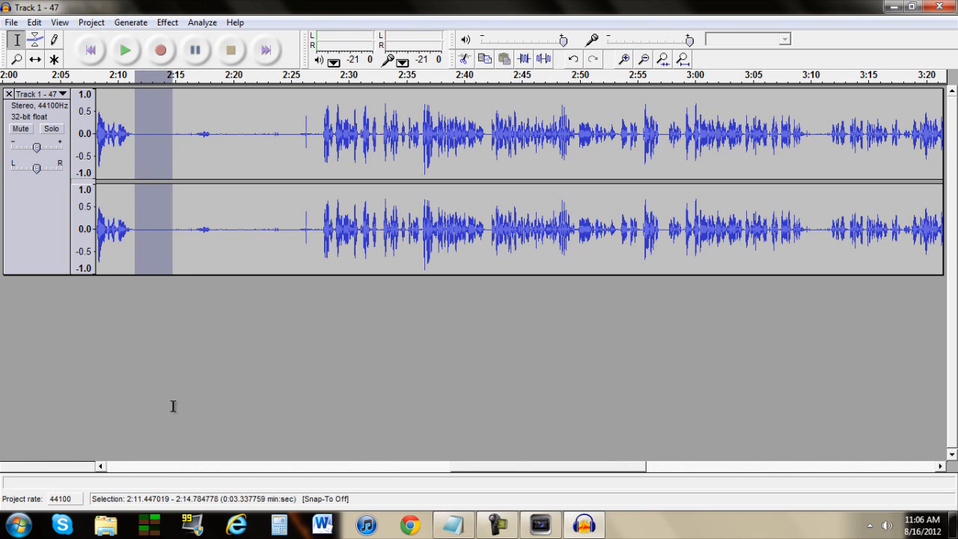
click(171, 25)
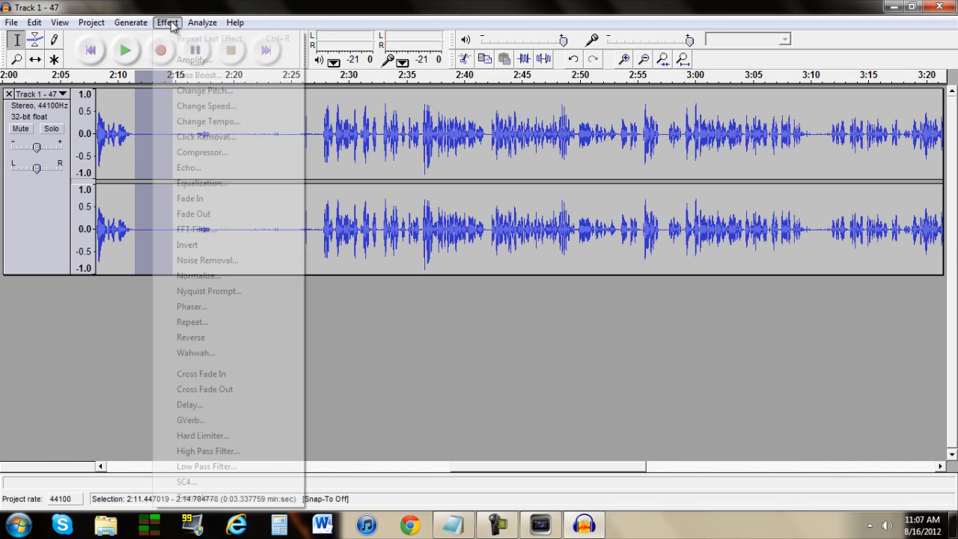
key(Escape)
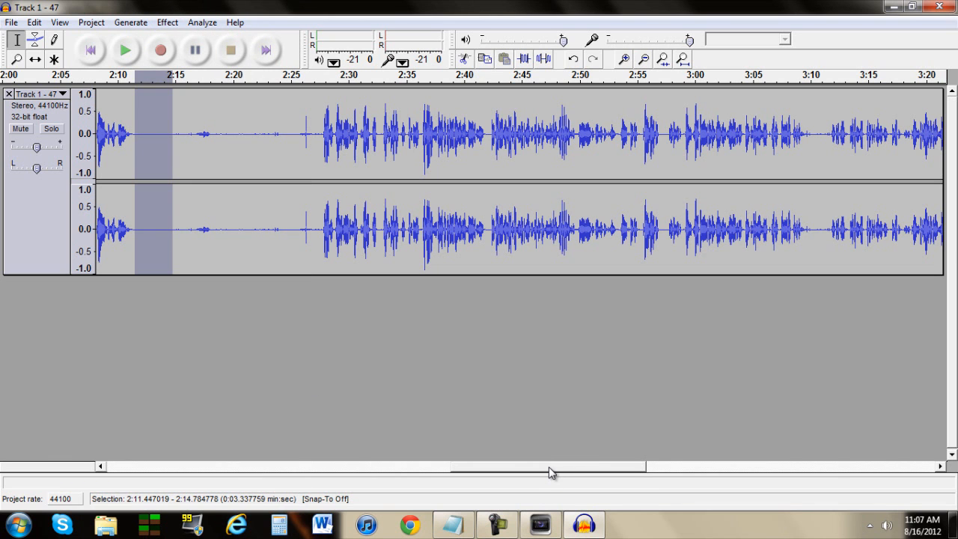
drag(550, 472, 491, 467)
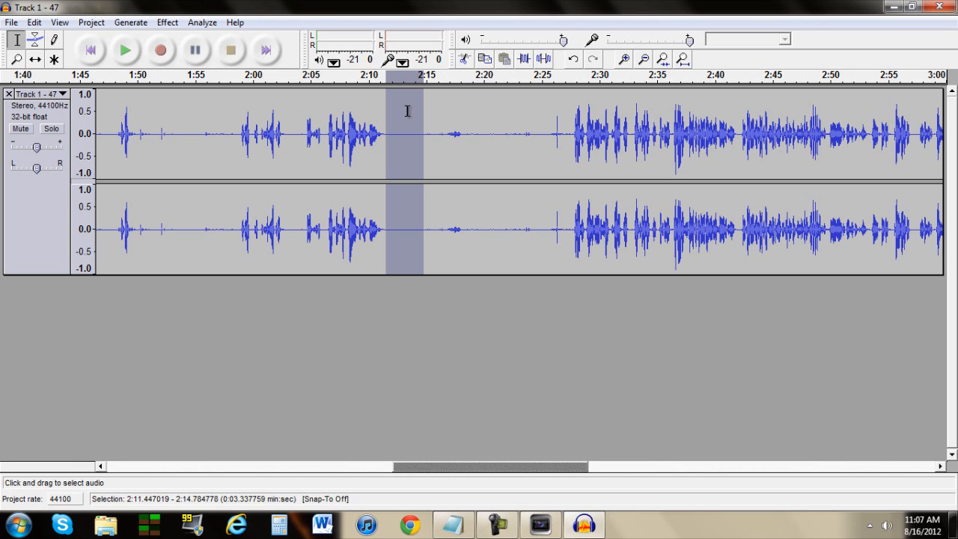
click(486, 126)
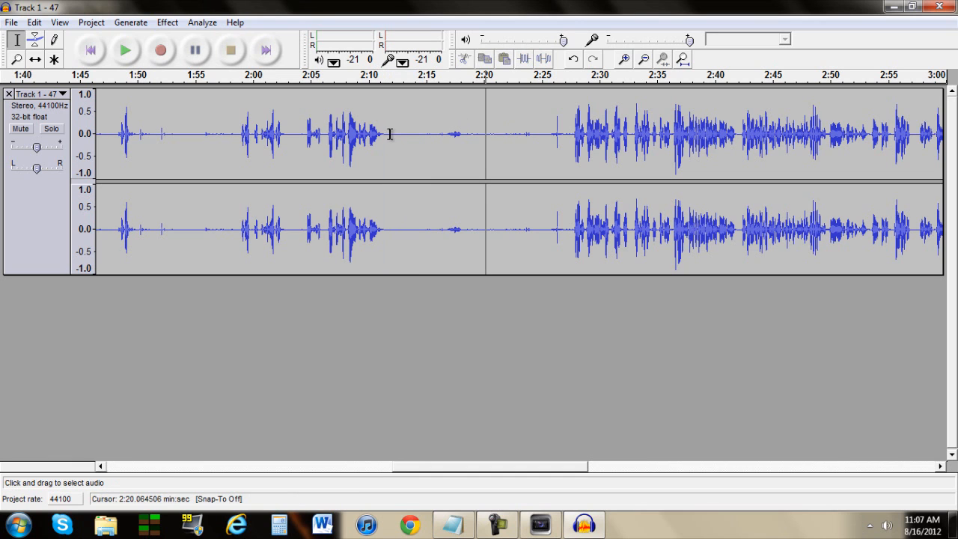
Capture a noise profile with Noise Removal from the silent stretch between about 2:11.6 and 2:14.7
drag(387, 136, 422, 217)
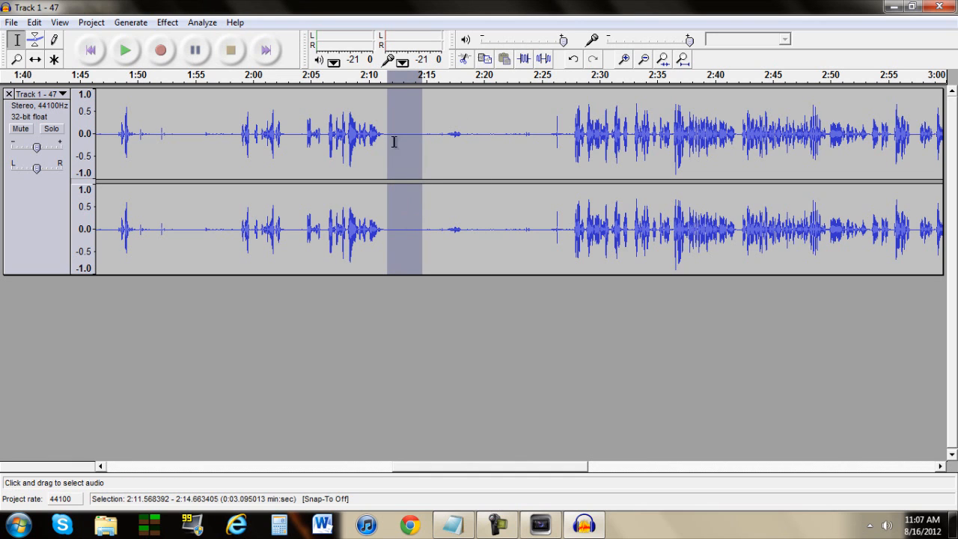
key(space)
click(167, 22)
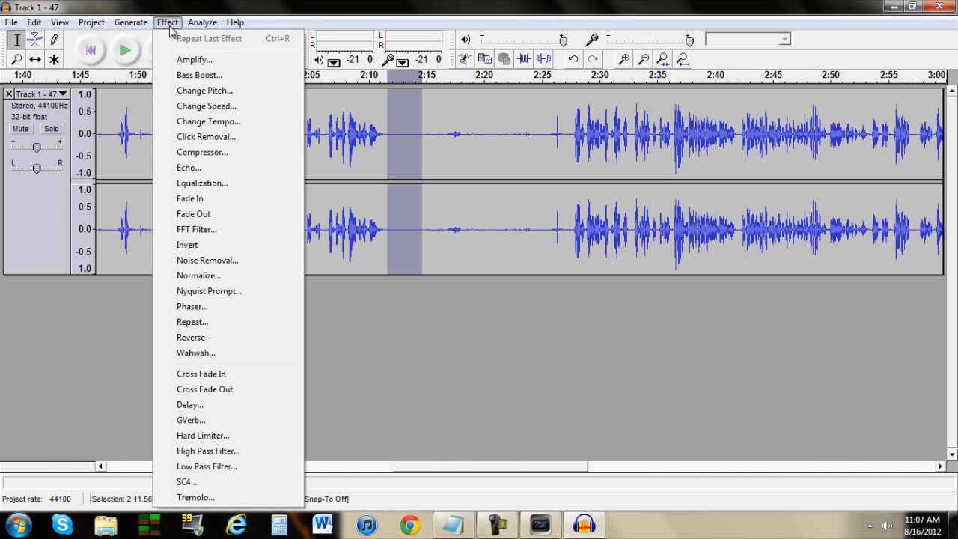
click(207, 260)
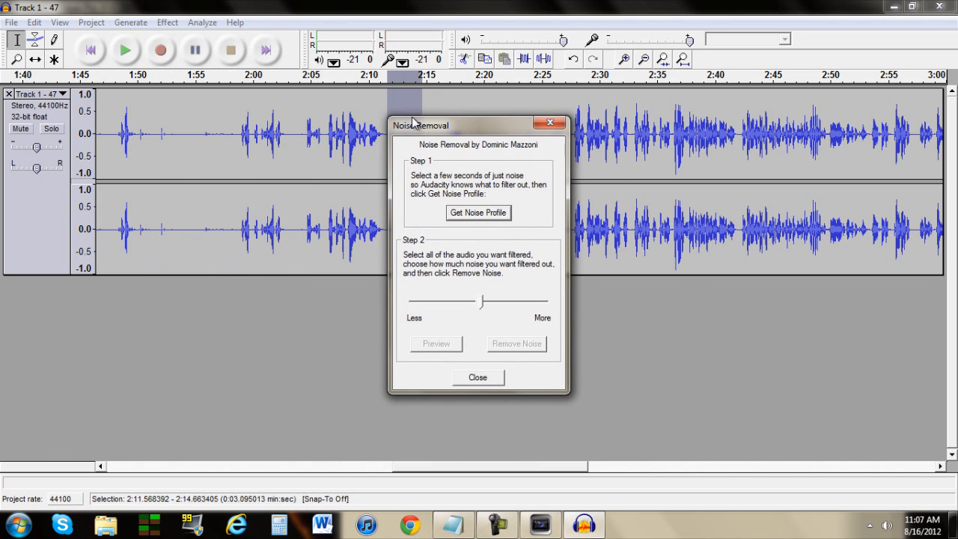
drag(413, 124, 545, 154)
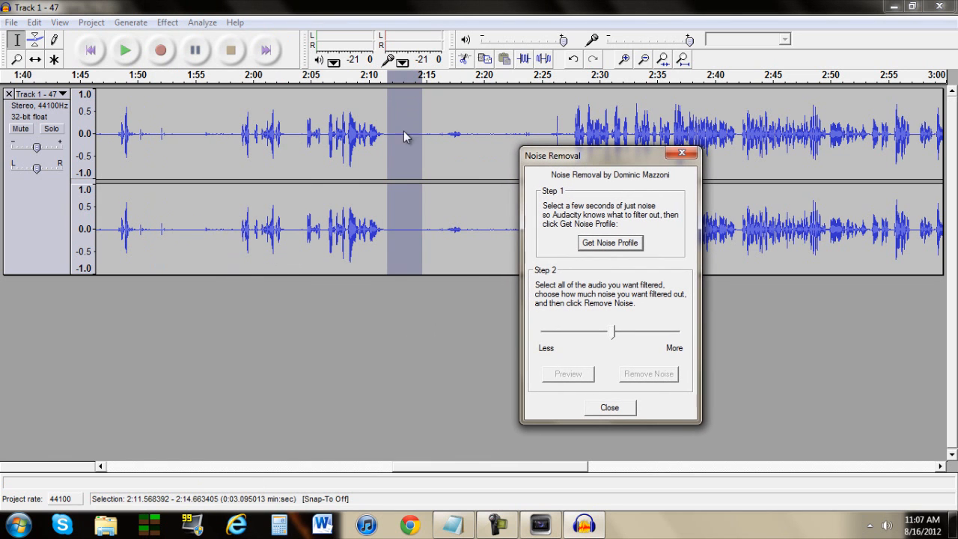
click(611, 246)
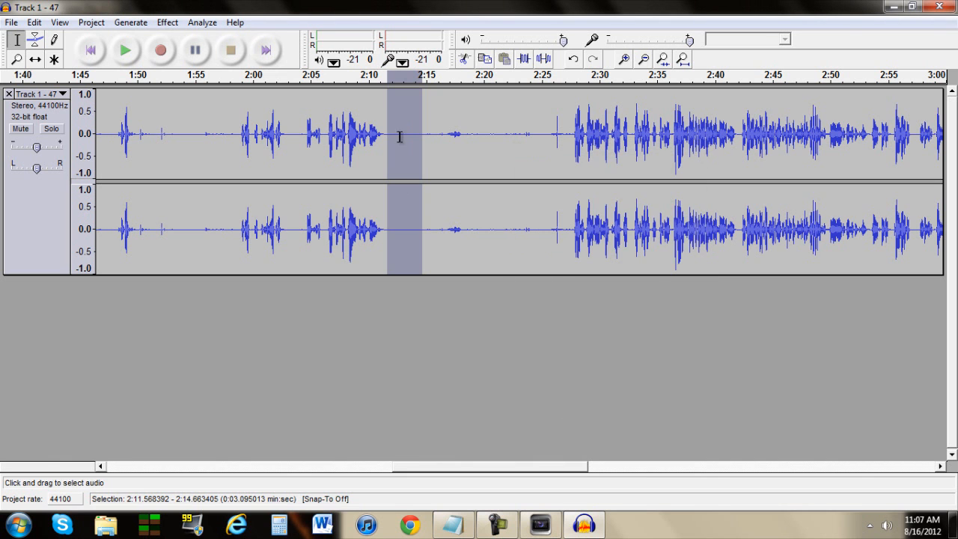
Apply Noise Removal to the entire narration track with the filtering amount reduced well toward Less
click(462, 148)
key(ctrl+3)
key(ctrl+3)
key(ctrl+3)
key(ctrl+3)
key(ctrl+f)
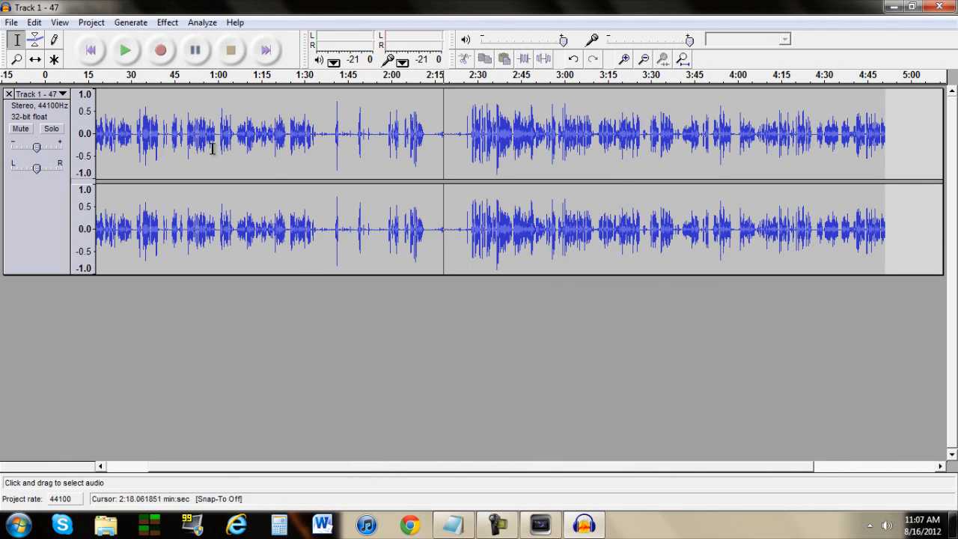
key(ctrl+a)
click(167, 22)
click(208, 260)
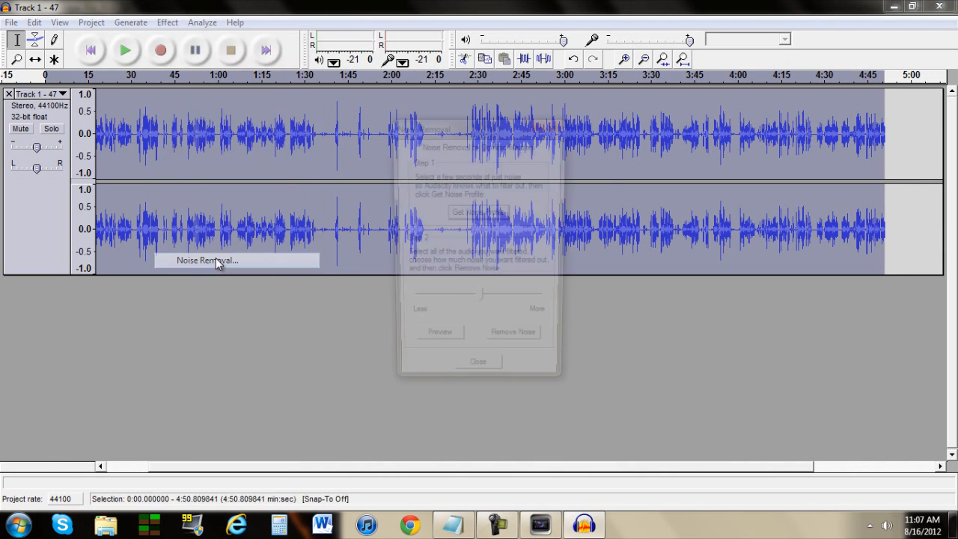
drag(411, 310, 435, 313)
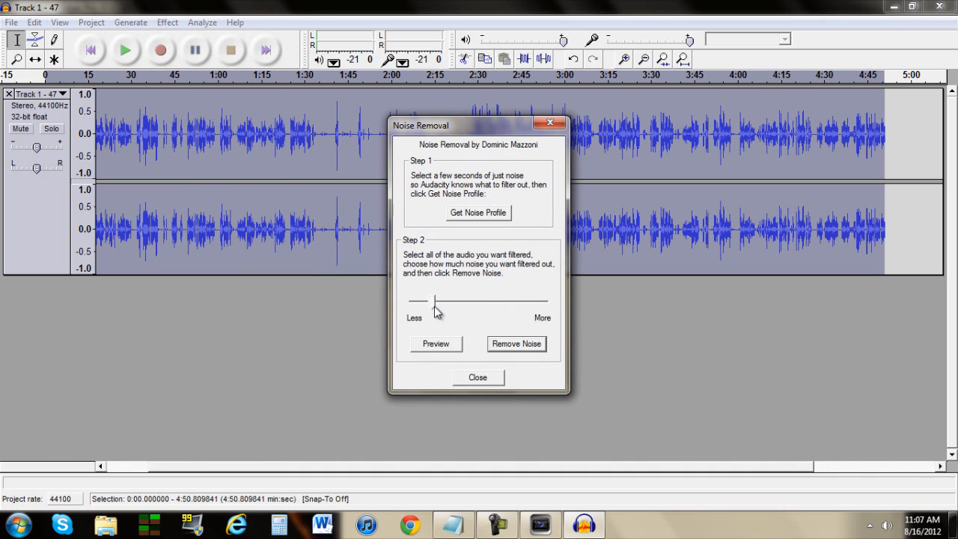
click(536, 342)
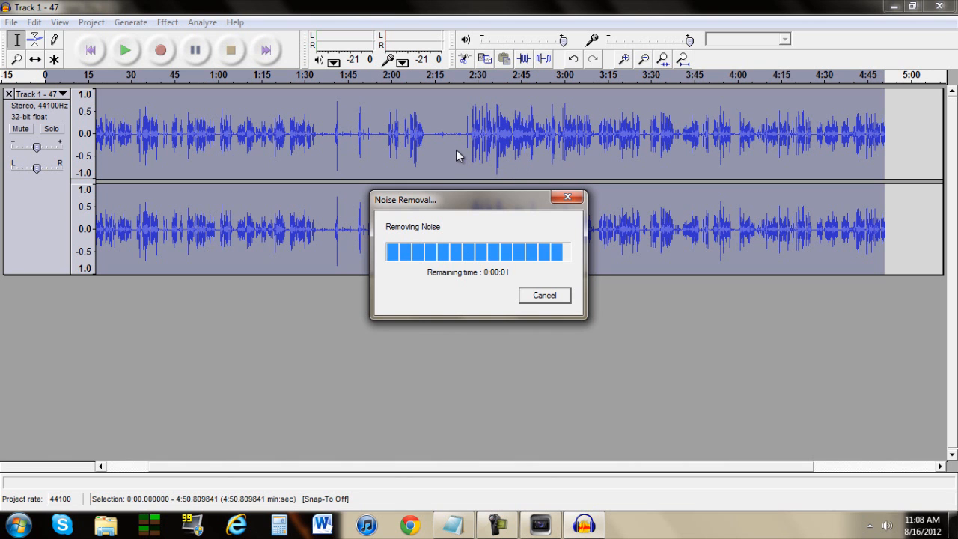
Play the cleaned narration from about 2:11.7 to check the silent gap for remaining noise
click(425, 138)
key(ctrl+1)
key(ctrl+1)
key(ctrl+1)
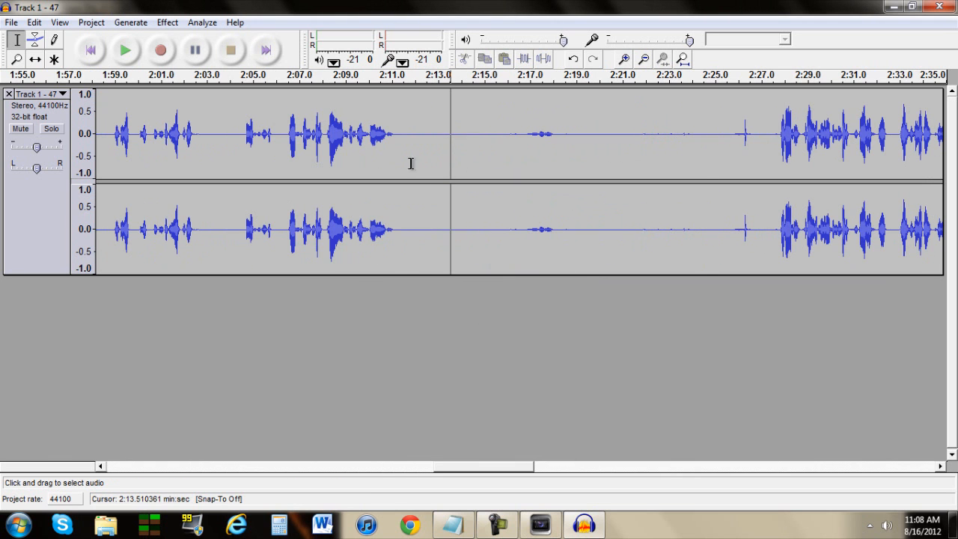
key(space)
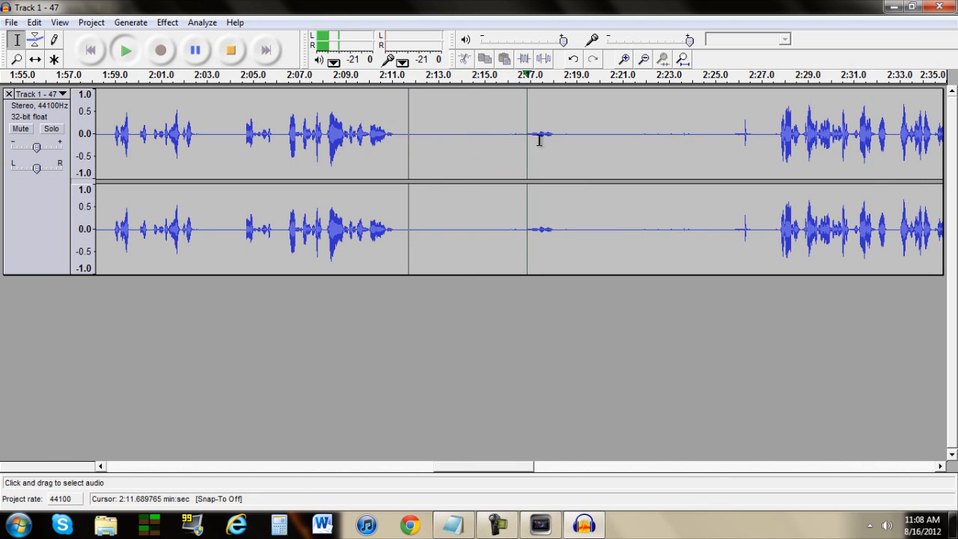
key(space)
Play the speech from about 2:08.6 and again from about 2:10.5 to compare its output level with the silence
click(337, 129)
key(space)
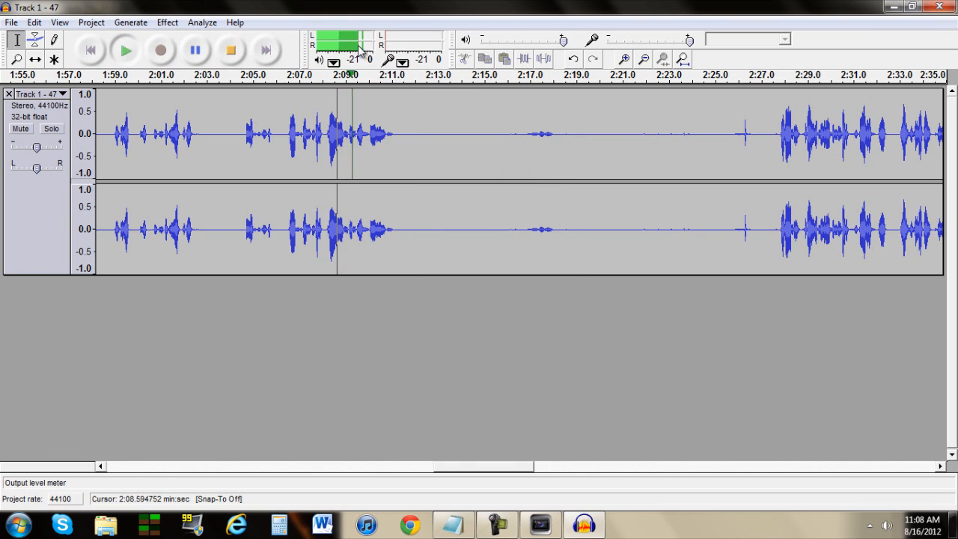
key(space)
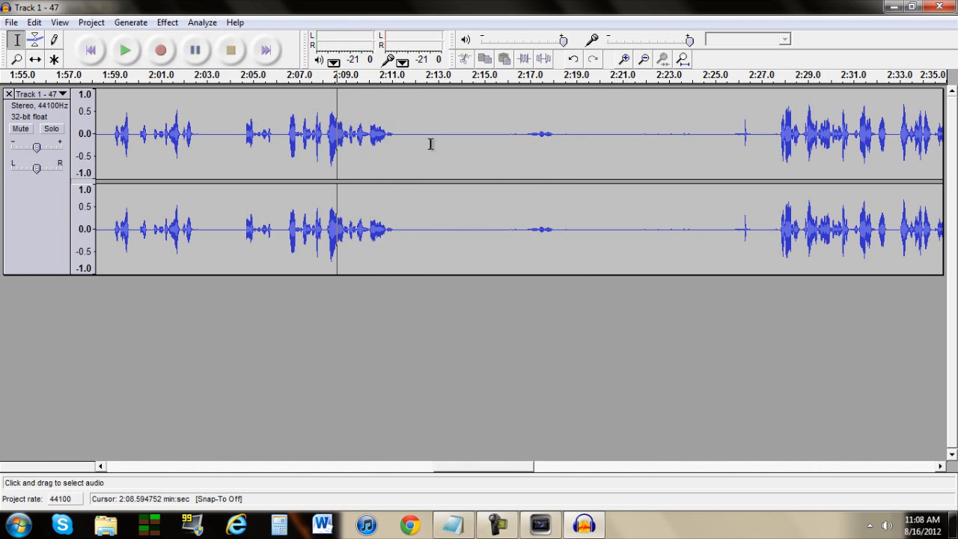
click(381, 137)
key(space)
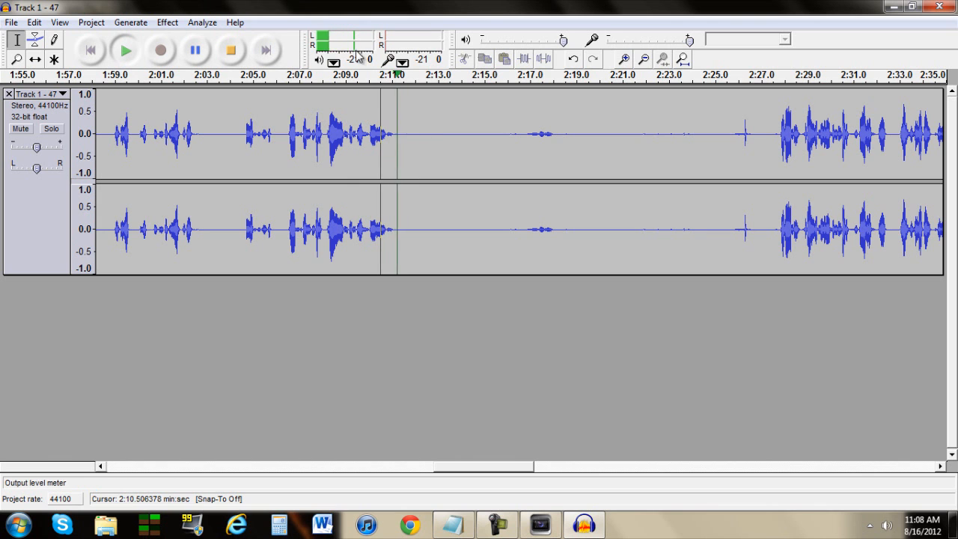
key(space)
click(429, 137)
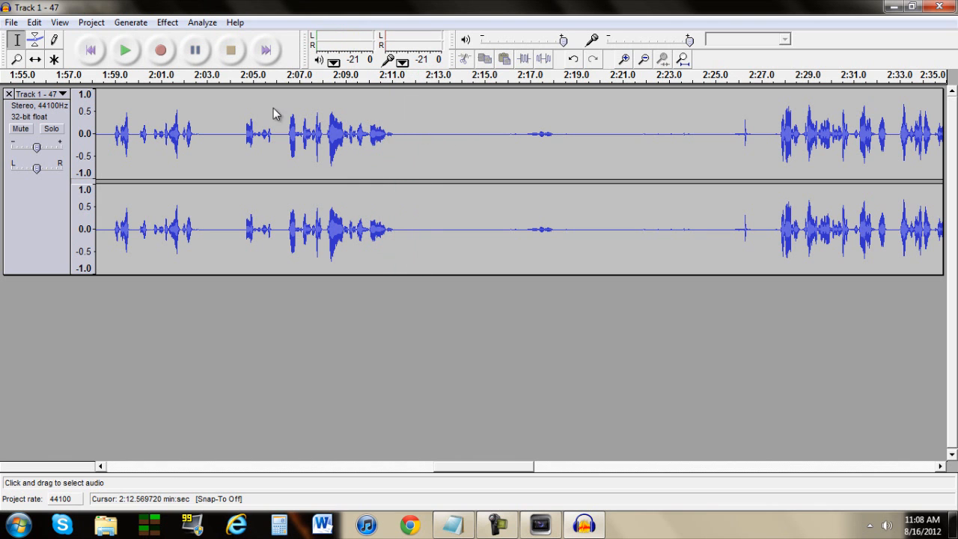
Export the cleaned narration as an MP3 under a new file name in the dirt house folder inside TheMinecraftMuse's tutorial folder
click(11, 22)
click(64, 182)
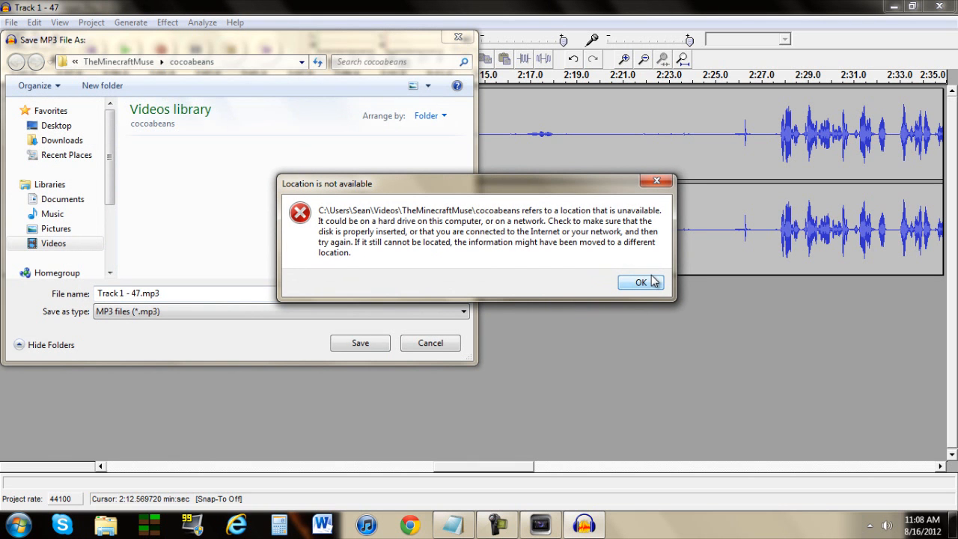
click(642, 282)
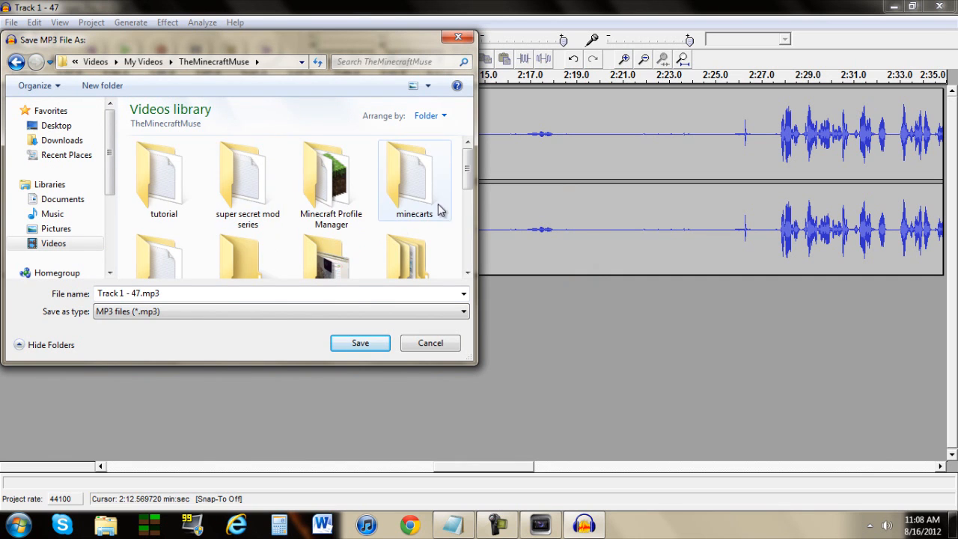
double_click(172, 181)
double_click(170, 180)
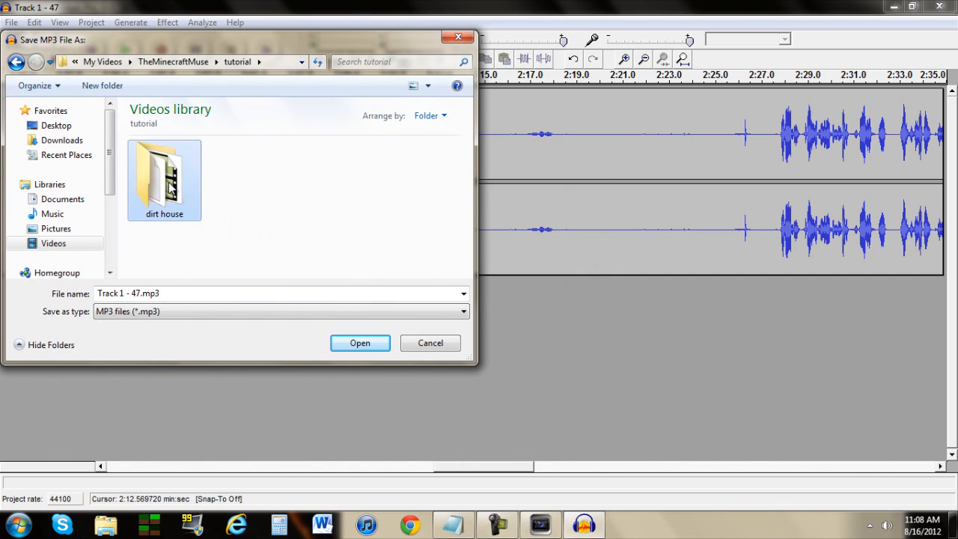
drag(163, 292, 124, 296)
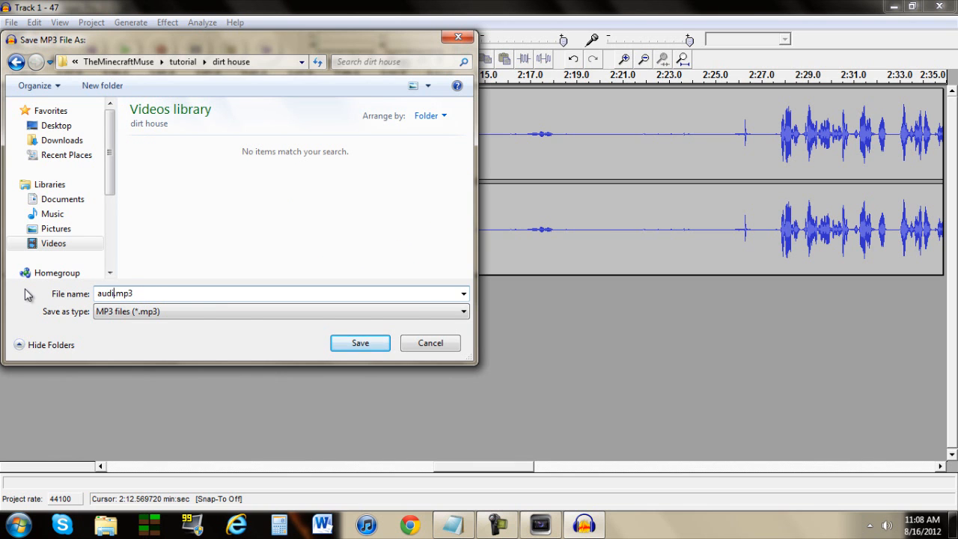
key(Return)
key(Return)
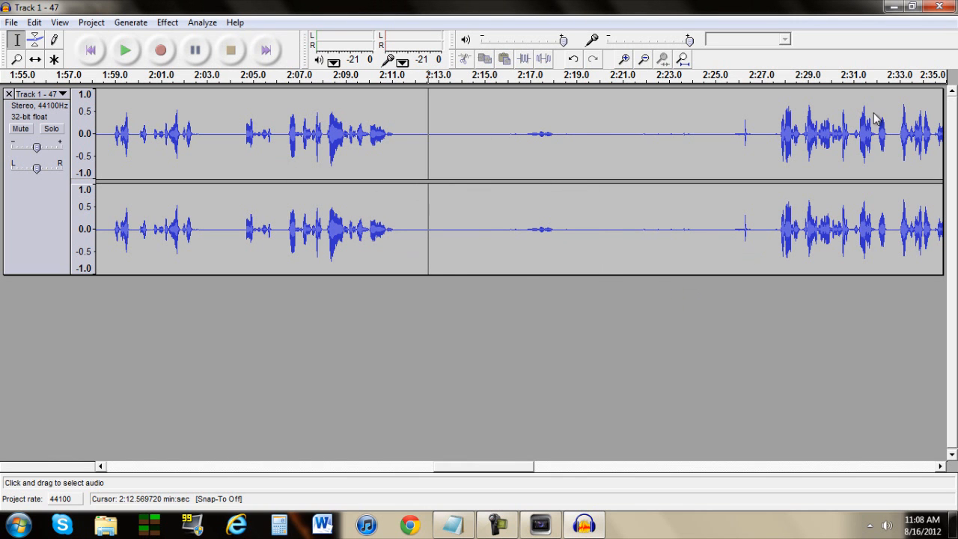
Close Audacity and return to the full recorded narration event on the Vegas Pro timeline
click(939, 7)
click(510, 309)
click(286, 314)
scroll(292, 311, down, 4)
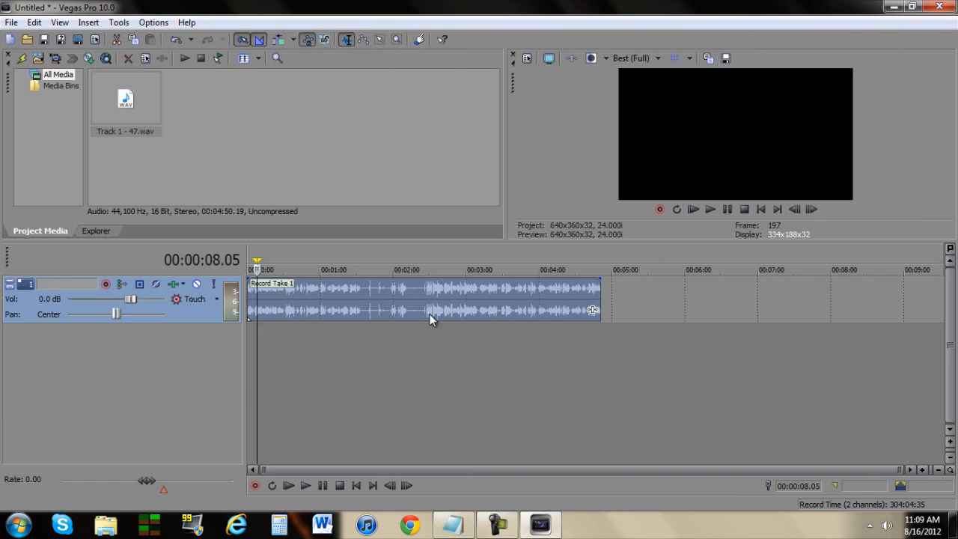
Delete the recorded narration event from track 1 and remove the unused Track 1 - 47.wav from the project media
key(Delete)
click(137, 123)
click(21, 57)
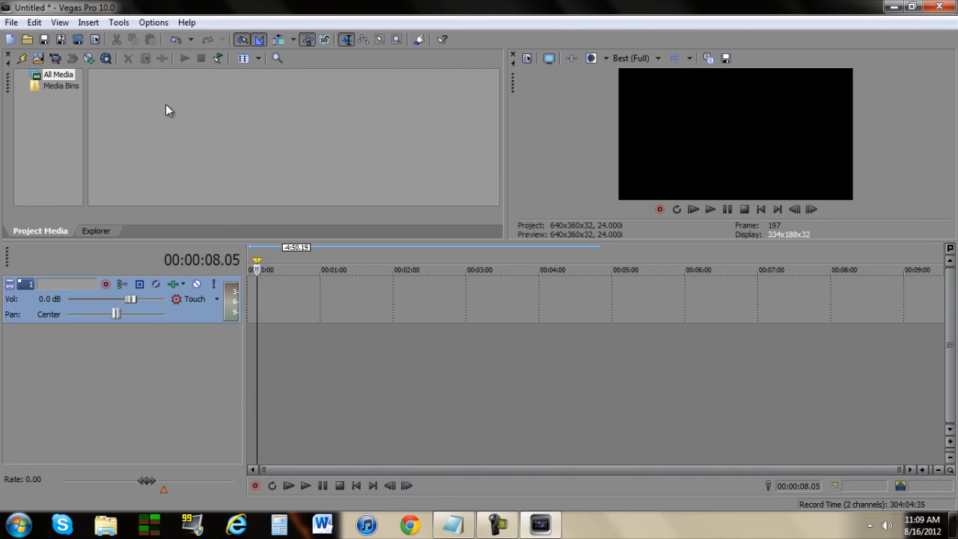
click(39, 59)
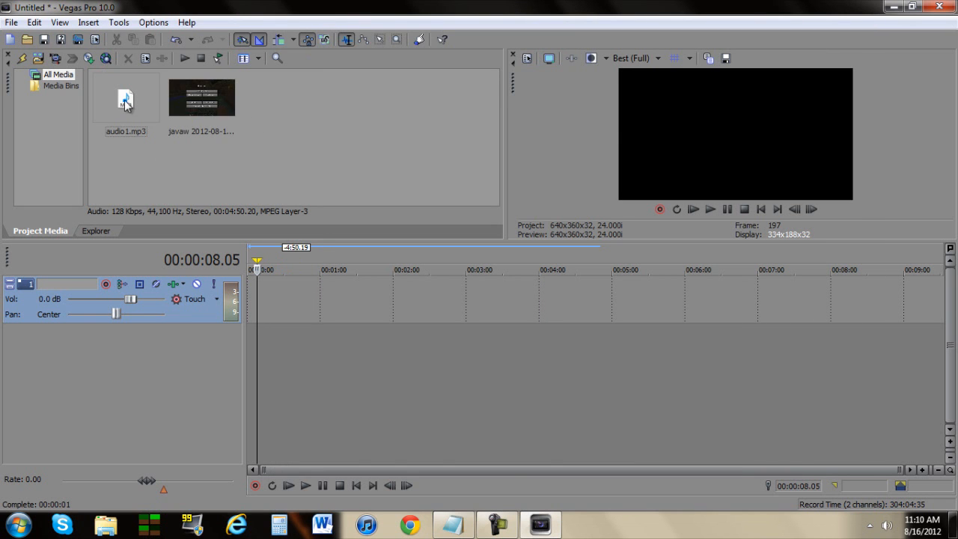
click(210, 98)
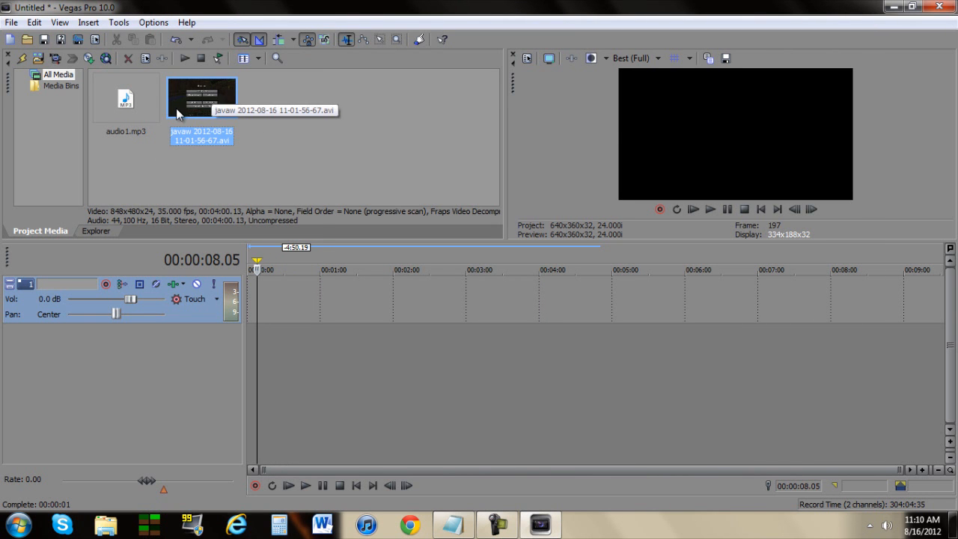
click(122, 107)
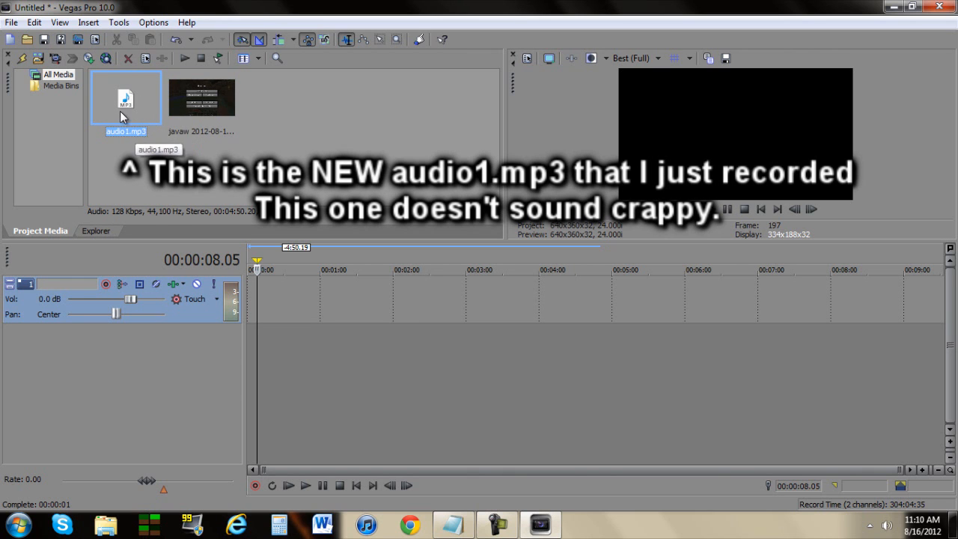
drag(120, 98, 230, 305)
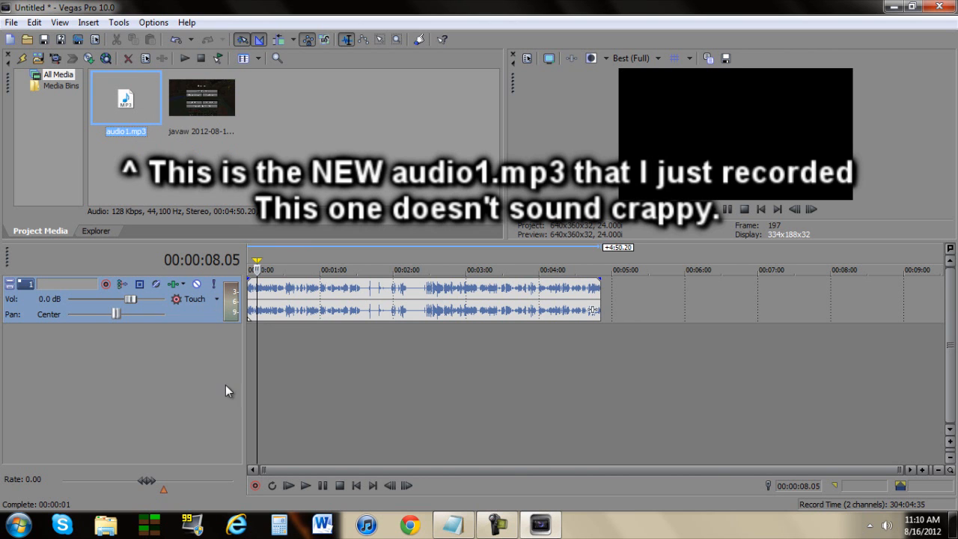
Play the narration from about 00:00:22 to find the cue at 00:00:24.05, and place the javaw clip there on new tracks below
click(266, 303)
scroll(307, 316, up, 6)
scroll(355, 322, up, 3)
scroll(360, 334, down, 1)
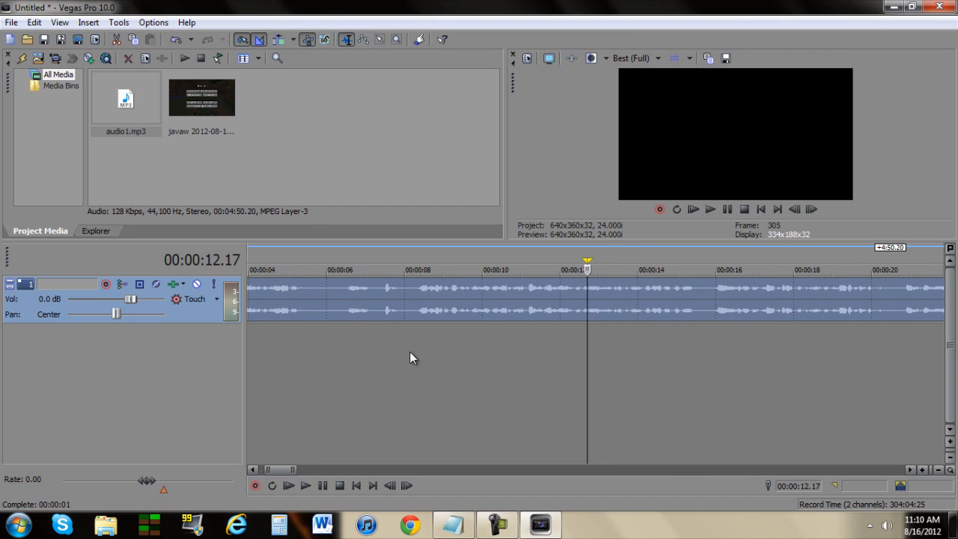
scroll(410, 358, down, 2)
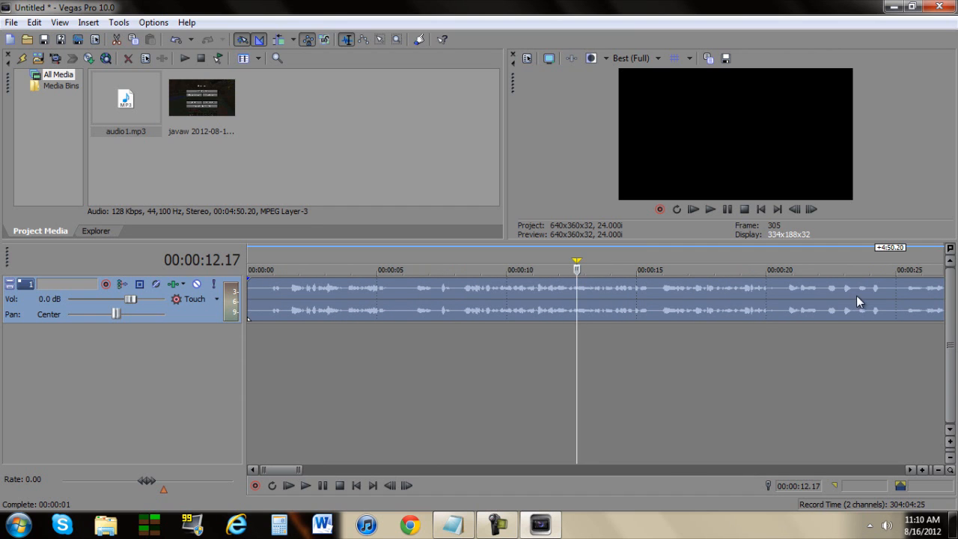
click(829, 289)
key(space)
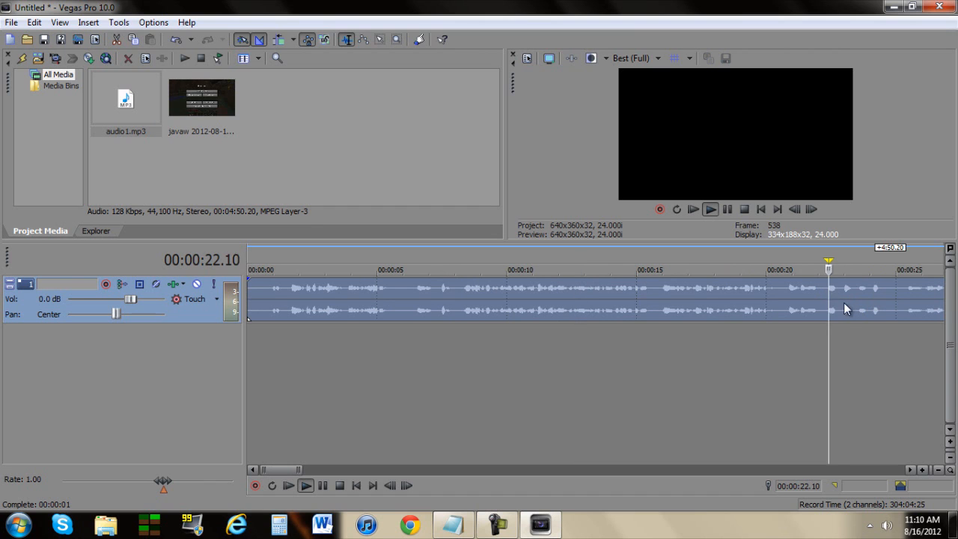
key(Return)
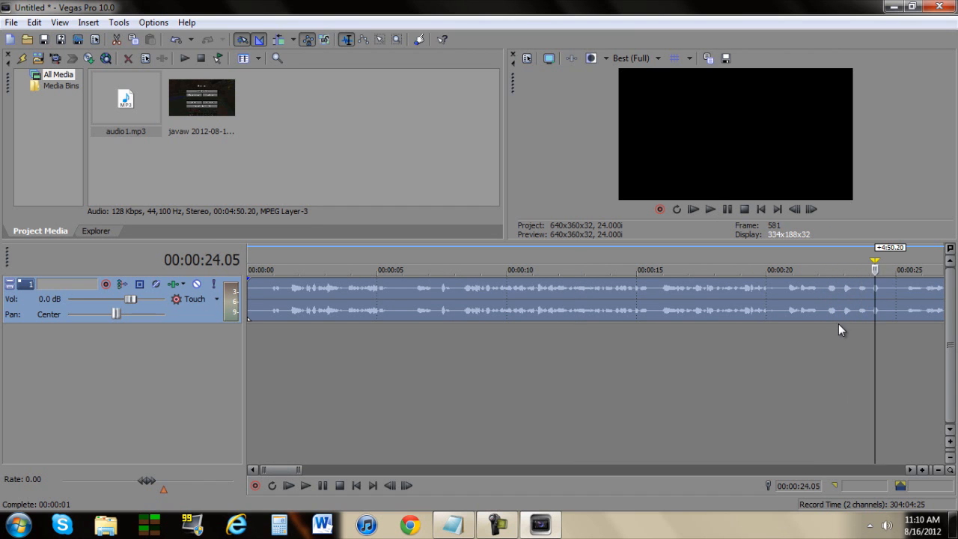
drag(211, 105, 431, 200)
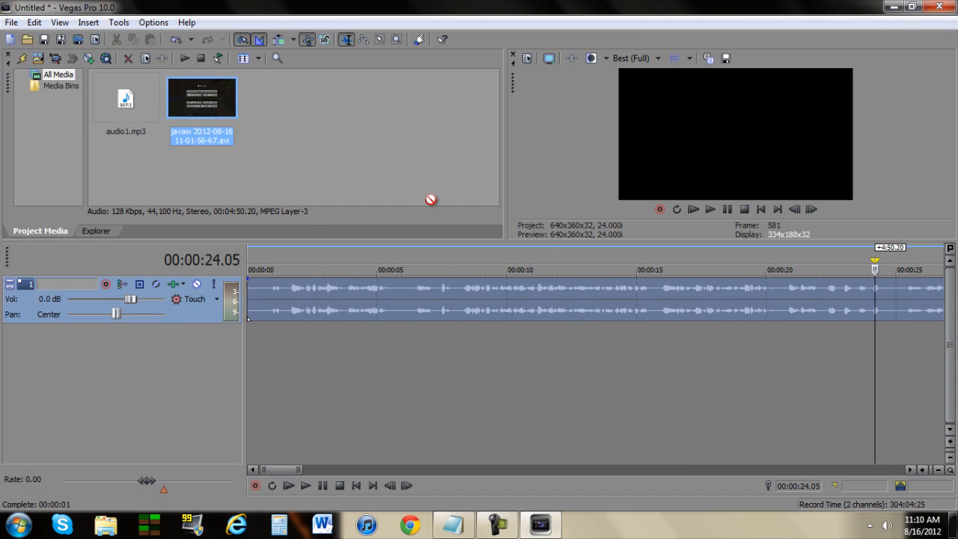
mouse_move(879, 355)
mouse_down()
mouse_move(849, 385)
mouse_move(875, 350)
mouse_up()
Play the opening of the gameplay clip against the narration and undo the stray edit to the clip
key(space)
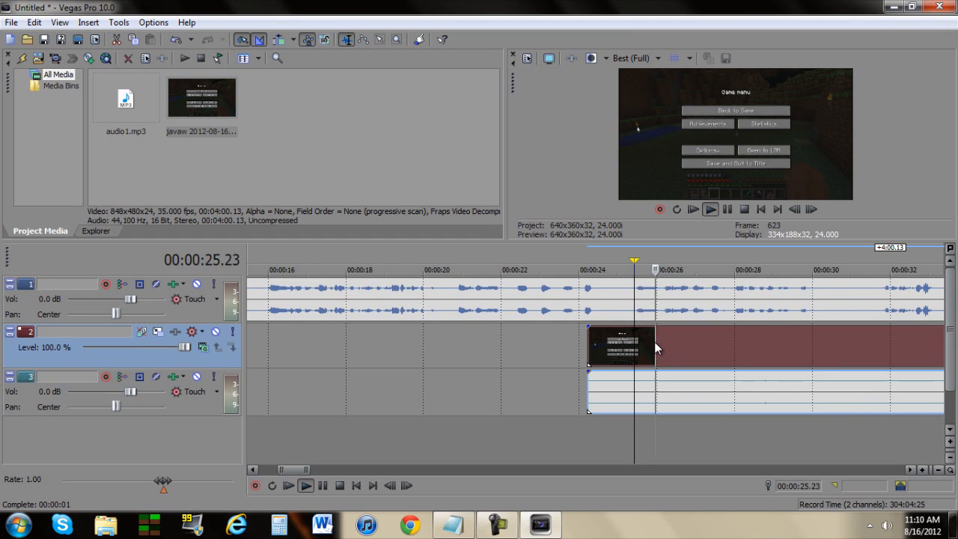
scroll(660, 341, down, 2)
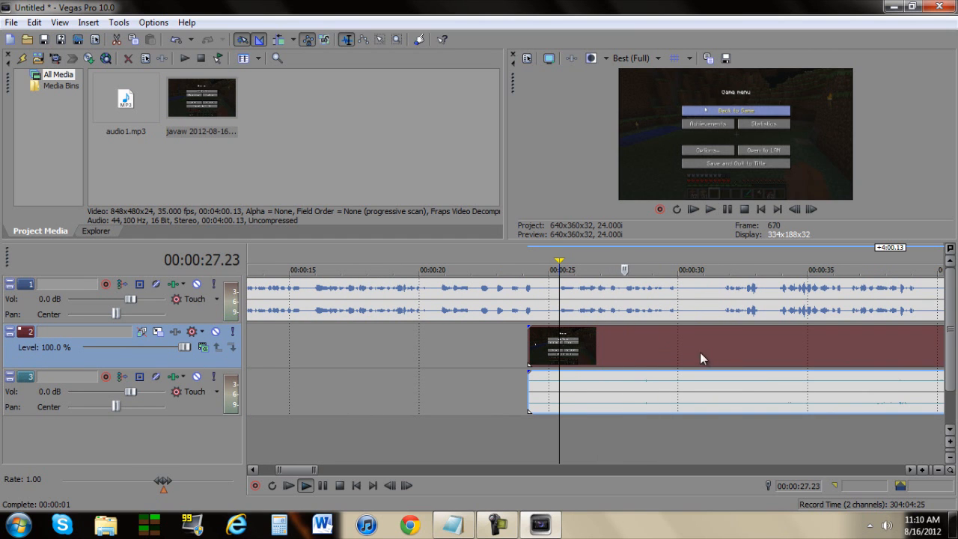
key(Return)
drag(748, 342, 749, 340)
key(ctrl+z)
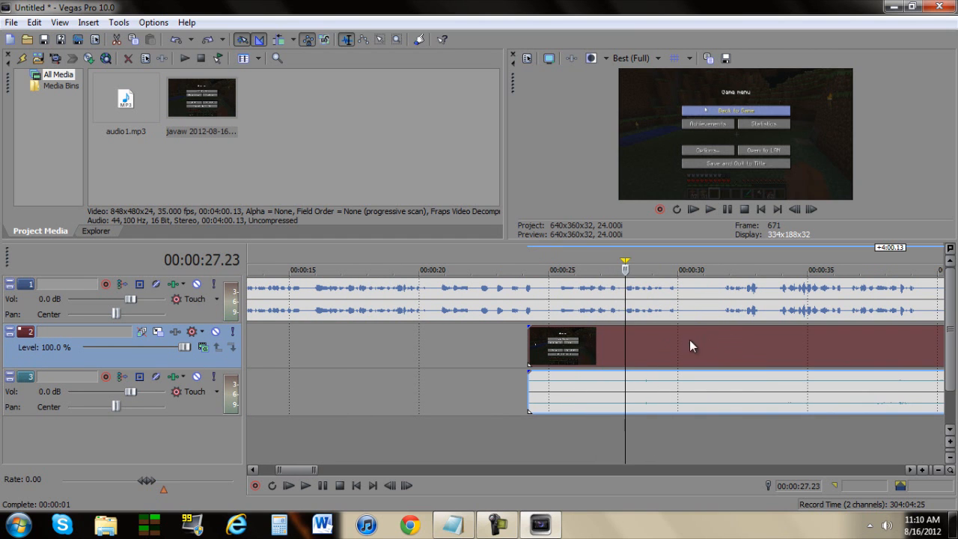
Scrub ahead to about 00:00:38 and replay from about 00:00:36 to compare the gameplay with the narration
drag(625, 343, 898, 366)
scroll(886, 368, up, 2)
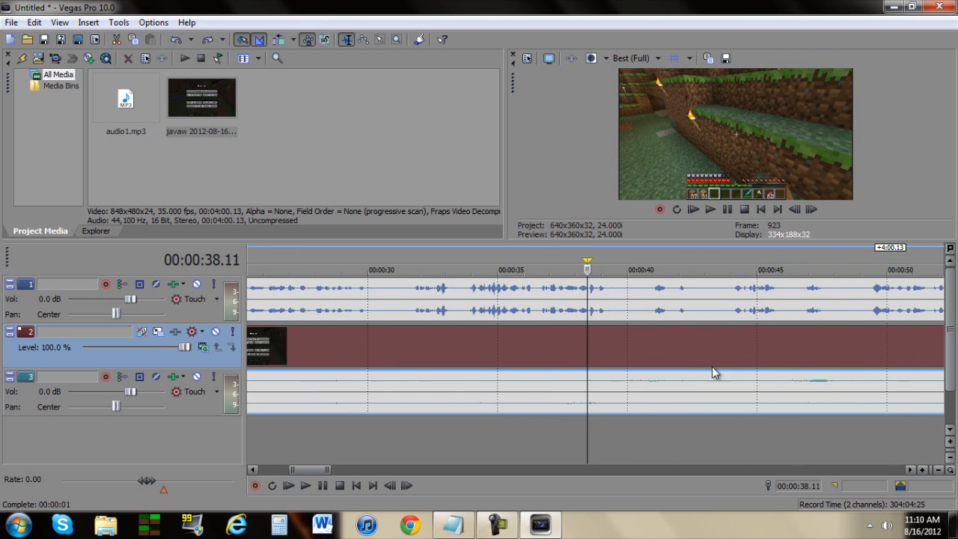
click(550, 348)
key(space)
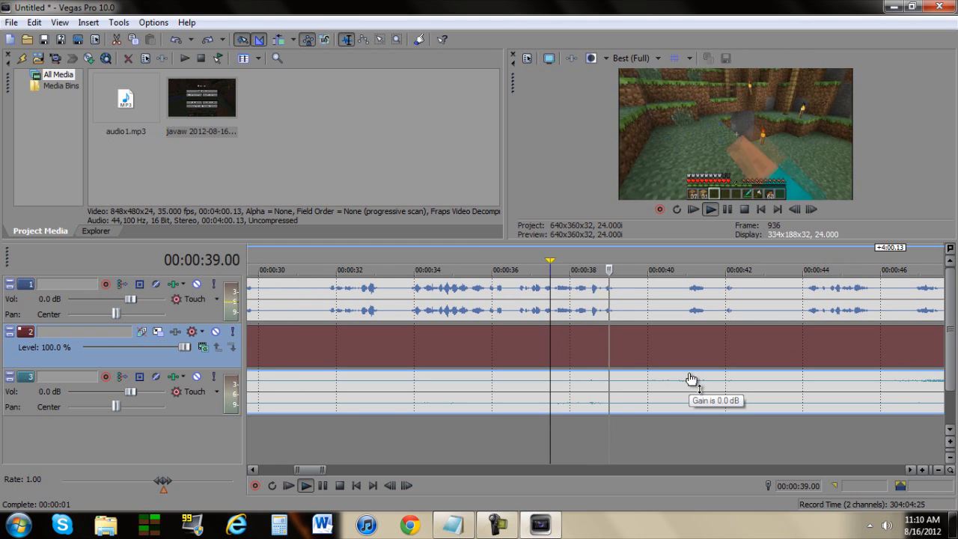
click(499, 337)
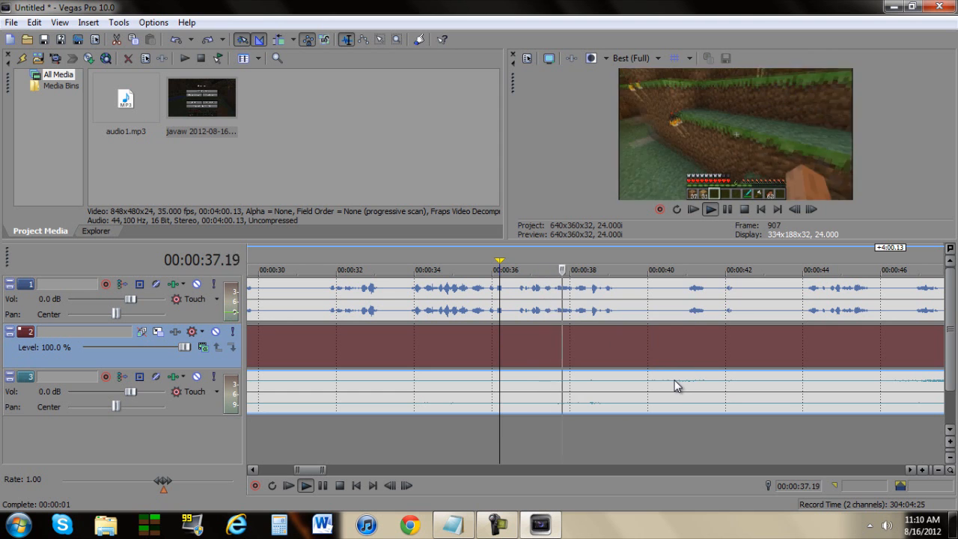
key(Return)
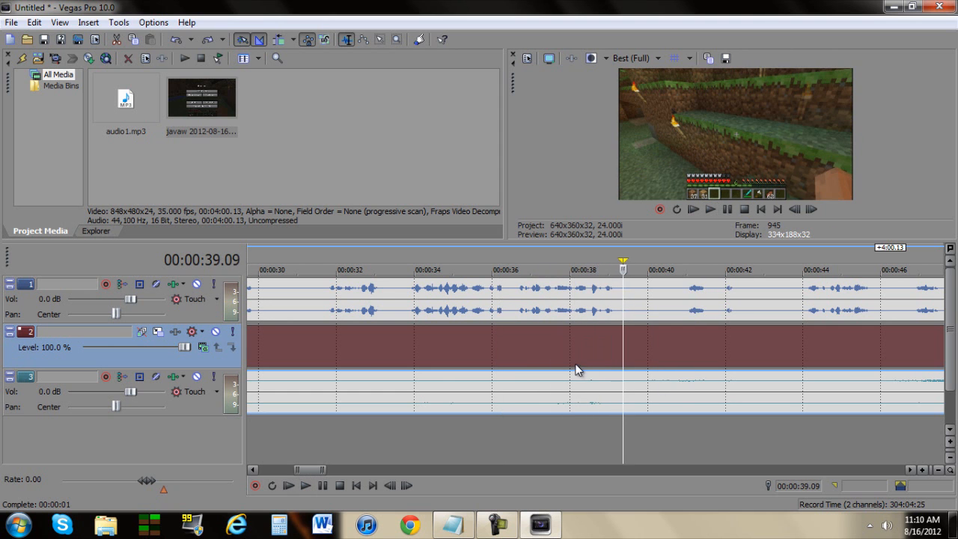
Adjust the start of the gameplay clip by two frames at about 00:00:24 on the timeline
scroll(514, 352, down, 5)
click(441, 344)
scroll(549, 363, up, 10)
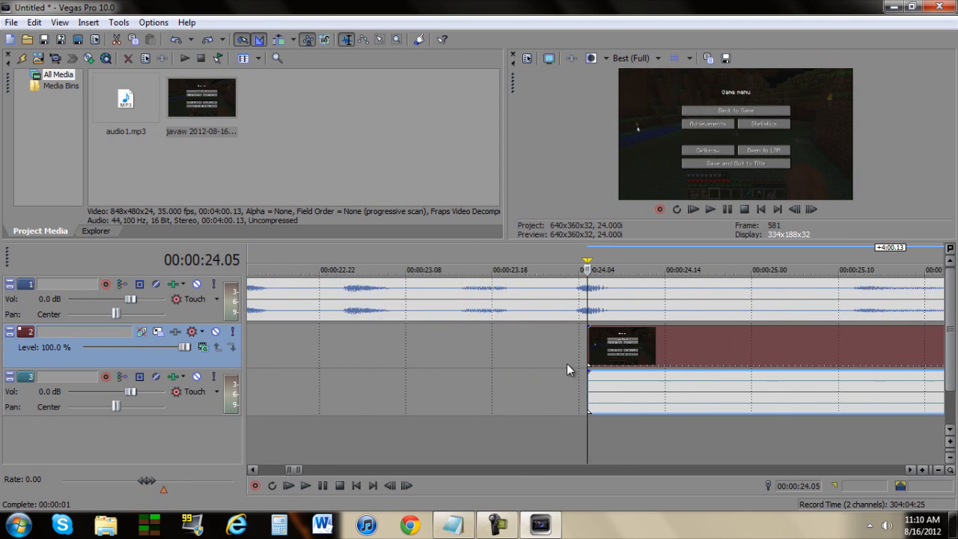
drag(628, 350, 599, 365)
scroll(601, 352, down, 6)
scroll(599, 366, down, 5)
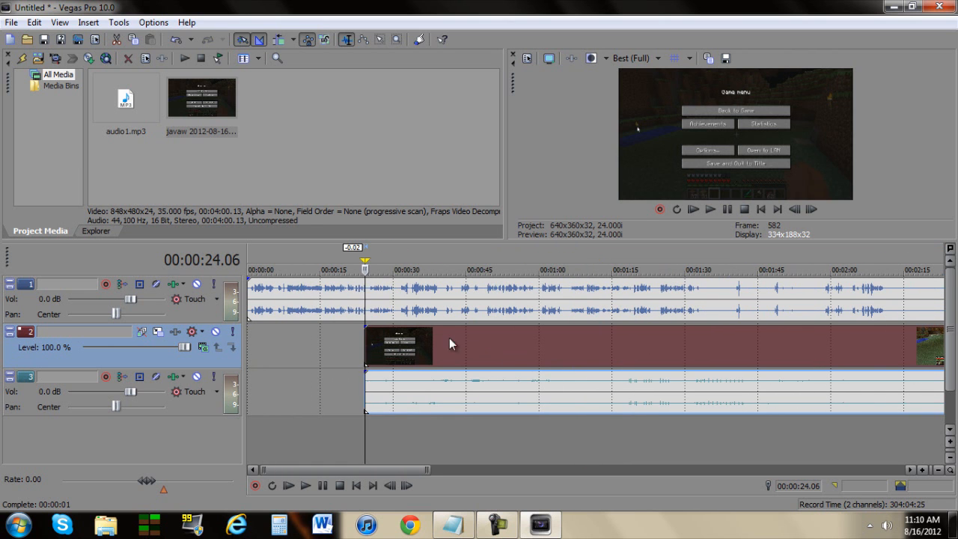
Play the gameplay from about 00:00:38 to 00:00:40 and return the cursor to 00:00:37.23
click(431, 332)
key(space)
scroll(456, 363, up, 2)
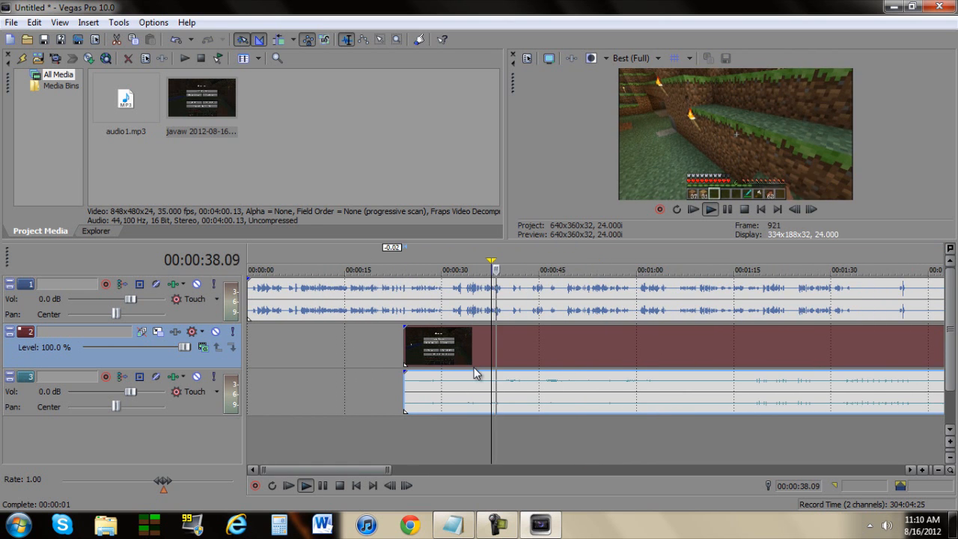
drag(475, 376, 397, 443)
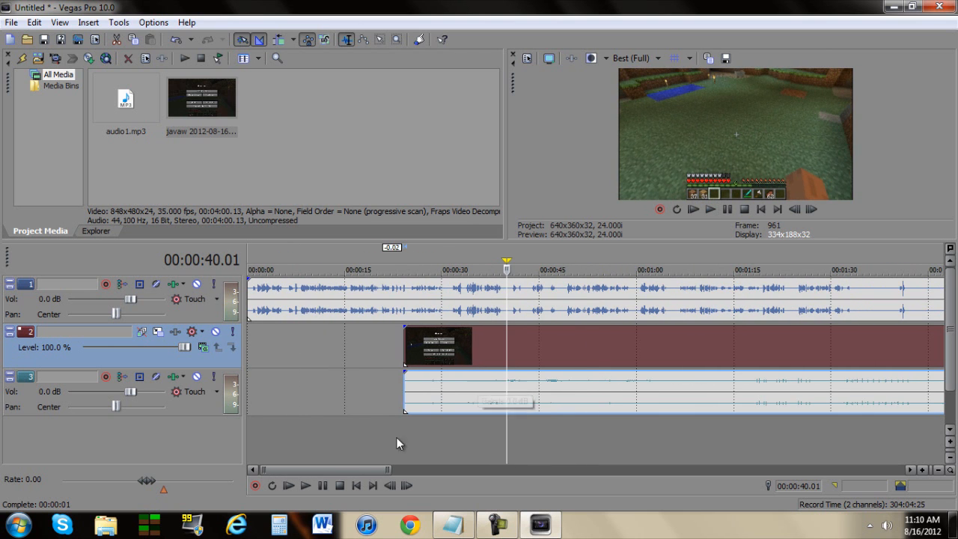
click(493, 340)
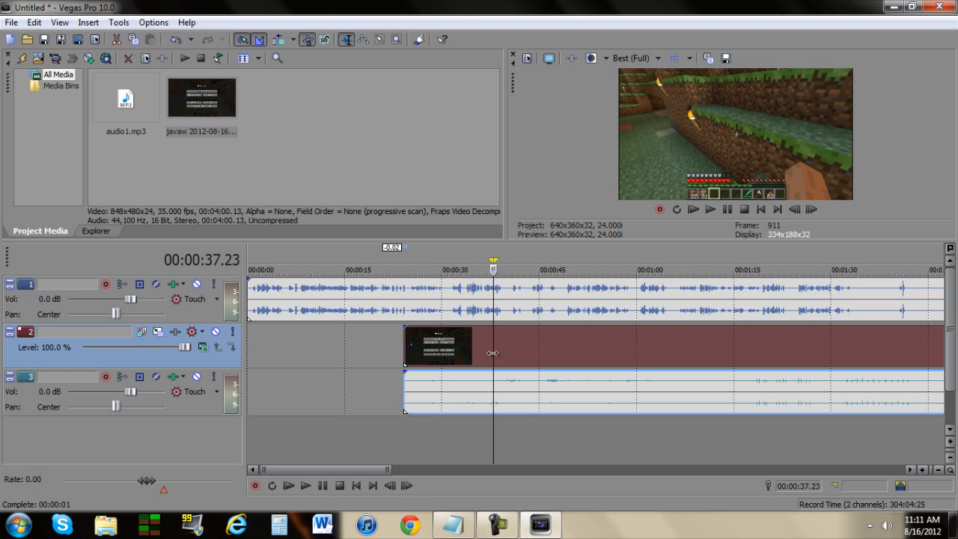
scroll(489, 354, down, 4)
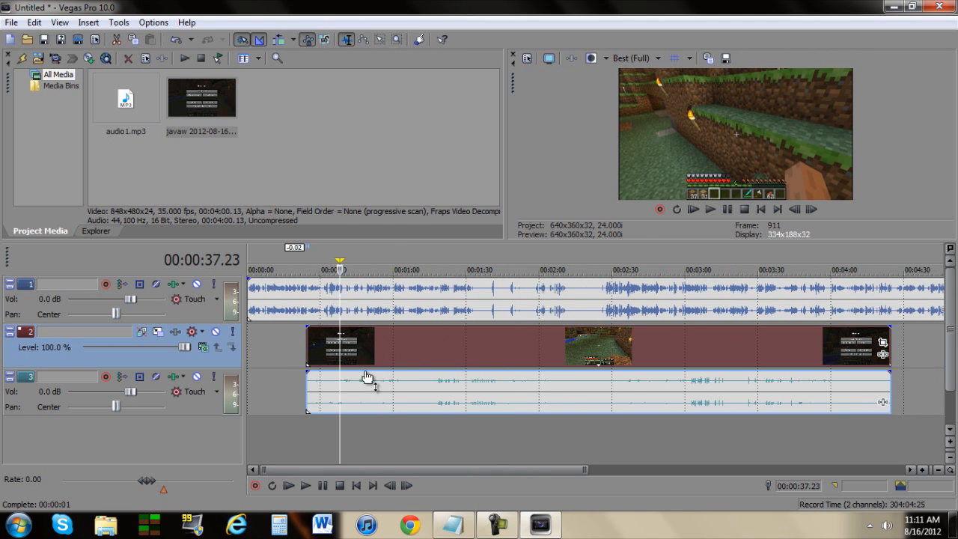
Scrub through the gameplay clip from about 00:00:46 to 00:03:03 to examine where each building stage begins
click(360, 351)
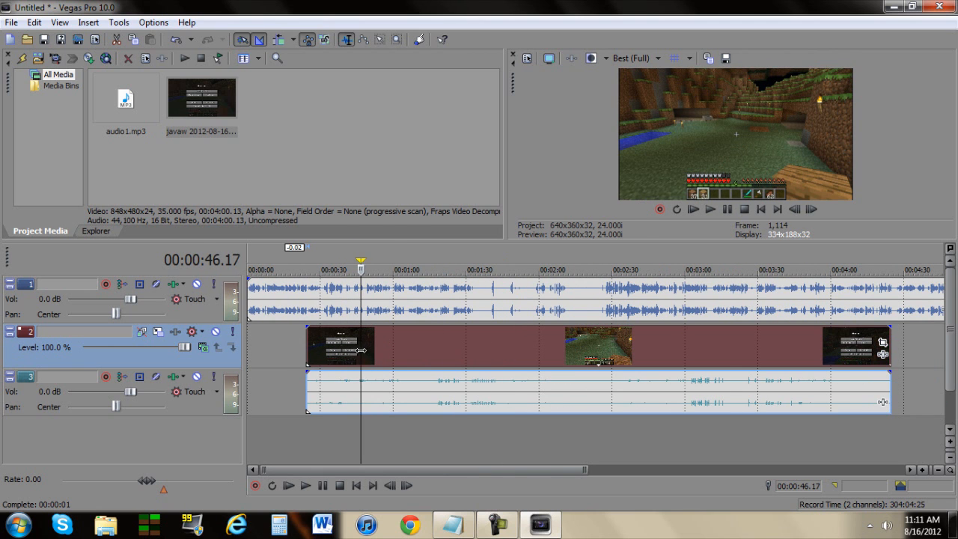
click(382, 351)
click(420, 360)
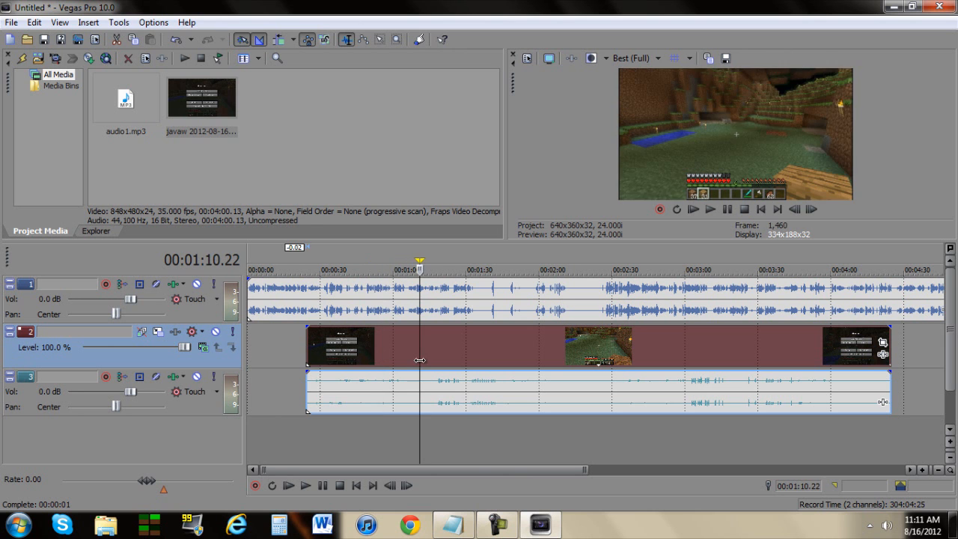
click(439, 361)
click(459, 362)
click(463, 362)
click(469, 363)
click(483, 363)
click(502, 365)
click(503, 365)
click(493, 366)
click(495, 367)
click(498, 367)
click(506, 369)
click(512, 369)
click(517, 372)
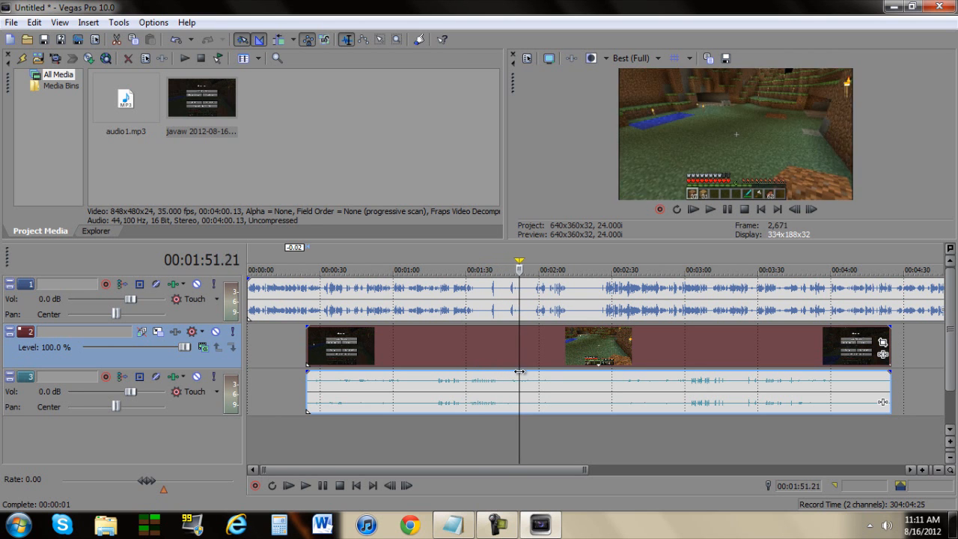
click(523, 373)
click(530, 374)
click(536, 374)
click(543, 375)
click(553, 376)
click(565, 375)
click(576, 376)
click(591, 374)
click(598, 373)
click(604, 374)
click(609, 376)
click(626, 378)
click(642, 380)
click(654, 391)
click(680, 400)
click(689, 402)
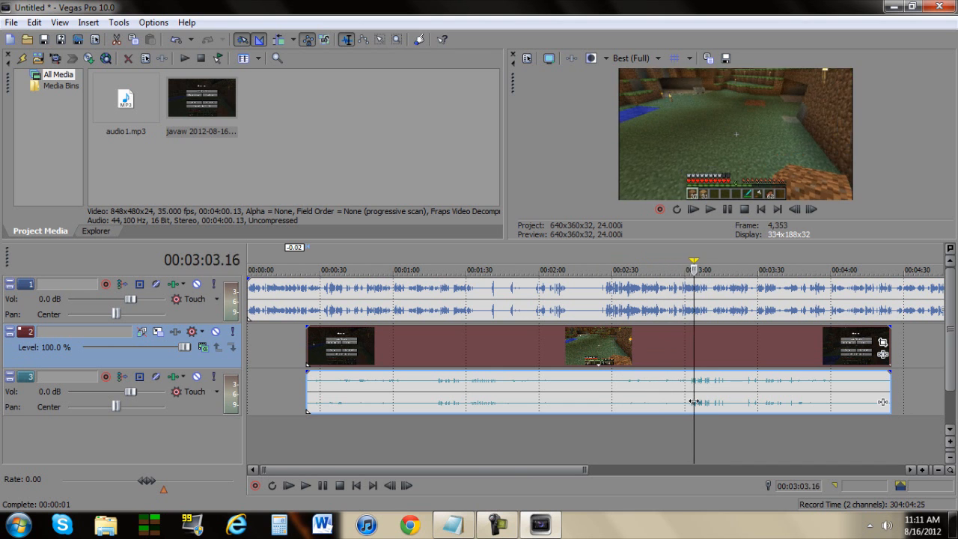
Add a timeline marker named "dirt" at 00:03:04.06, where the dirt section of the gameplay begins
click(707, 405)
click(717, 406)
drag(718, 406, 697, 405)
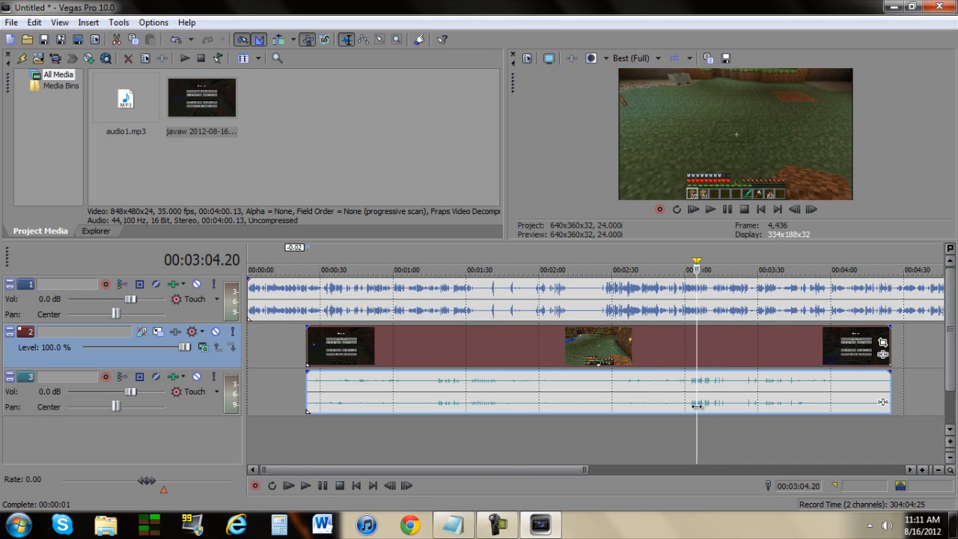
text(mdirt)
key(Return)
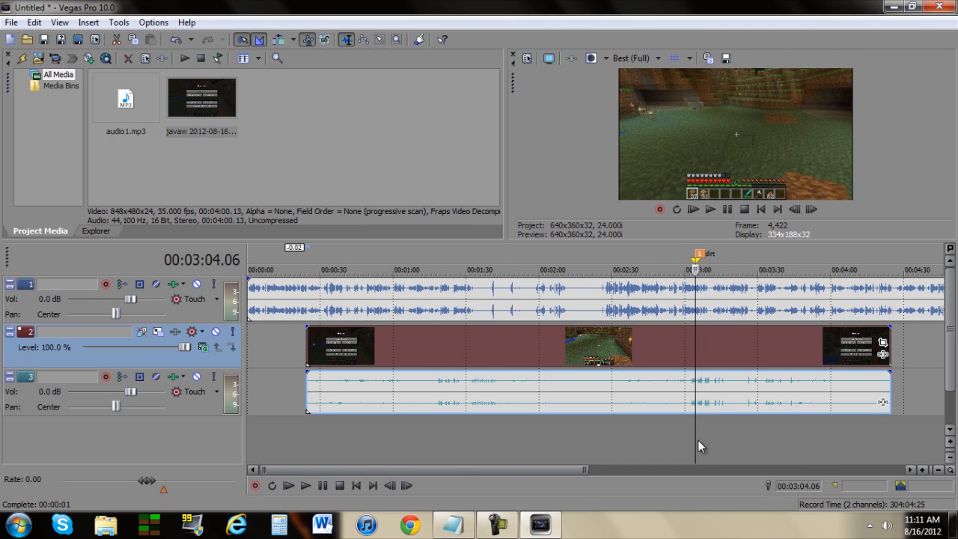
Add a timeline marker named "overlooking" at 00:01:01.03, where the gameplay looks over the building area
drag(700, 448, 396, 431)
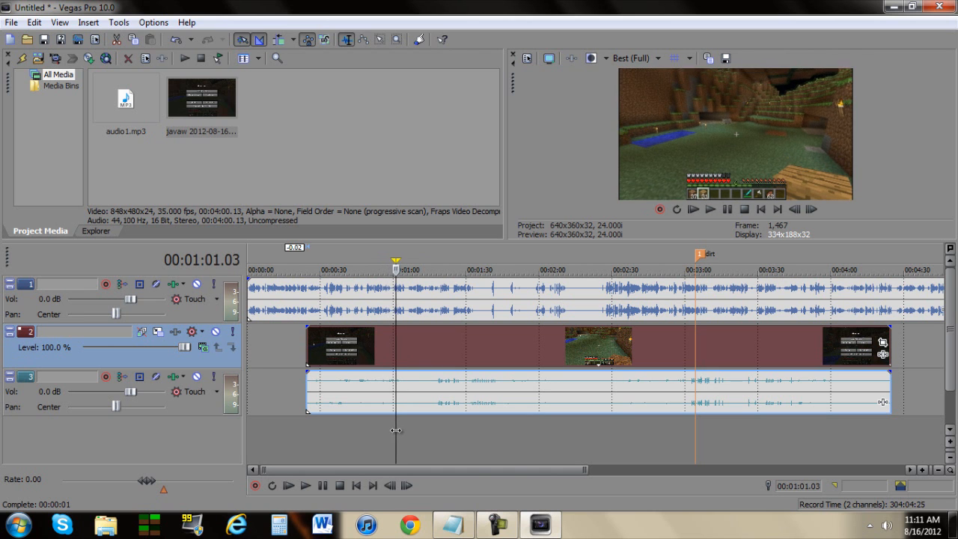
text(moverlooking)
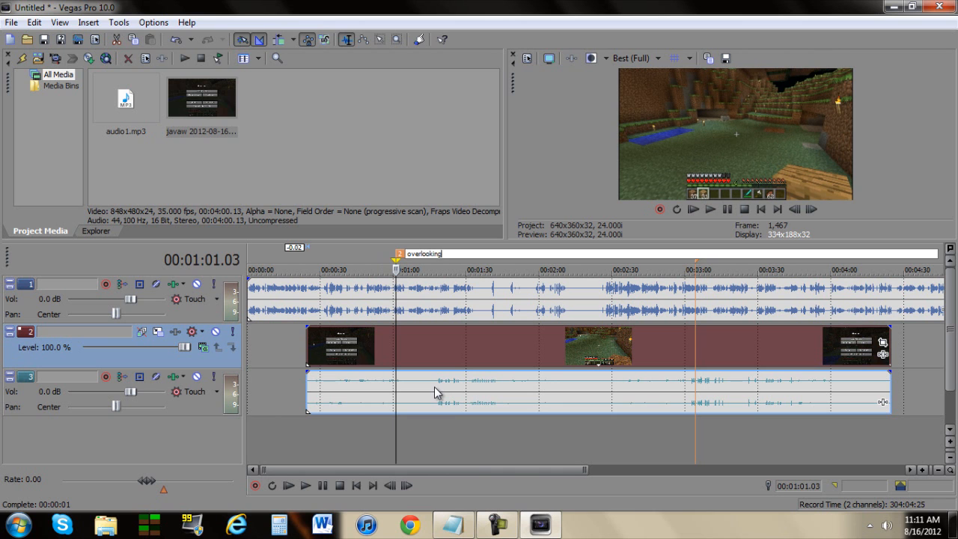
key(Return)
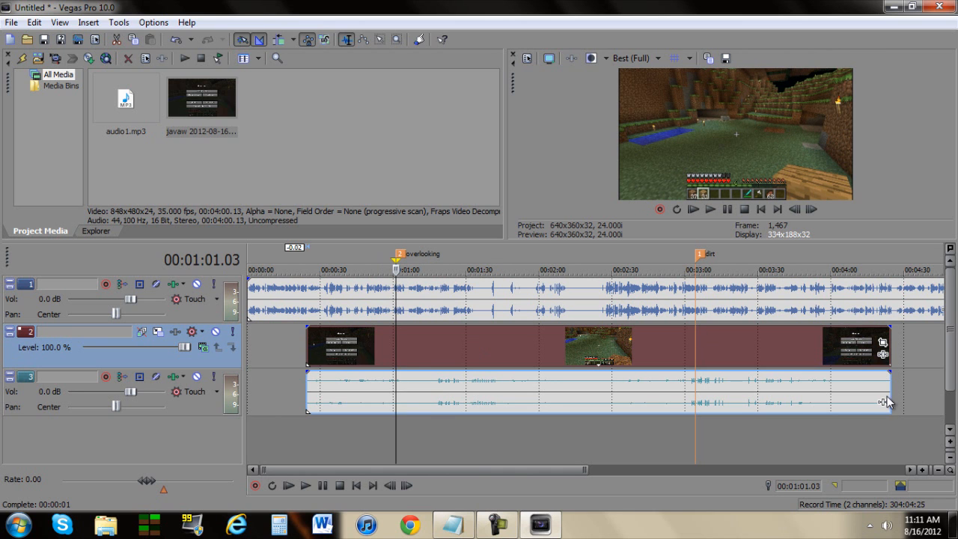
Add a timeline marker named "roof" at 00:03:34.20, where the roof section of the gameplay begins
click(697, 434)
drag(693, 427, 769, 440)
text(mroo)
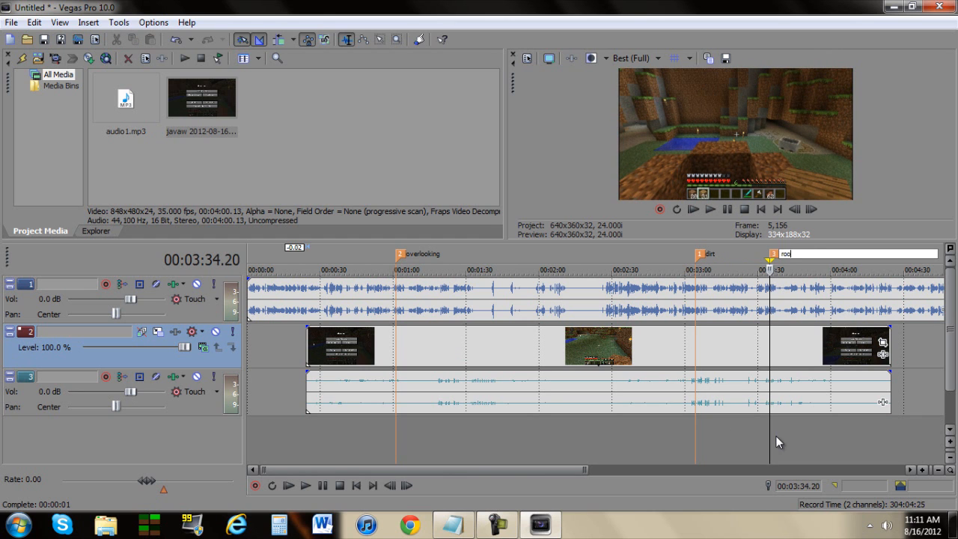
text(f)
key(Return)
Add a timeline marker named "outro" at 00:04:12.21, near the end of the gameplay clip
click(781, 434)
mouse_move(780, 434)
mouse_down()
mouse_move(869, 440)
mouse_move(858, 449)
mouse_up()
text(mout)
text(ro)
key(Return)
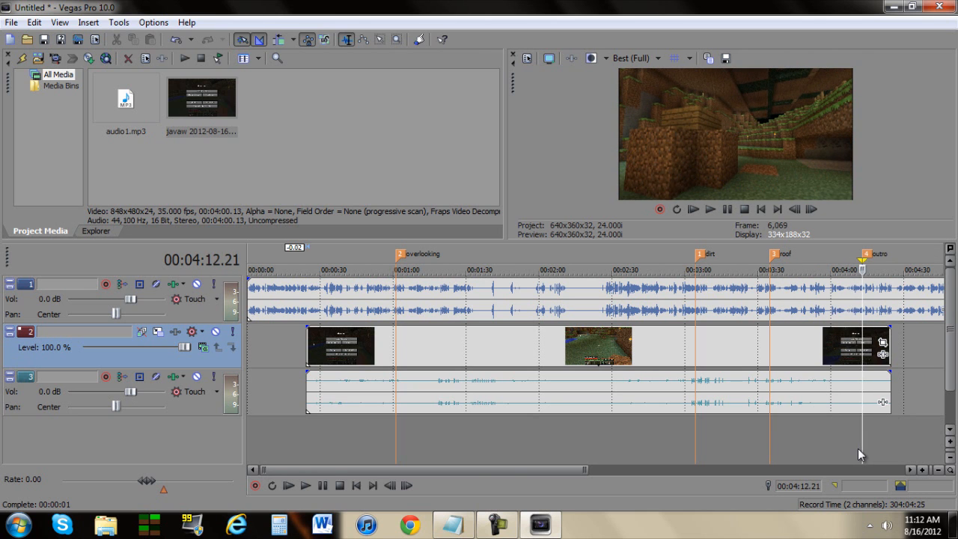
Split all three tracks at 00:01:00.00 and 00:01:05.20 to isolate a short section around the "overlooking" marker
click(402, 348)
scroll(417, 355, up, 3)
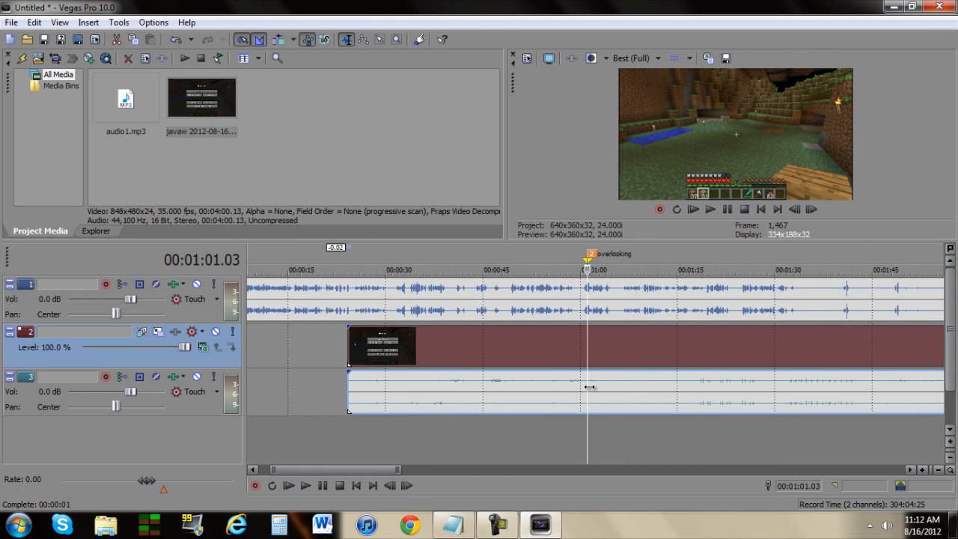
key(space)
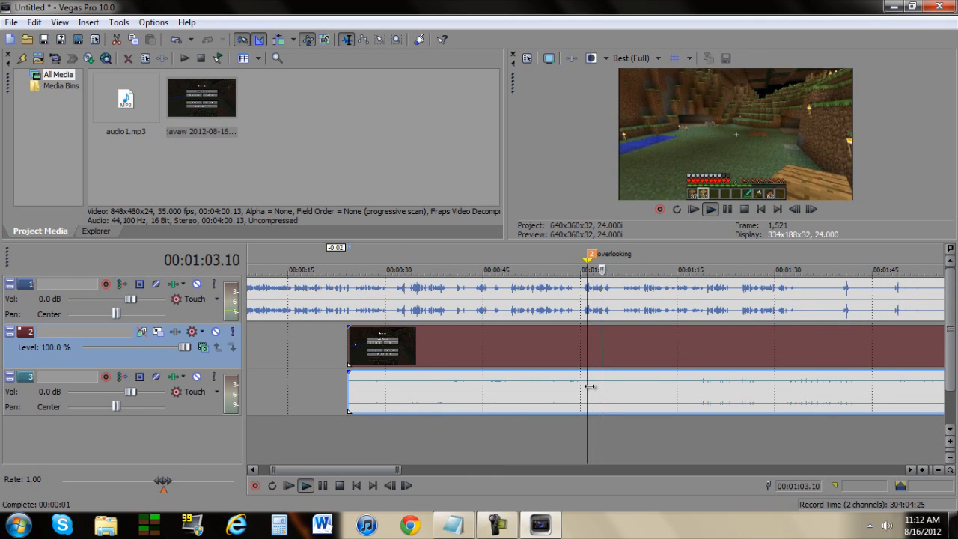
key(Return)
click(590, 389)
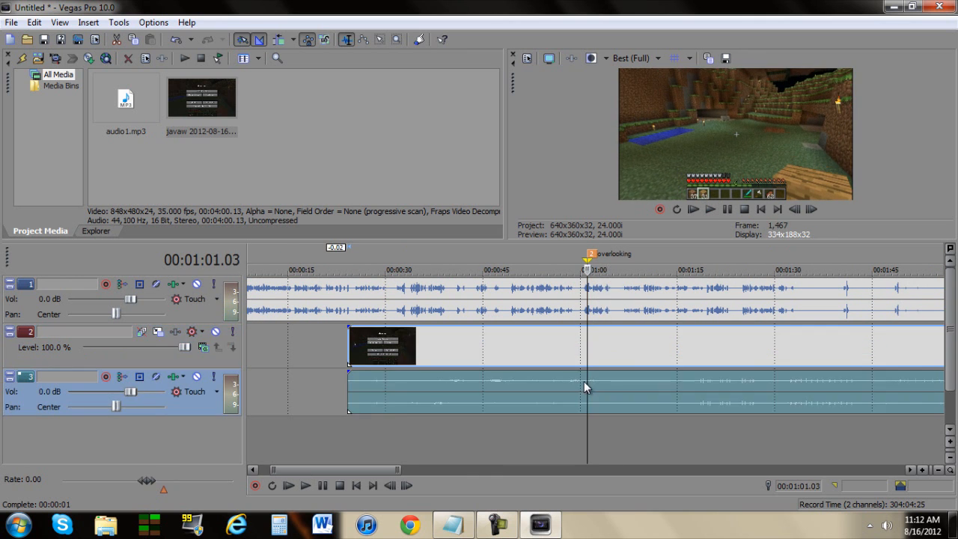
scroll(577, 386, up, 3)
click(567, 379)
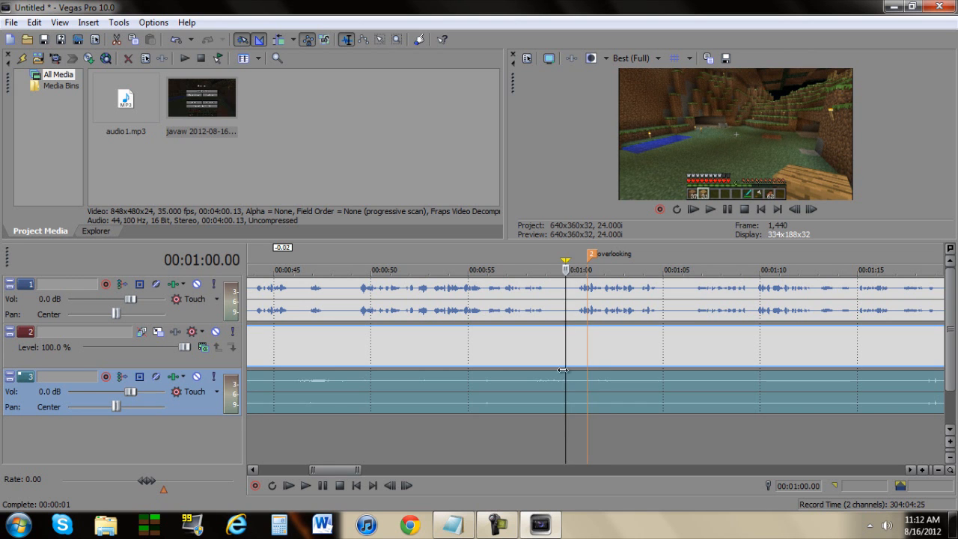
key(s)
click(679, 422)
key(s)
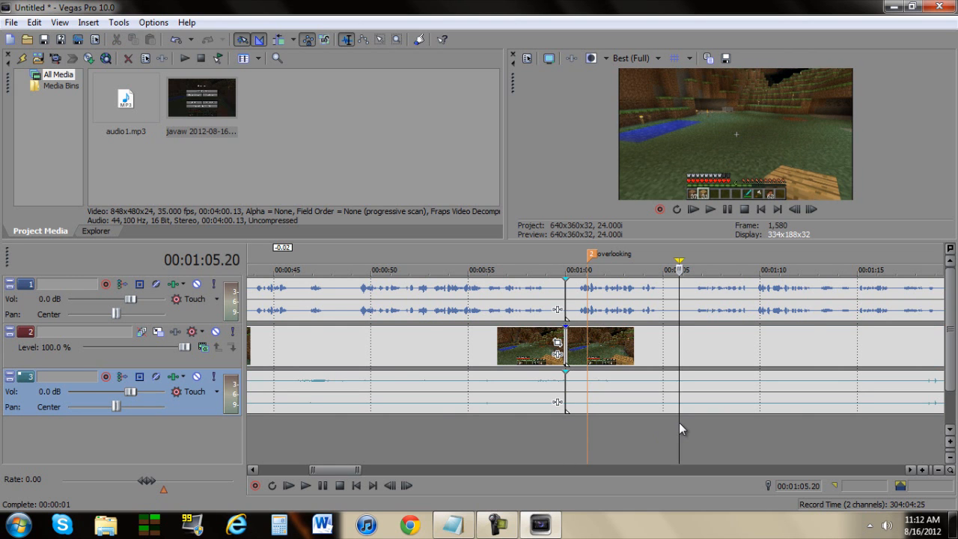
Delete the gameplay footage with its sound and the narration before the "overlooking" section
scroll(661, 434, down, 4)
click(410, 387)
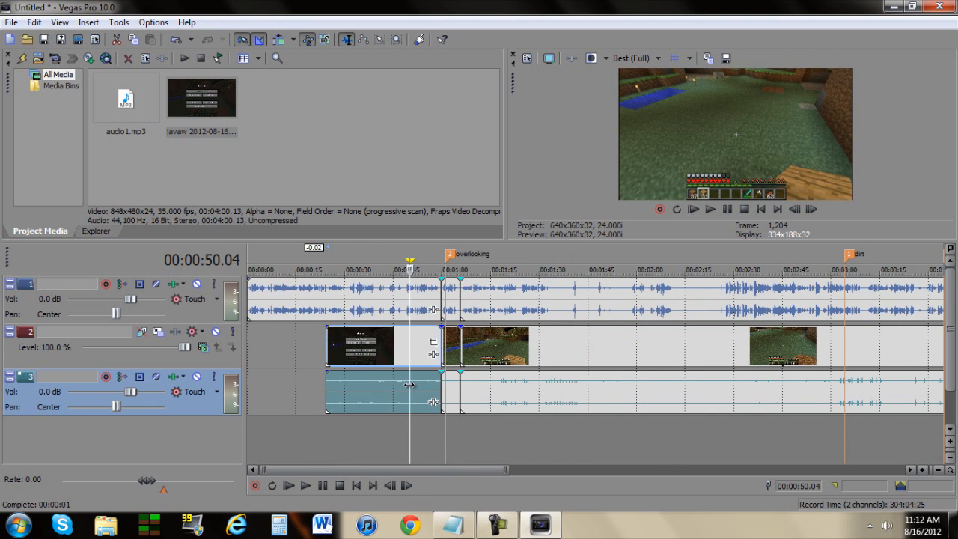
key(Delete)
click(352, 292)
key(Delete)
Play the gameplay around the "dirt" marker and split all three tracks at the marker, 00:03:04.06
click(460, 425)
drag(459, 425, 848, 433)
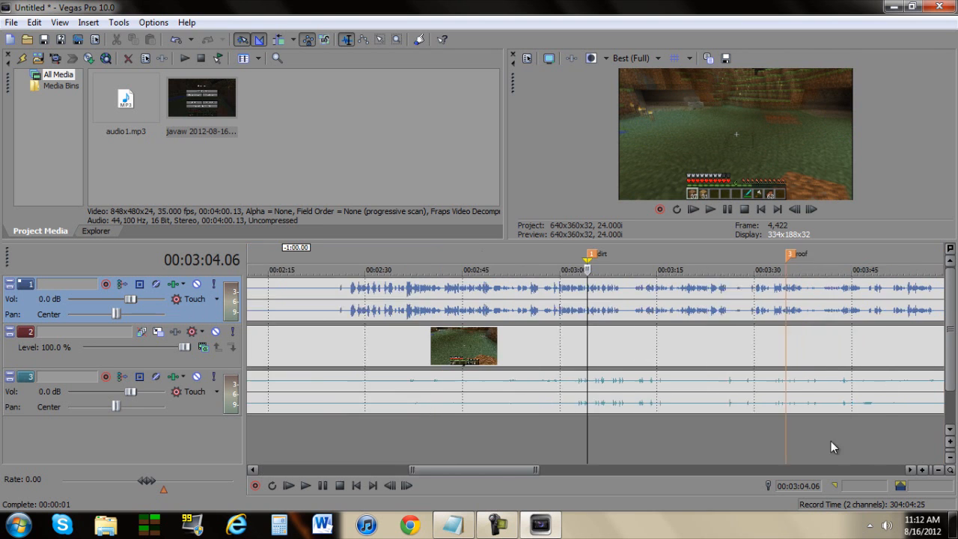
scroll(613, 428, up, 2)
drag(584, 423, 557, 431)
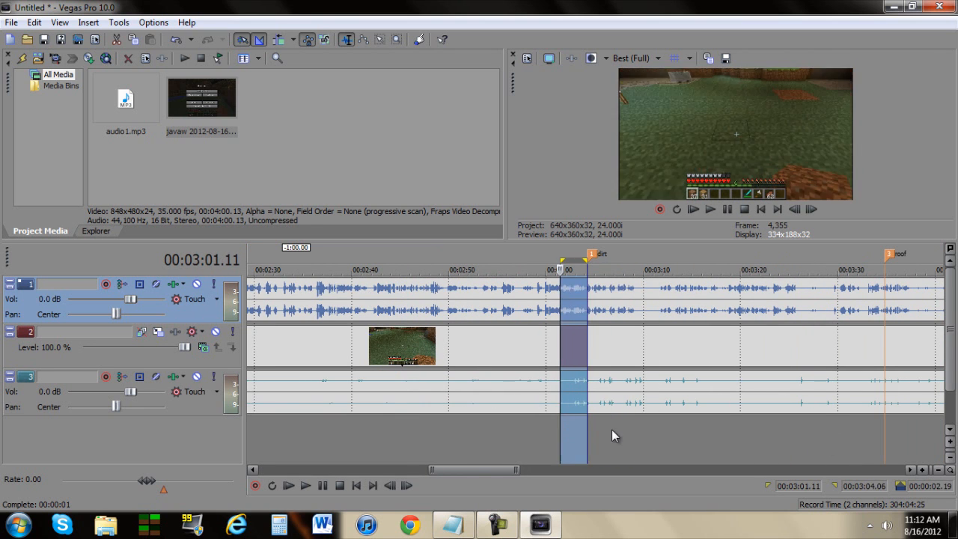
click(615, 429)
key(space)
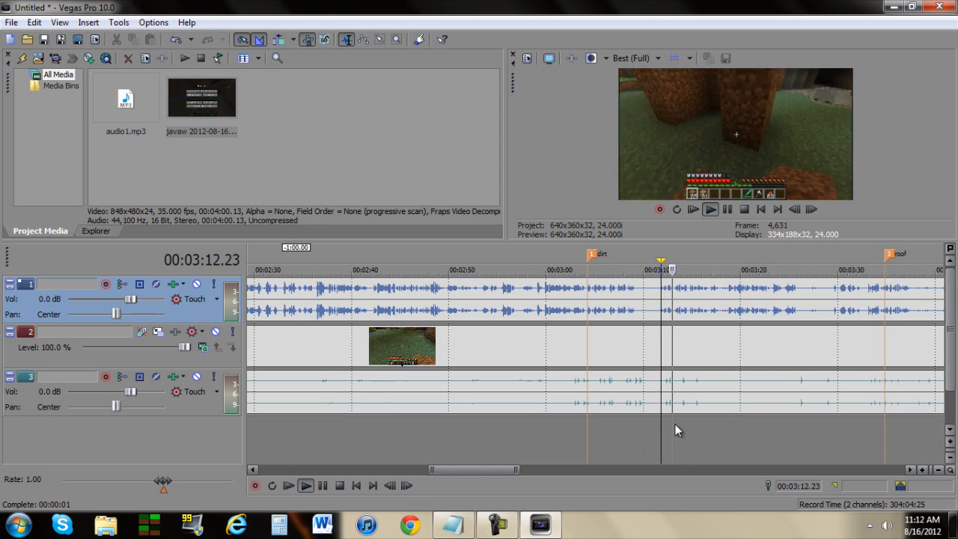
click(609, 420)
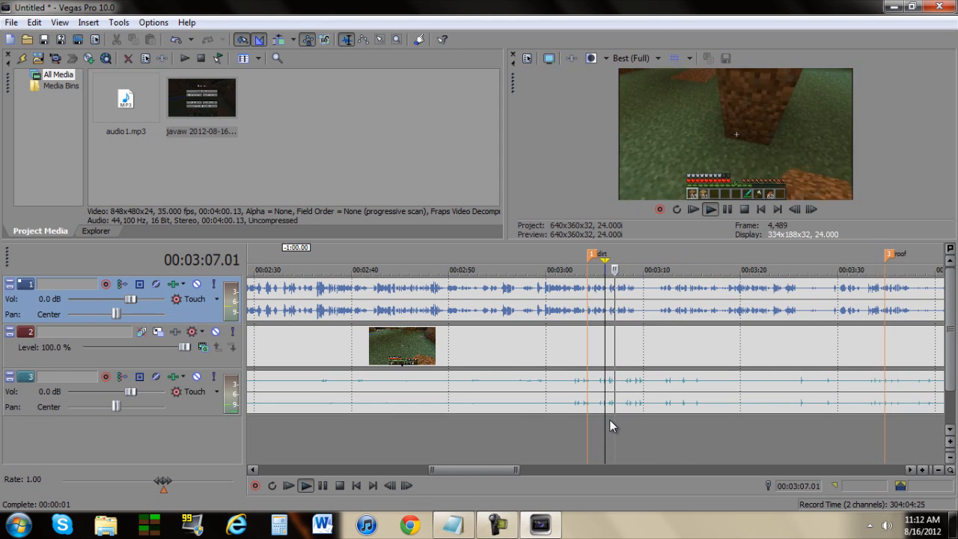
key(Return)
click(587, 422)
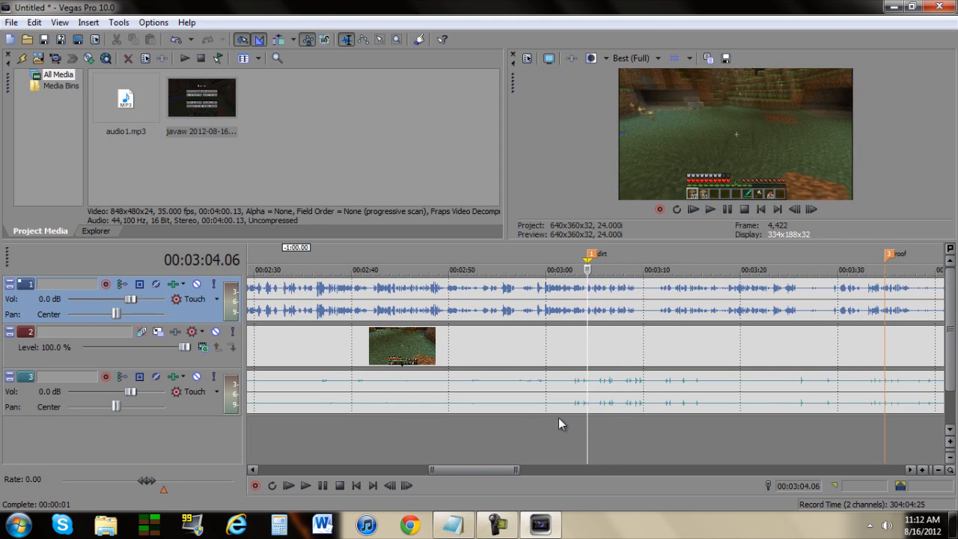
click(556, 418)
key(space)
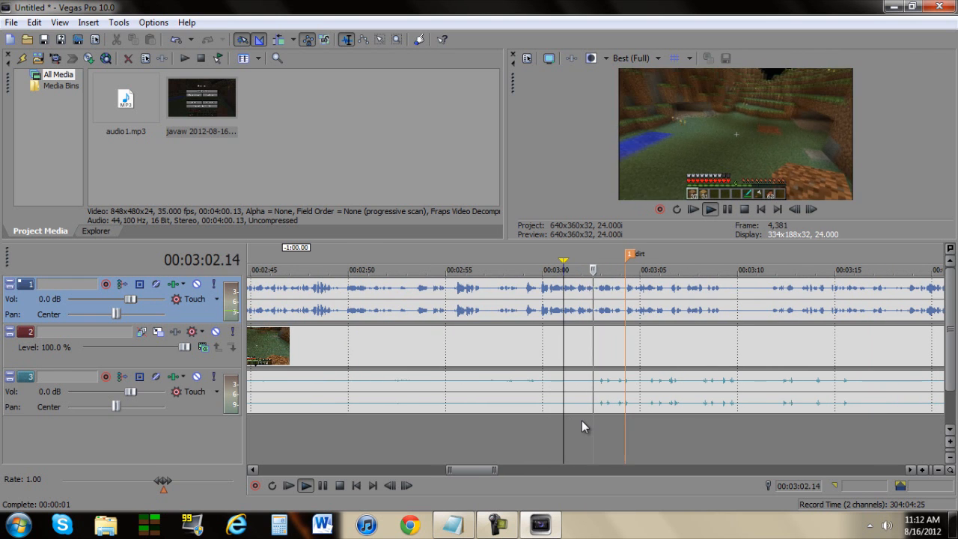
scroll(613, 419, up, 3)
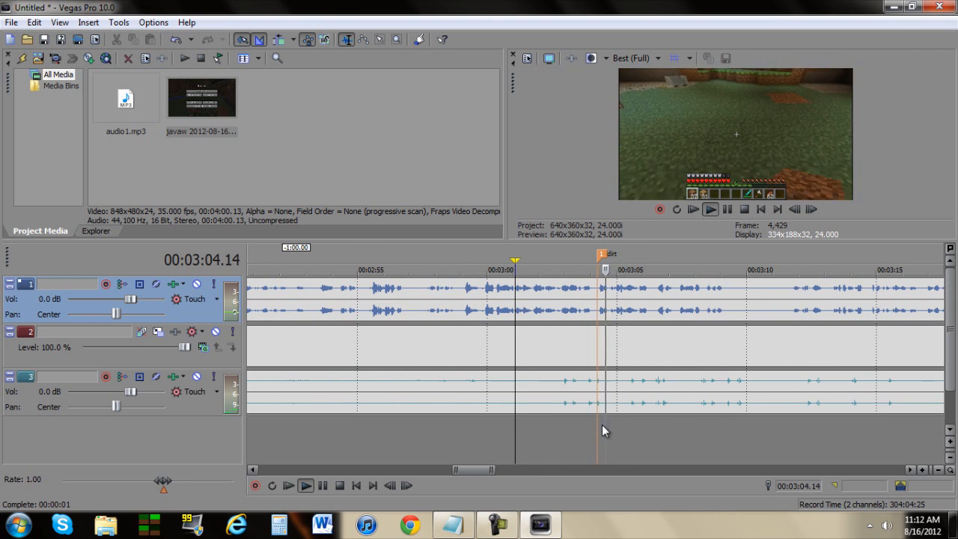
click(595, 427)
key(s)
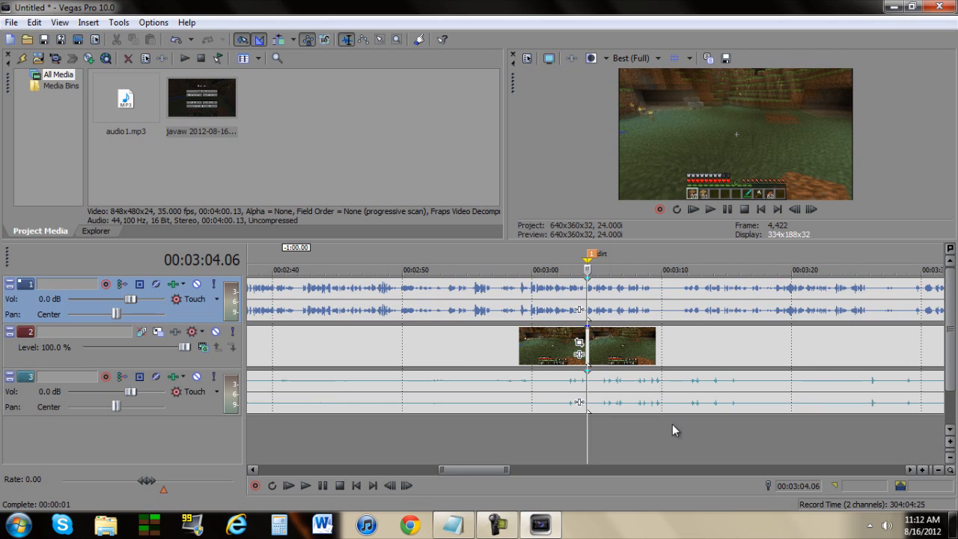
Split all three tracks at 00:03:09.09 to end the short dirt section, and play across the cut
click(665, 418)
scroll(555, 424, up, 2)
click(553, 428)
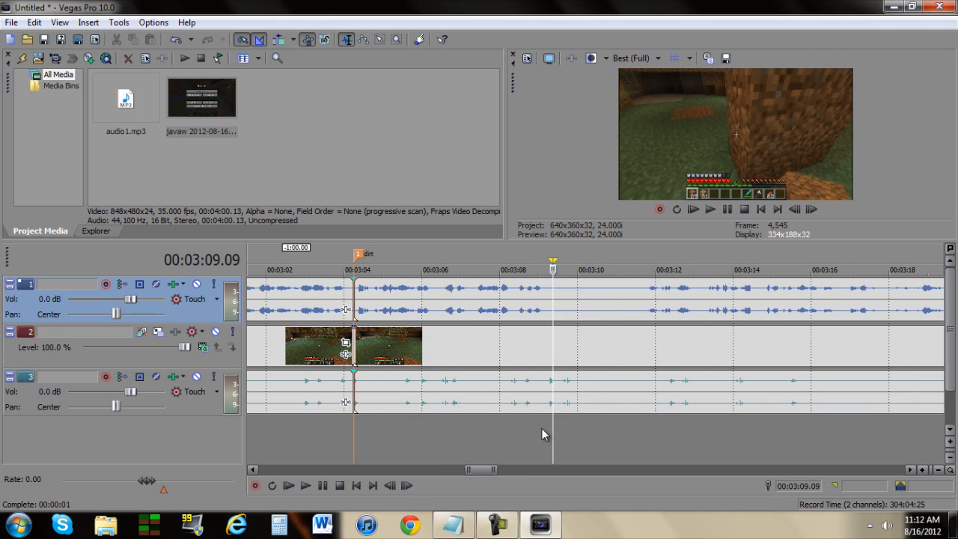
key(s)
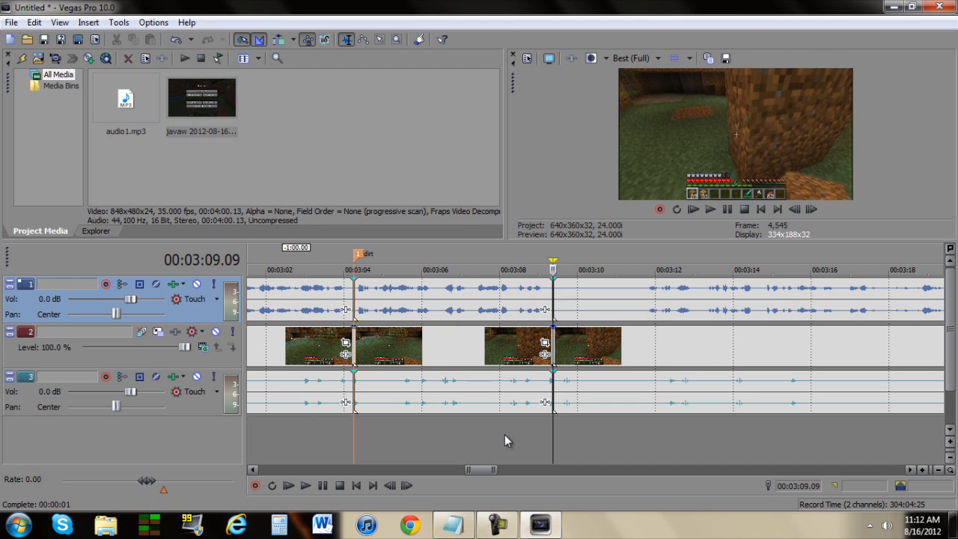
click(504, 438)
click(479, 351)
key(space)
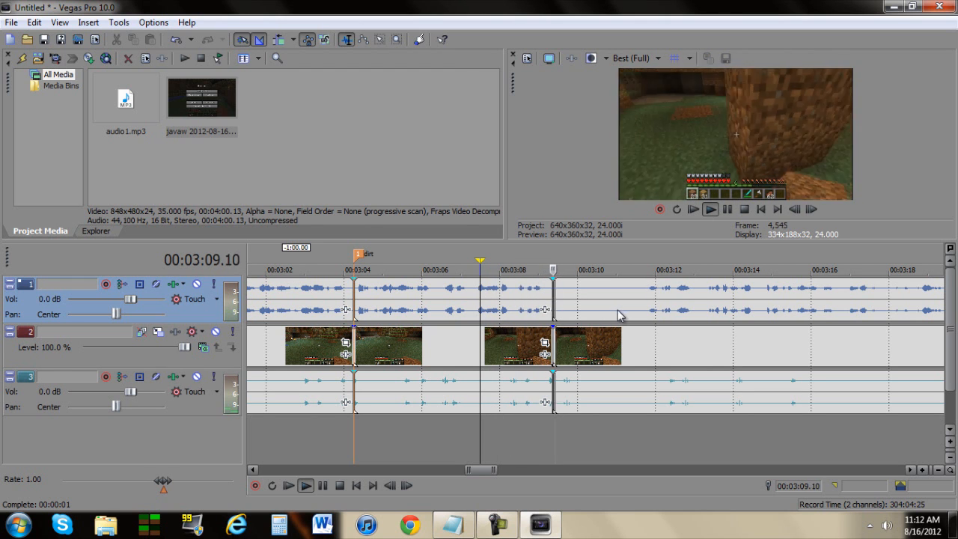
scroll(618, 389, down, 3)
key(Return)
Delete the narration and the gameplay footage between the "overlooking" and "dirt" sections
scroll(516, 369, down, 3)
click(456, 303)
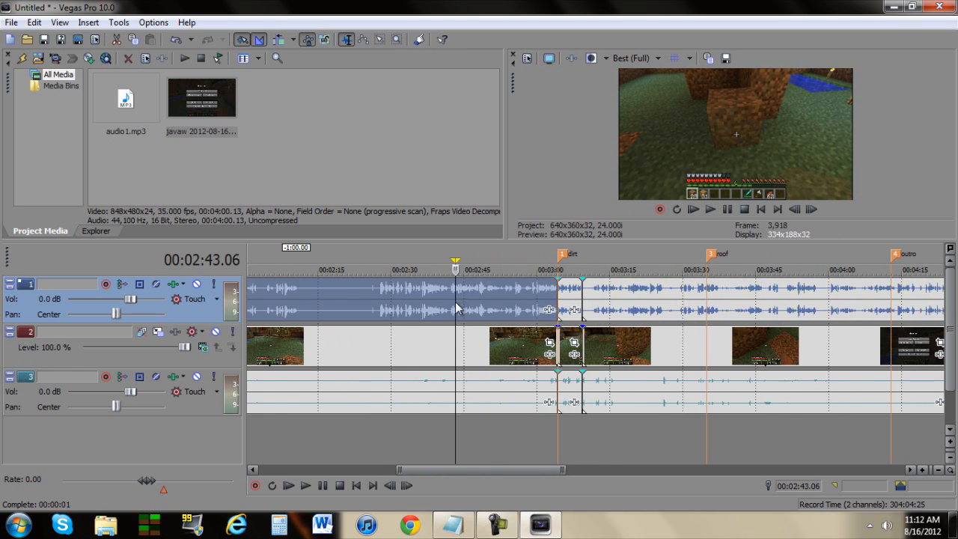
scroll(464, 313, down, 2)
key(Delete)
click(498, 386)
key(Delete)
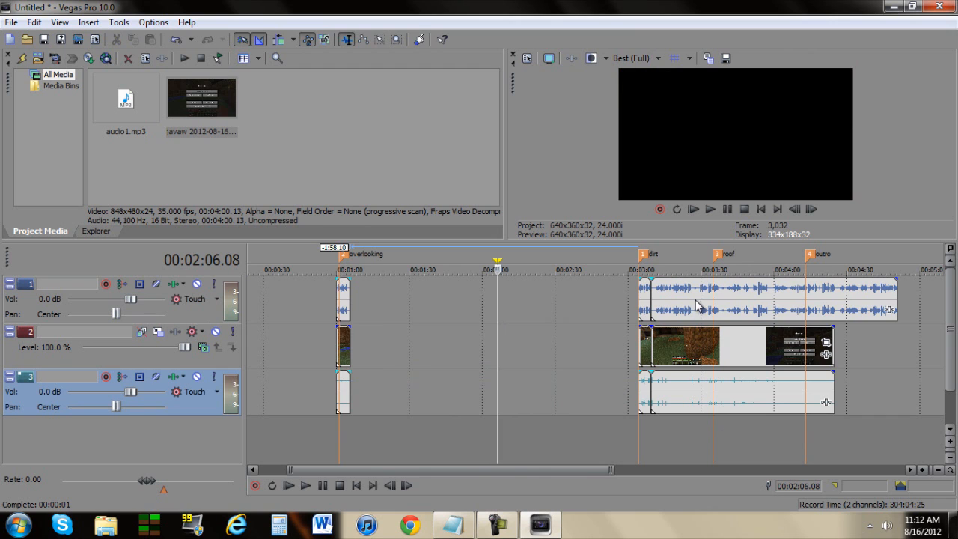
scroll(577, 334, down, 3)
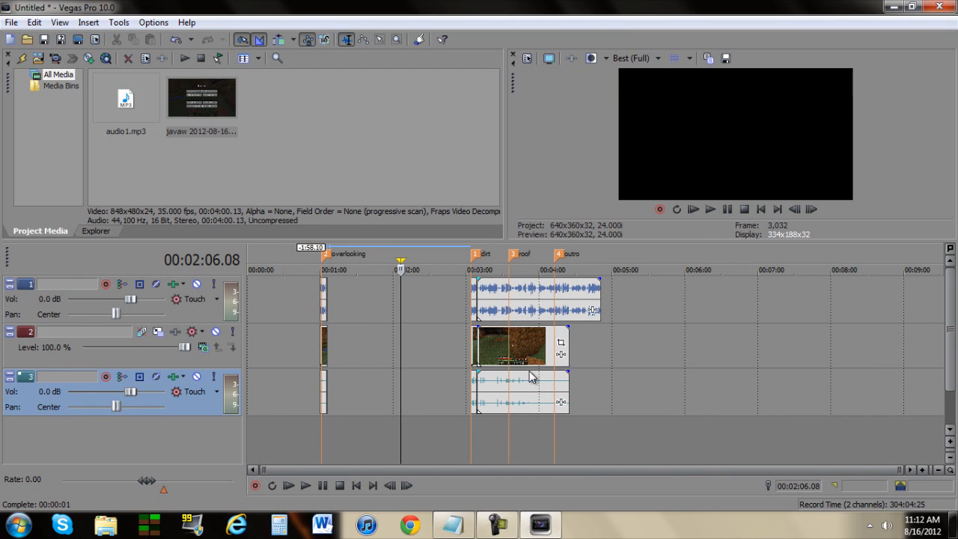
click(481, 432)
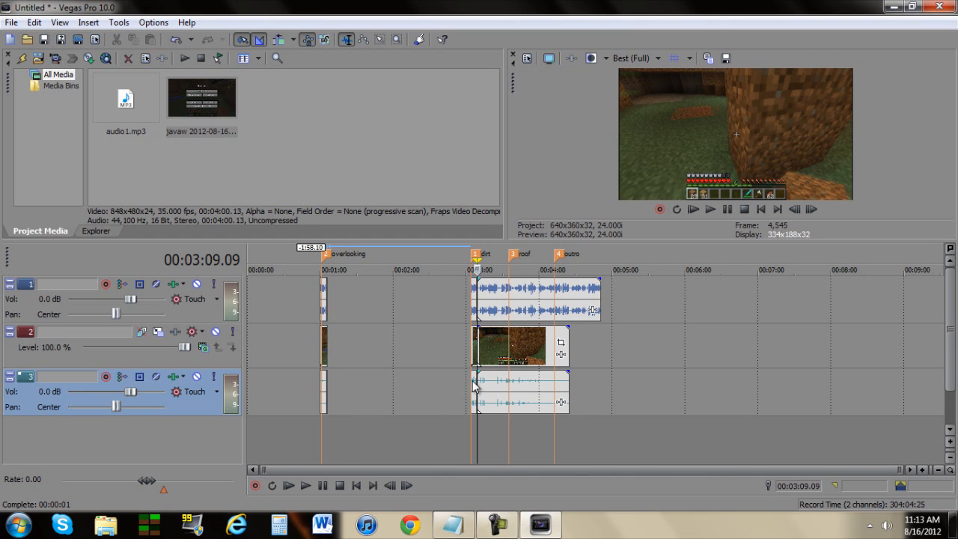
scroll(540, 412, up, 1)
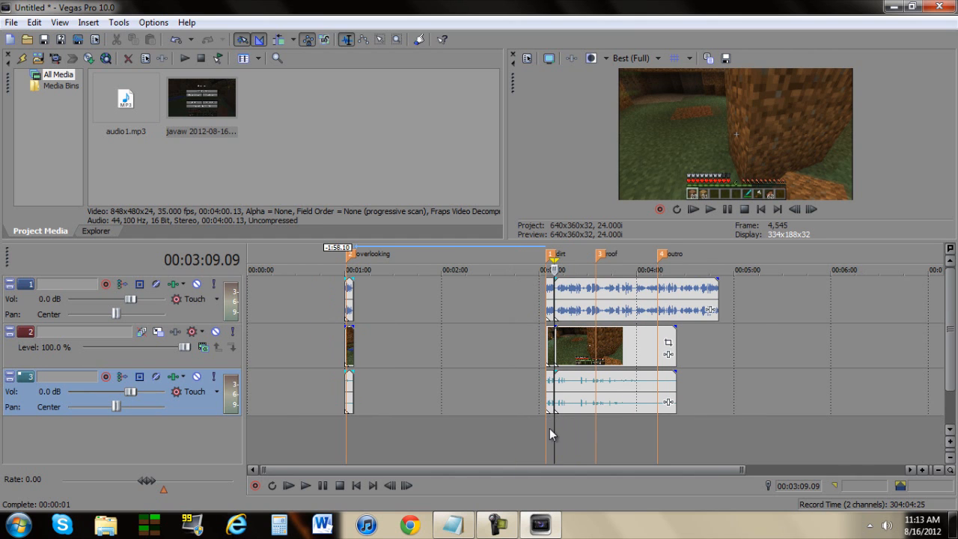
scroll(550, 432, up, 2)
scroll(587, 431, up, 1)
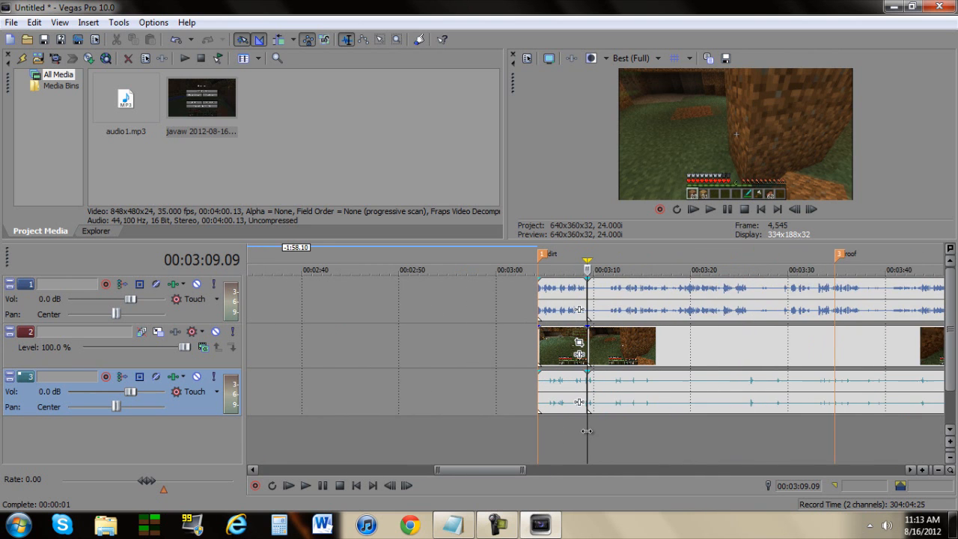
scroll(594, 432, down, 1)
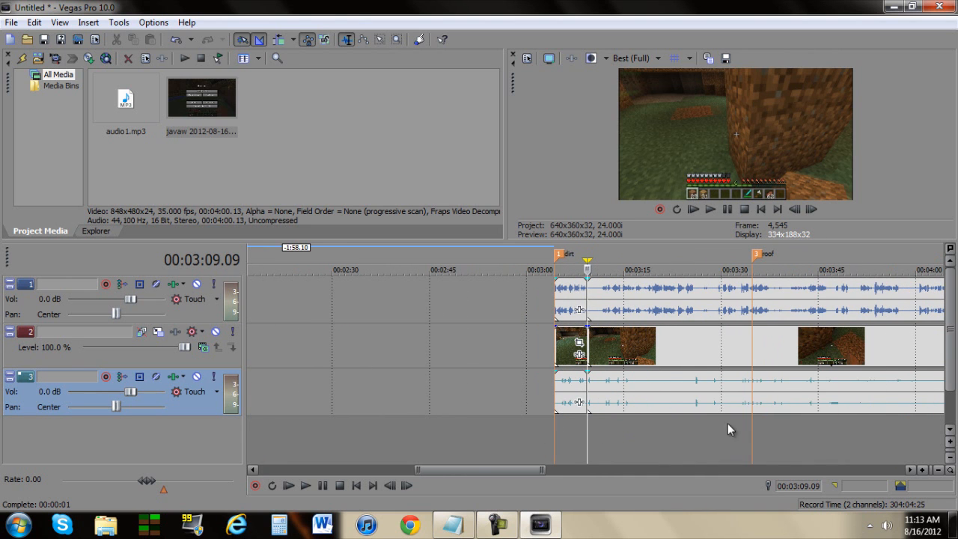
Play around the "roof" marker and split all tracks about two seconds before and three seconds after it
click(754, 421)
scroll(728, 420, up, 2)
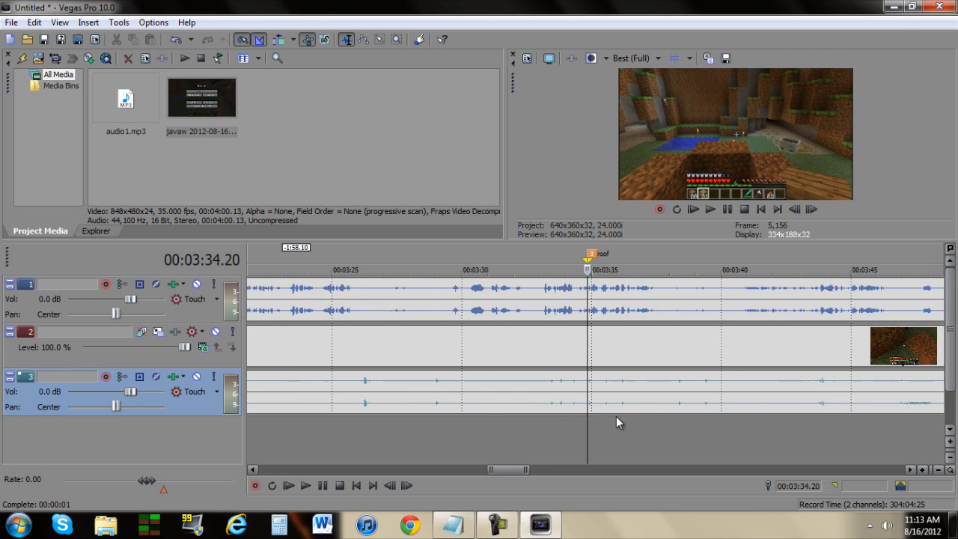
key(space)
scroll(620, 416, up, 2)
click(542, 417)
key(space)
click(497, 406)
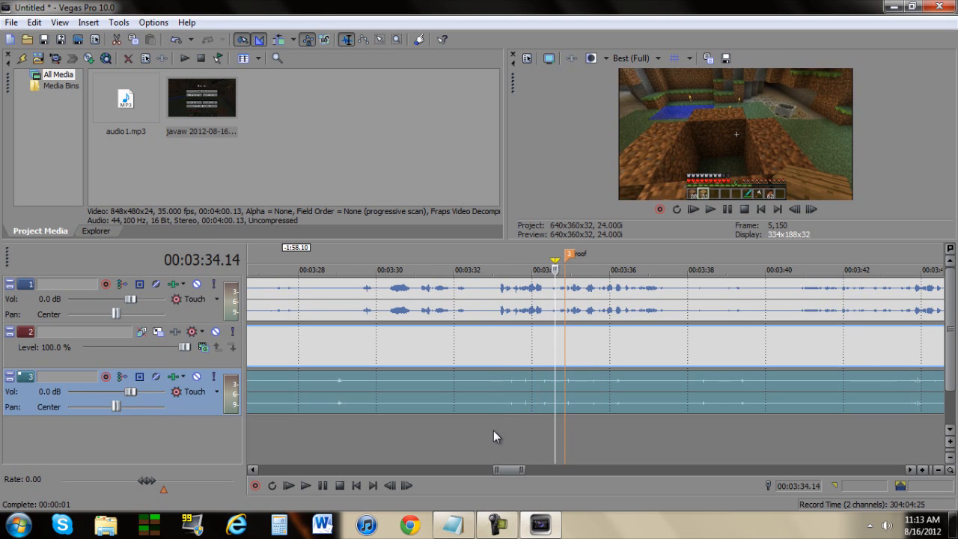
click(493, 431)
key(s)
click(686, 427)
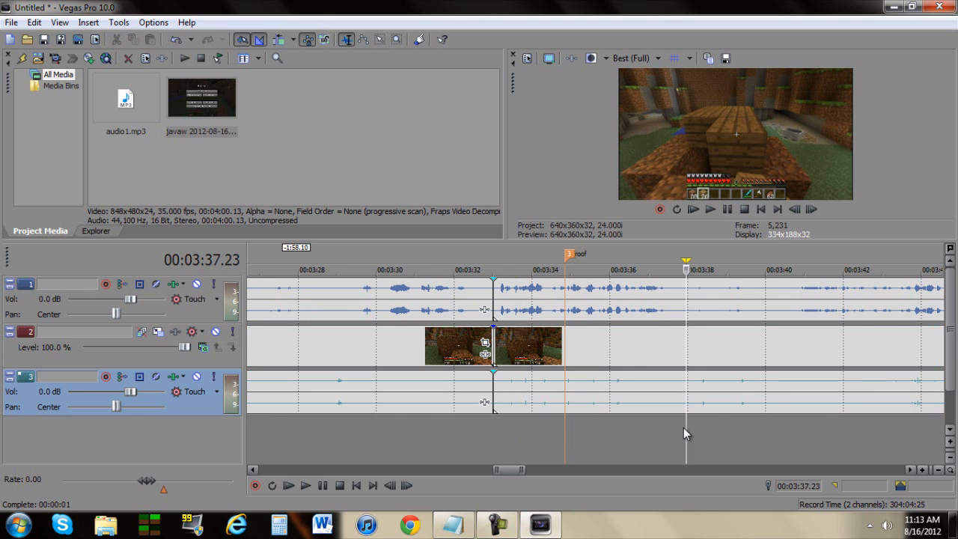
click(673, 425)
scroll(648, 423, down, 3)
Delete the gameplay footage and narration between the dirt section and the roof section
click(411, 351)
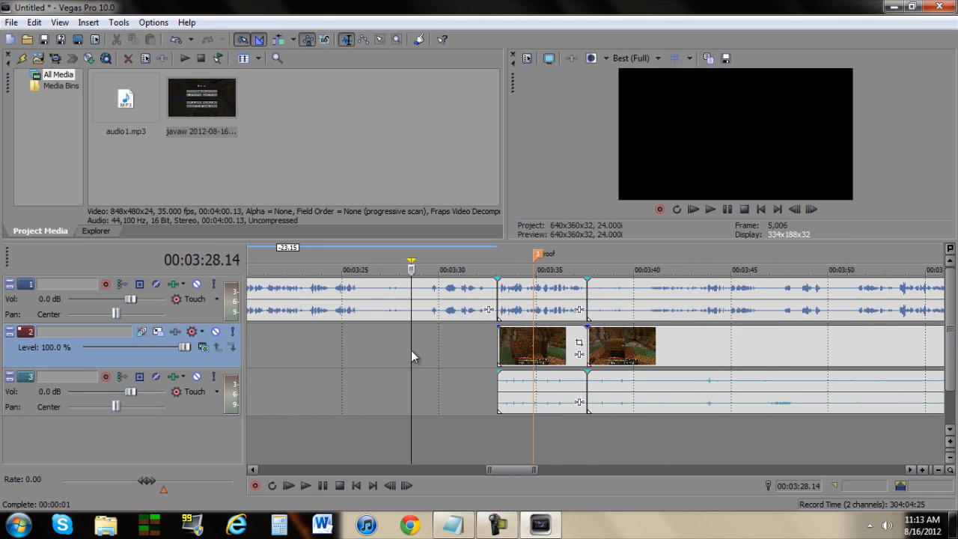
click(385, 289)
key(Delete)
Split all three tracks at 00:04:10.18, shortly before the "outro" marker
scroll(407, 322, down, 4)
click(804, 434)
scroll(804, 436, up, 5)
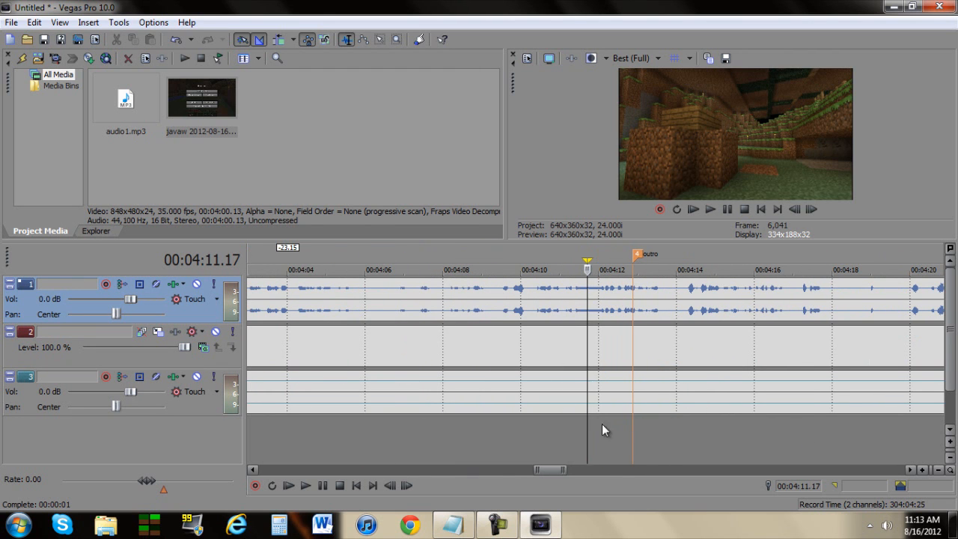
drag(589, 424, 551, 428)
key(s)
scroll(445, 380, down, 5)
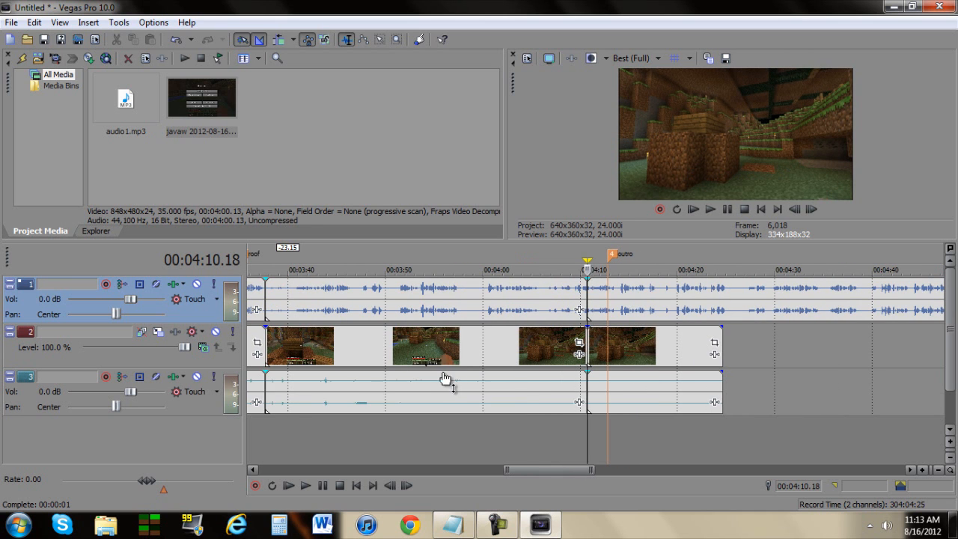
Delete the gameplay footage and narration between the roof section and the cut before the "outro" marker
click(448, 388)
key(Delete)
click(414, 300)
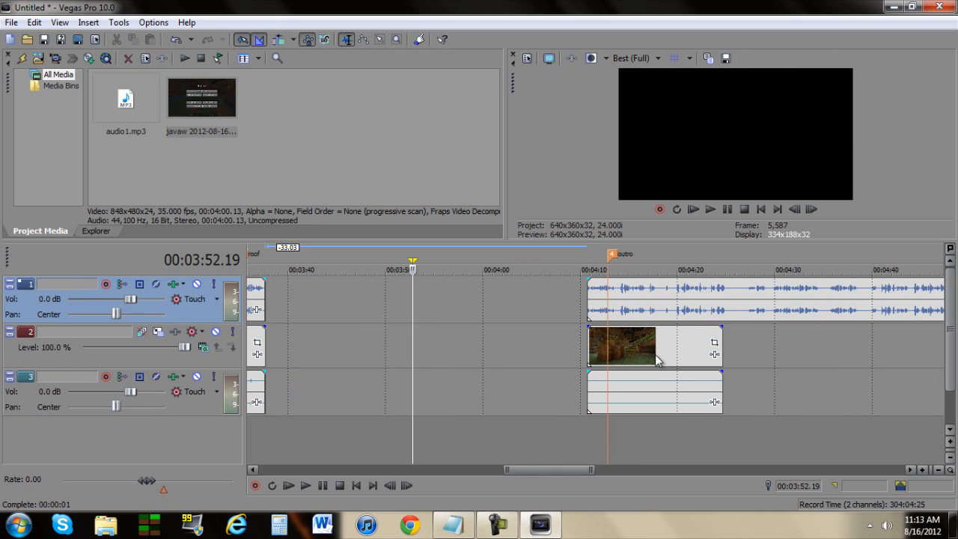
Play from the "outro" marker and split all three tracks at 00:04:13.21 and 00:04:18.13
click(626, 423)
mouse_move(626, 424)
mouse_down()
mouse_move(659, 424)
mouse_move(612, 424)
mouse_up()
key(space)
scroll(641, 423, up, 2)
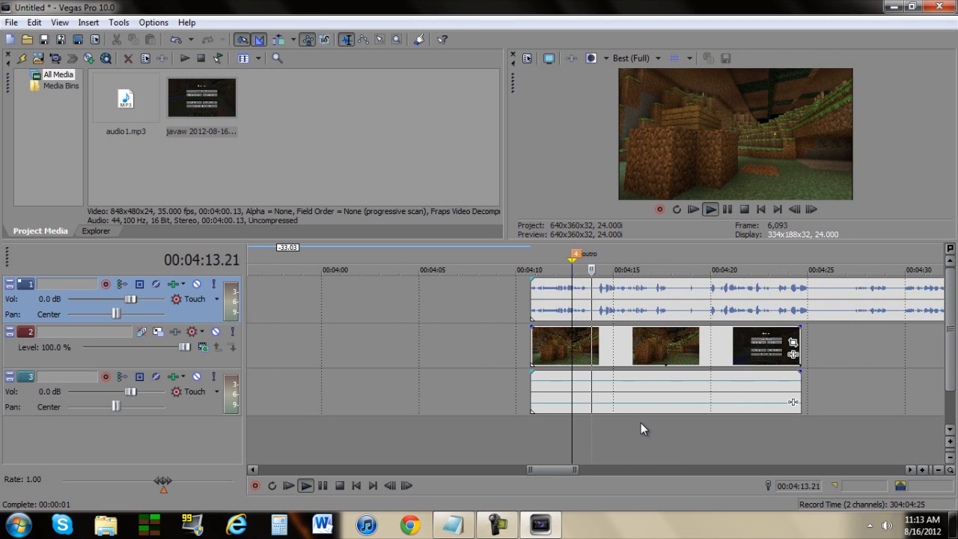
key(space)
click(592, 423)
key(s)
click(682, 430)
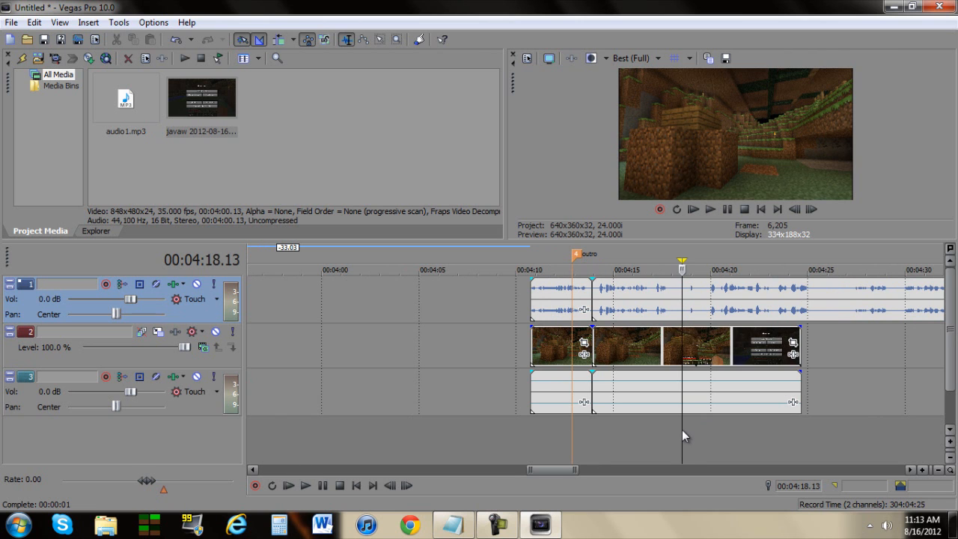
key(s)
Delete the short gameplay and narration pieces before the 00:04:13.21 cut
click(544, 386)
key(Delete)
click(542, 299)
key(Delete)
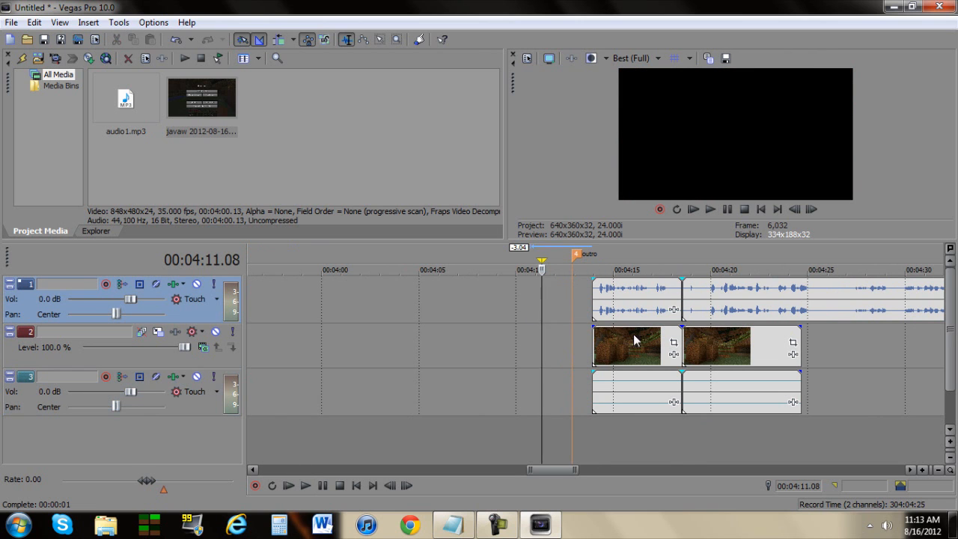
Play past the 00:04:18.13 cut, and delete the remaining gameplay footage and narration after it
click(686, 438)
key(space)
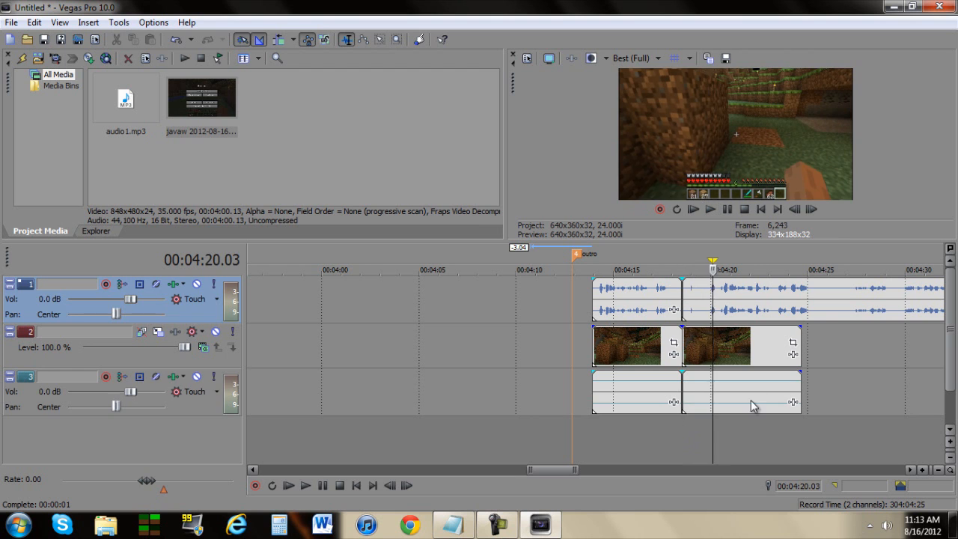
click(751, 401)
key(Delete)
click(696, 292)
key(Delete)
scroll(610, 311, down, 5)
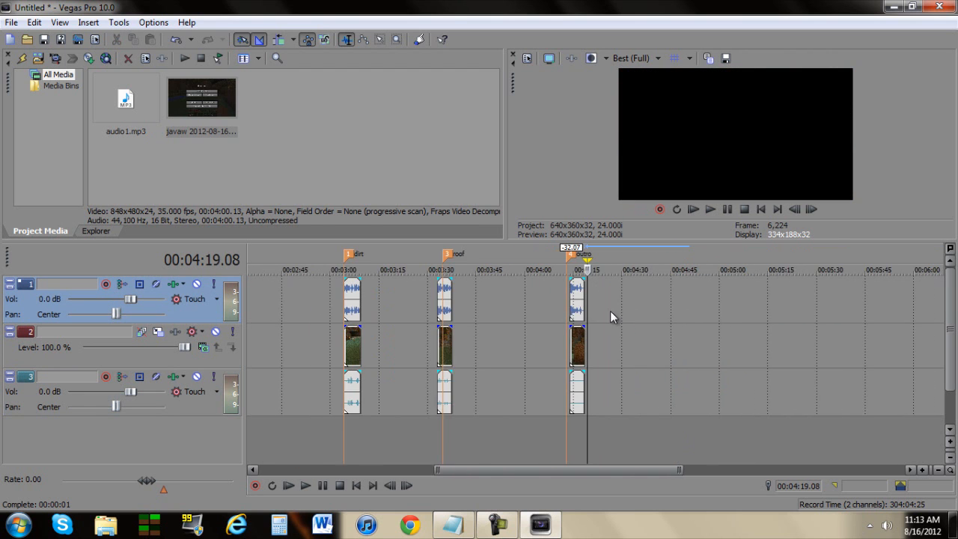
scroll(444, 318, down, 3)
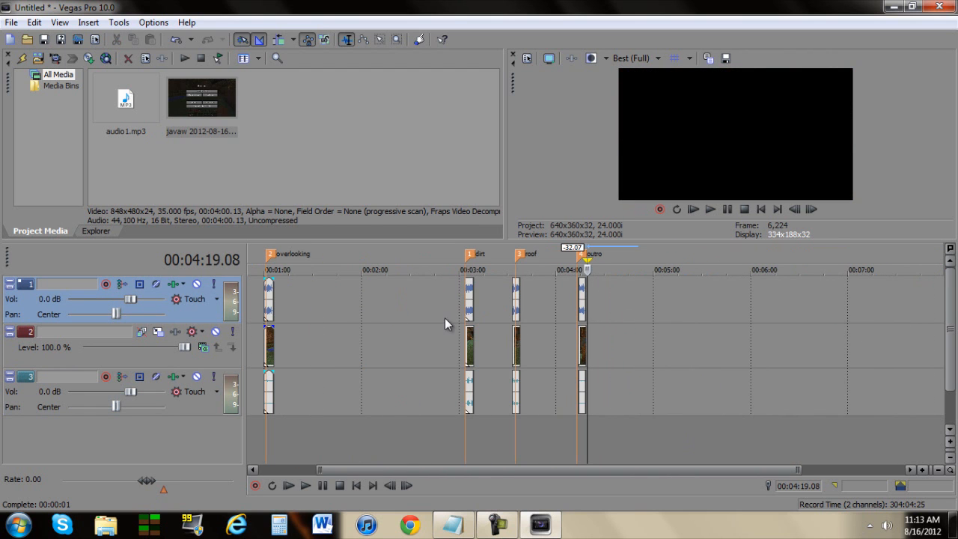
Check the dhscript.txt narration script and try to move the "overlooking" section's narration earlier on the timeline
click(453, 524)
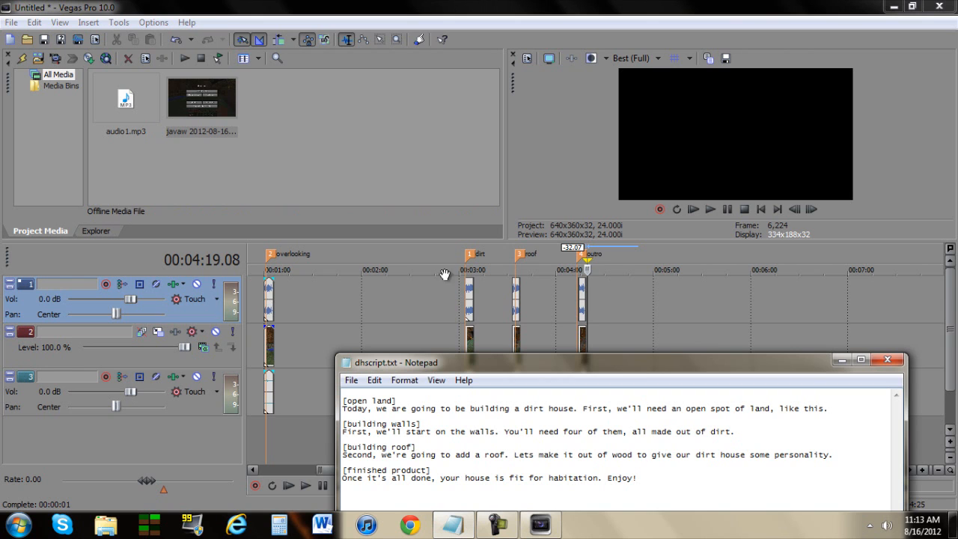
click(304, 319)
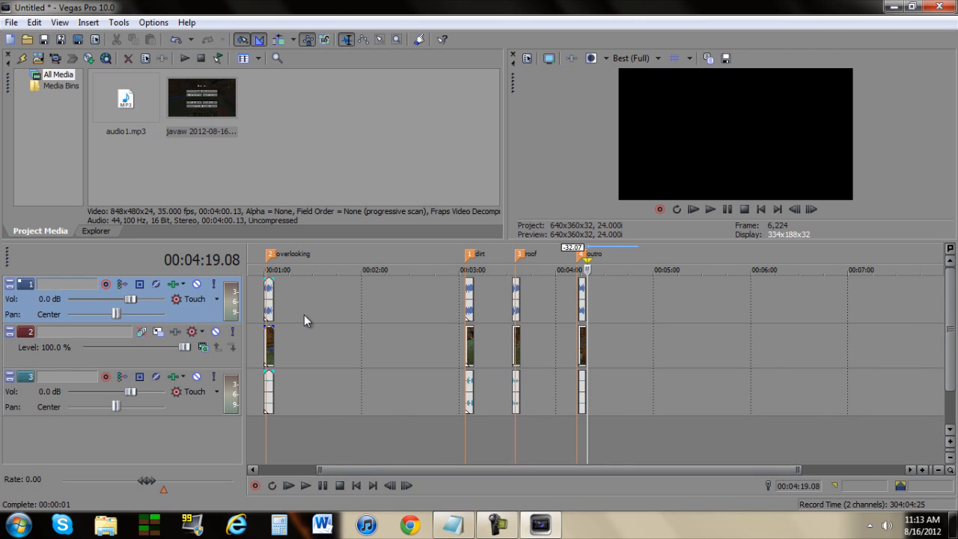
drag(271, 301, 180, 315)
key(ctrl+z)
scroll(397, 373, up, 2)
scroll(418, 383, down, 2)
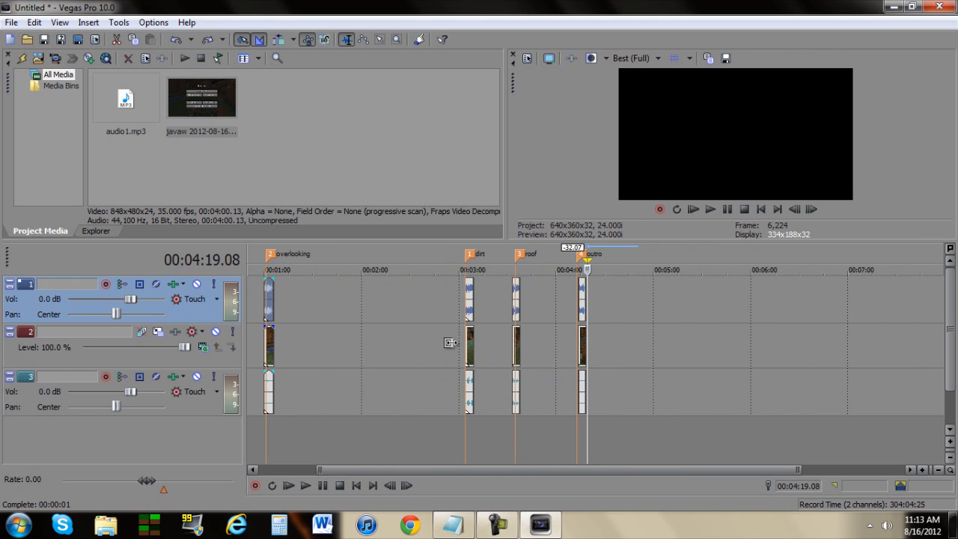
click(272, 347)
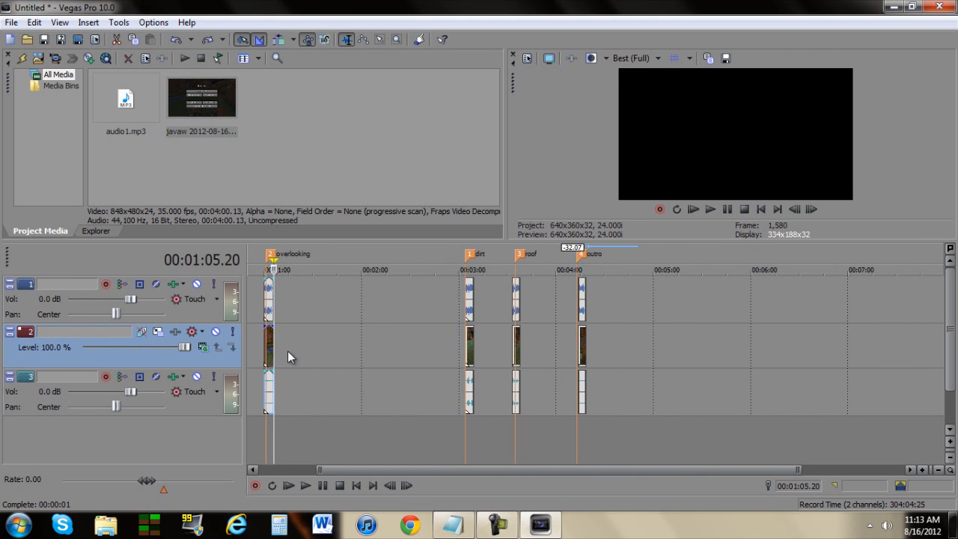
scroll(420, 371, up, 3)
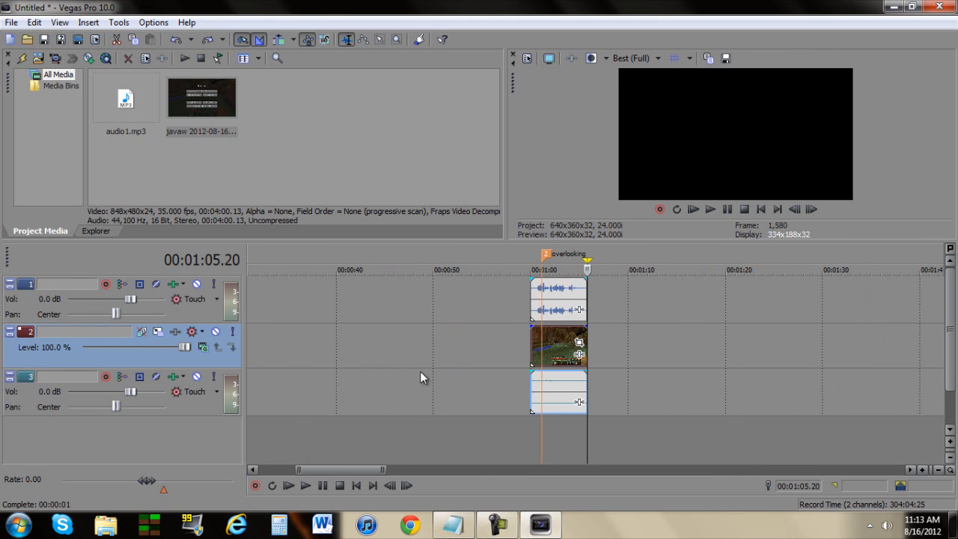
click(558, 299)
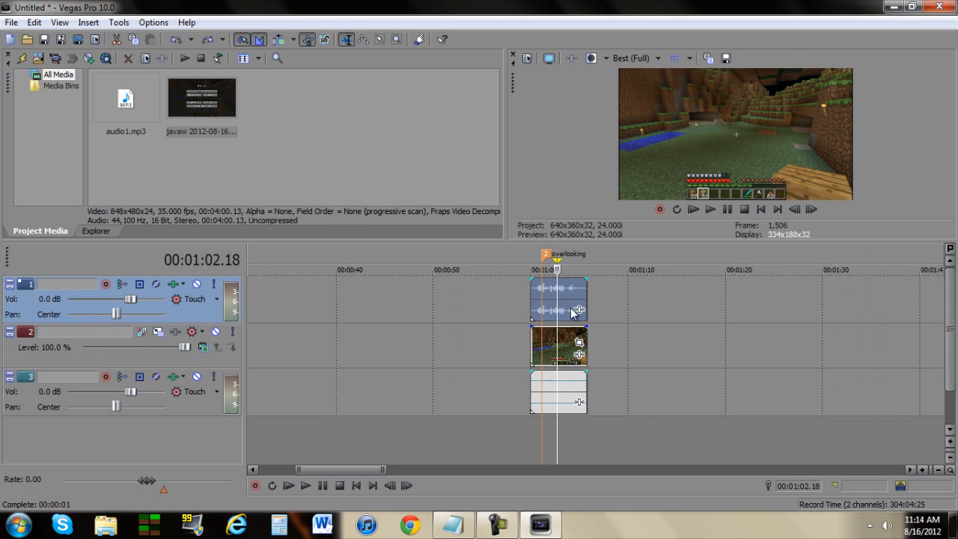
drag(573, 292, 367, 288)
key(ctrl+z)
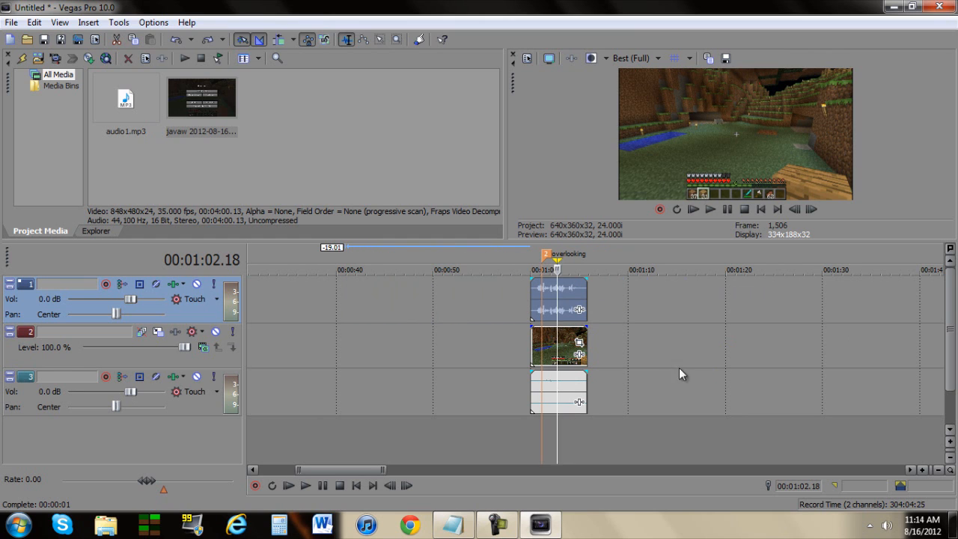
Group the "overlooking" narration with its gameplay video and audio, and test moving them together along the timeline
click(567, 385)
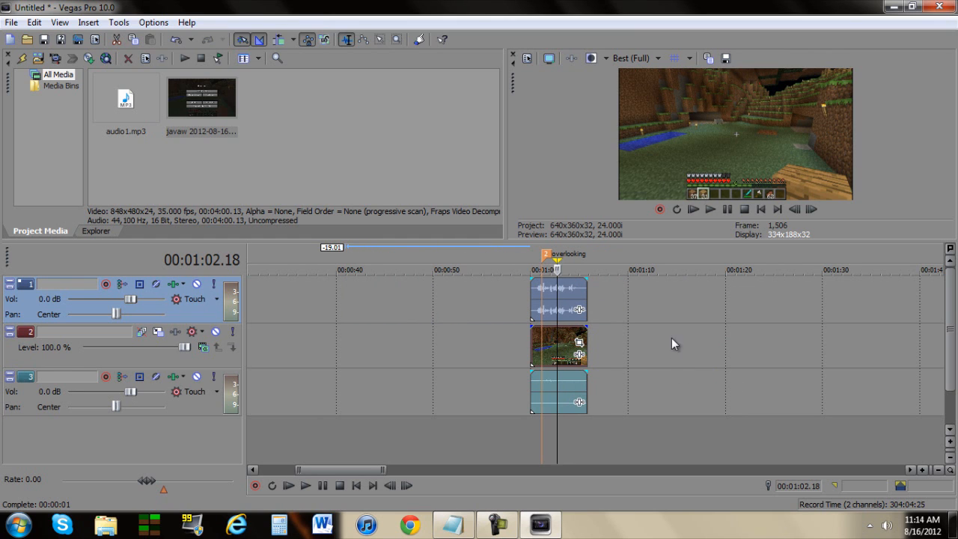
click(669, 345)
drag(559, 291, 611, 300)
click(630, 344)
click(607, 401)
drag(607, 400, 429, 371)
key(ctrl+z)
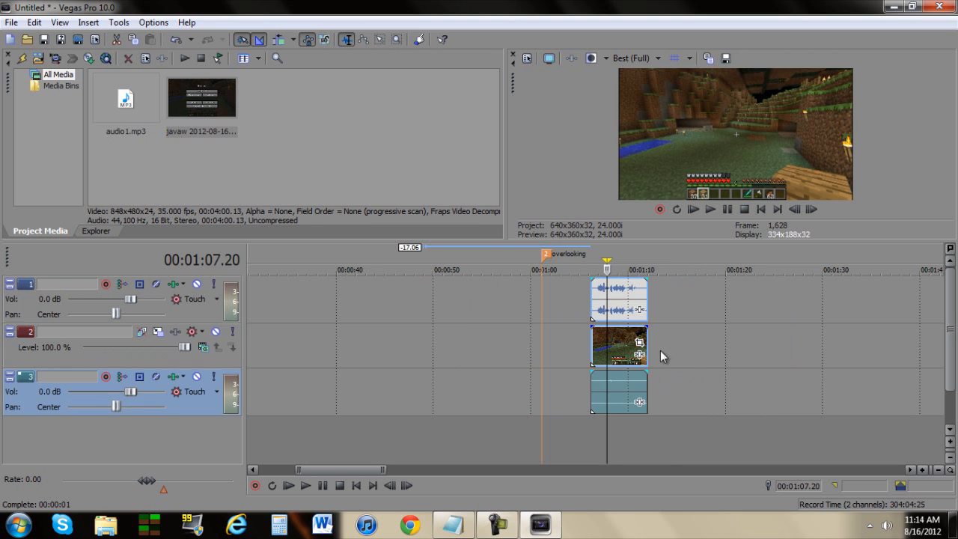
Group the "dirt" section's narration with its gameplay video and audio
click(665, 356)
scroll(679, 357, down, 5)
click(563, 291)
scroll(546, 319, up, 3)
scroll(547, 318, up, 2)
click(509, 318)
ctrl+click(511, 395)
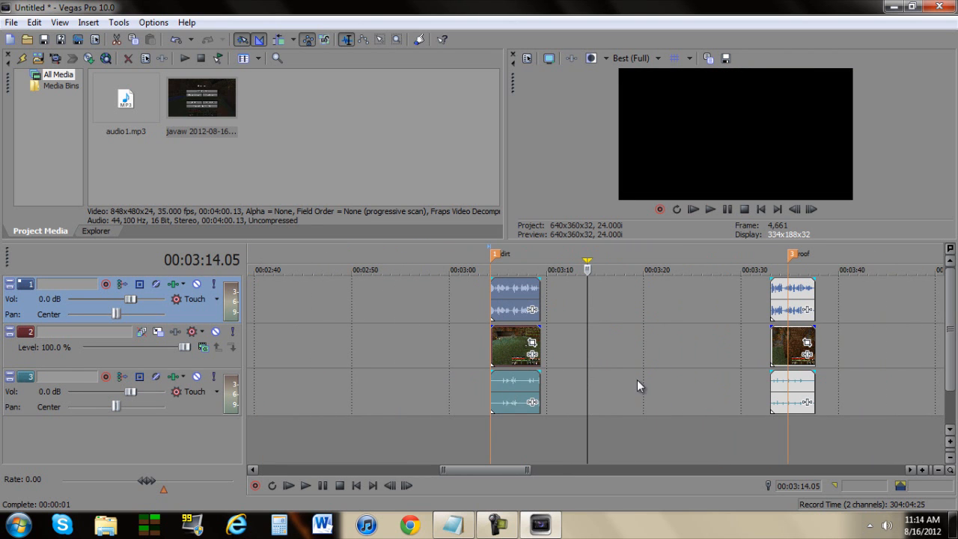
Group the "roof" section's narration with its gameplay video and audio
click(824, 311)
scroll(634, 305, up, 3)
click(513, 308)
shift+click(519, 380)
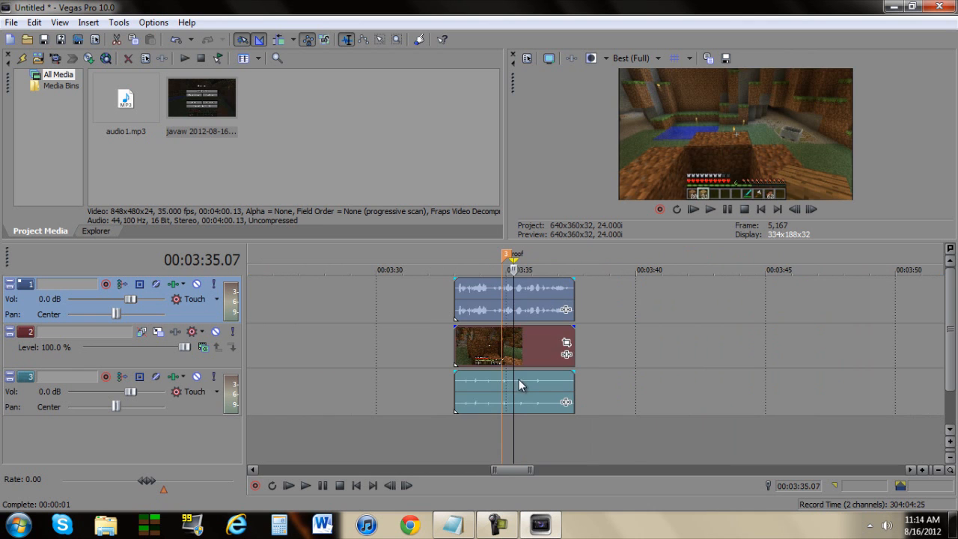
scroll(521, 379, down, 1)
scroll(676, 364, down, 4)
Group the "outro" section's narration with its gameplay video and audio
click(721, 345)
scroll(721, 345, up, 3)
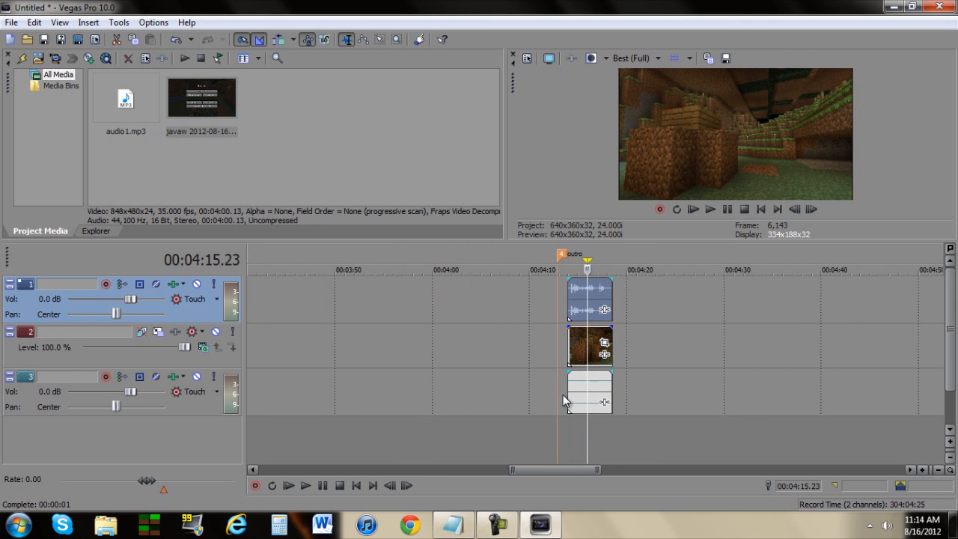
ctrl+click(598, 394)
scroll(598, 387, down, 5)
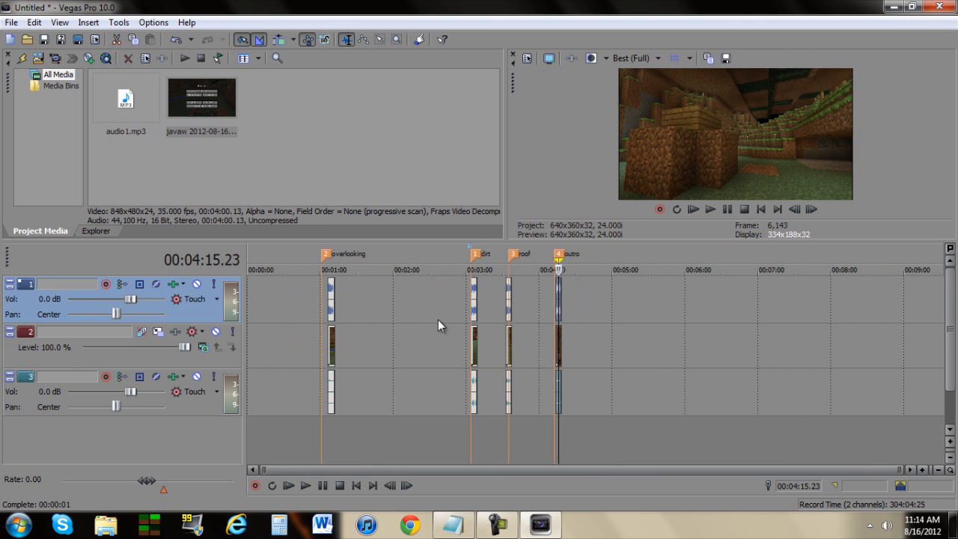
Move the "overlooking", "dirt", "roof" and "outro" sections back to back in that order from the start of the timeline
drag(331, 297, 250, 298)
drag(477, 301, 258, 307)
drag(508, 287, 264, 298)
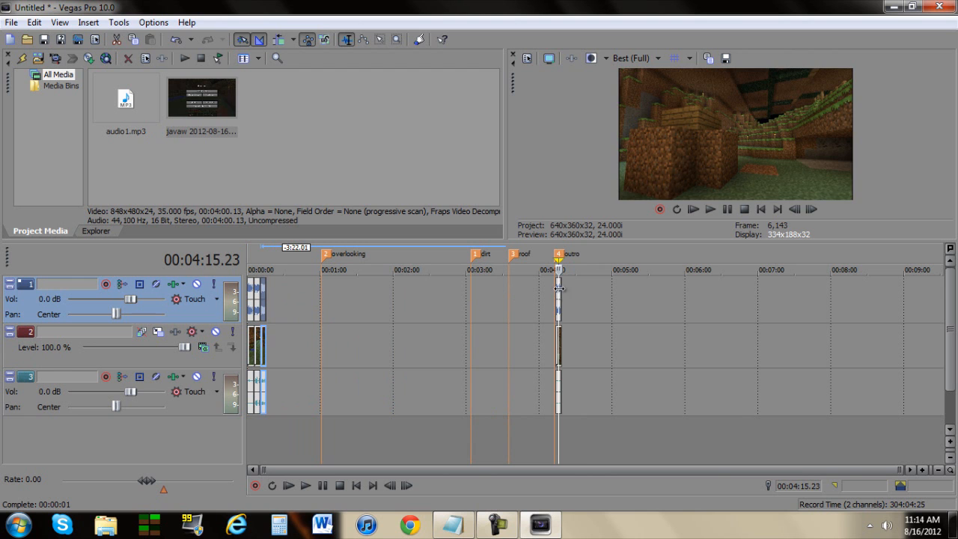
drag(560, 295, 253, 301)
scroll(506, 434, up, 10)
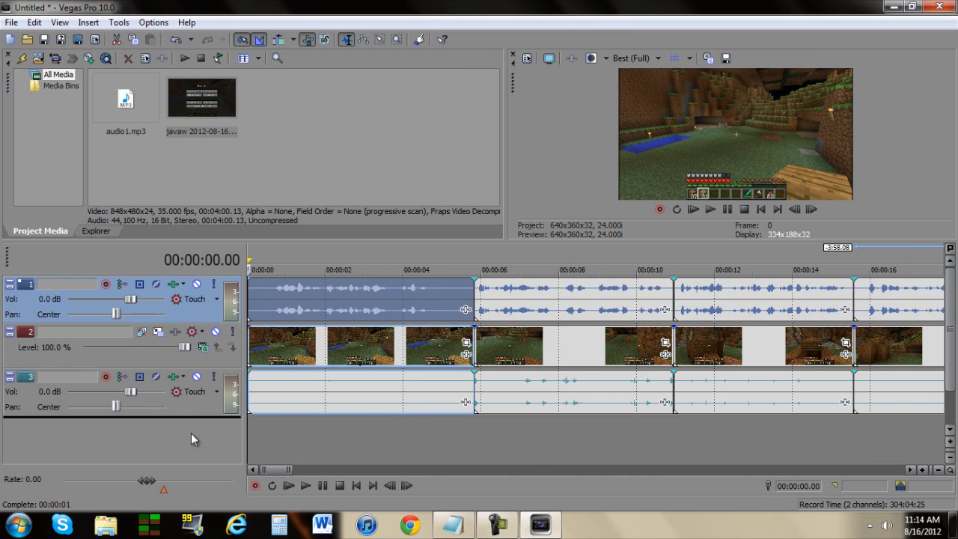
Move the narration track below the gameplay video and audio tracks, and play the first section from 00:00:03.04
drag(191, 432, 205, 418)
click(369, 358)
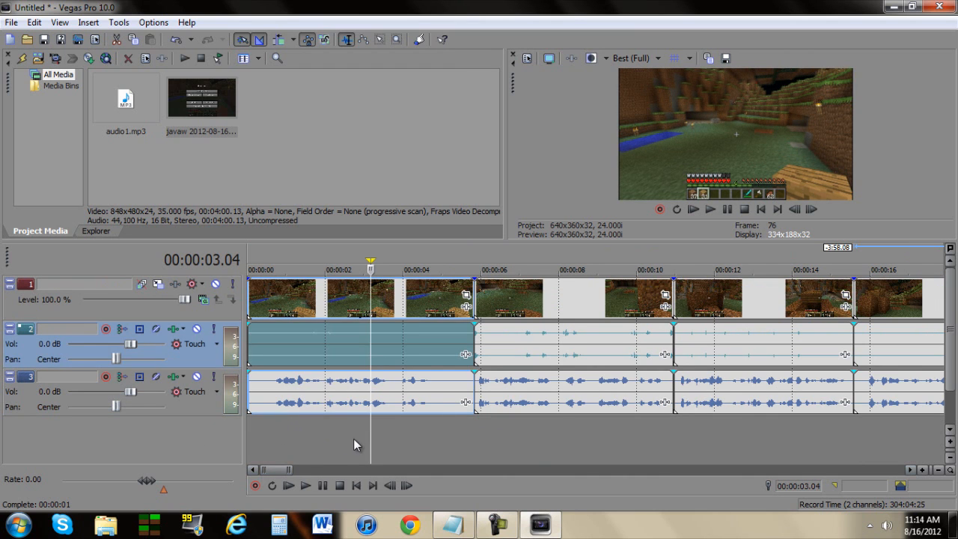
click(289, 486)
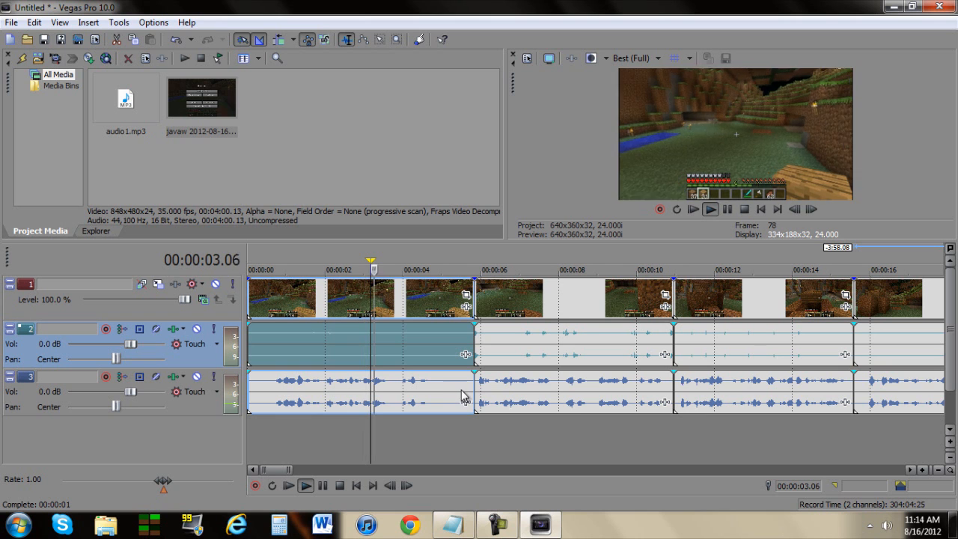
key(Return)
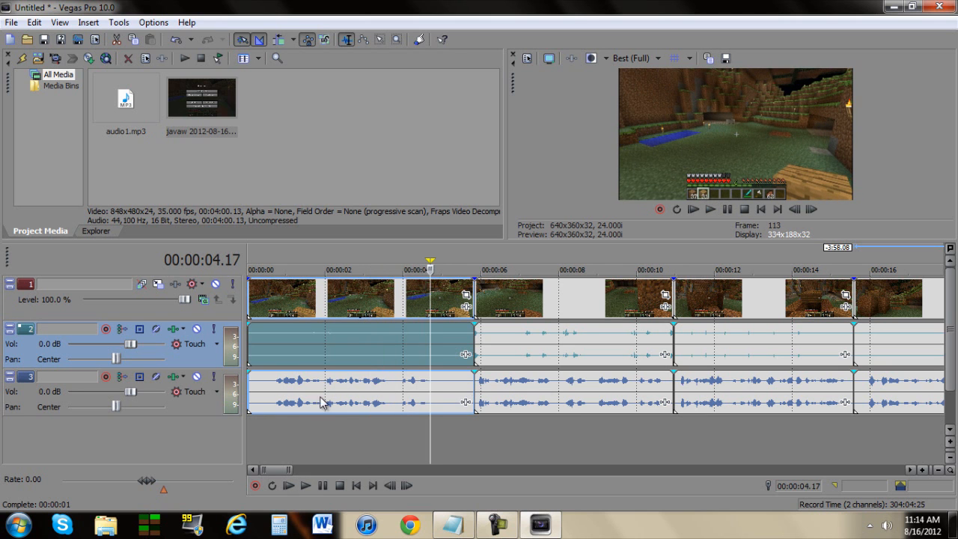
click(262, 404)
Shift all four sections about 1.3 seconds later and extend the first section's start back toward the timeline's beginning
scroll(380, 380, down, 3)
click(377, 300)
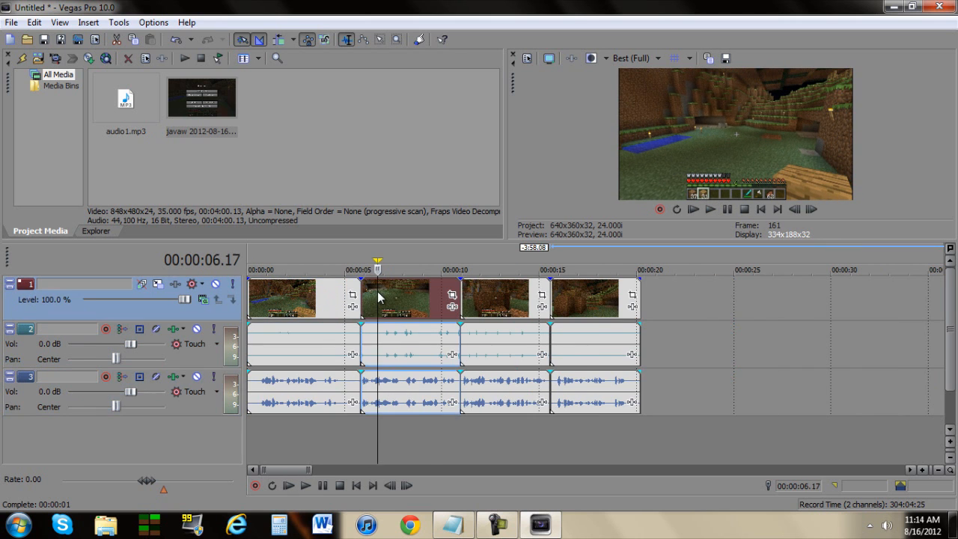
drag(587, 385, 609, 301)
mouse_move(283, 297)
mouse_down()
mouse_move(308, 299)
mouse_move(296, 300)
mouse_up()
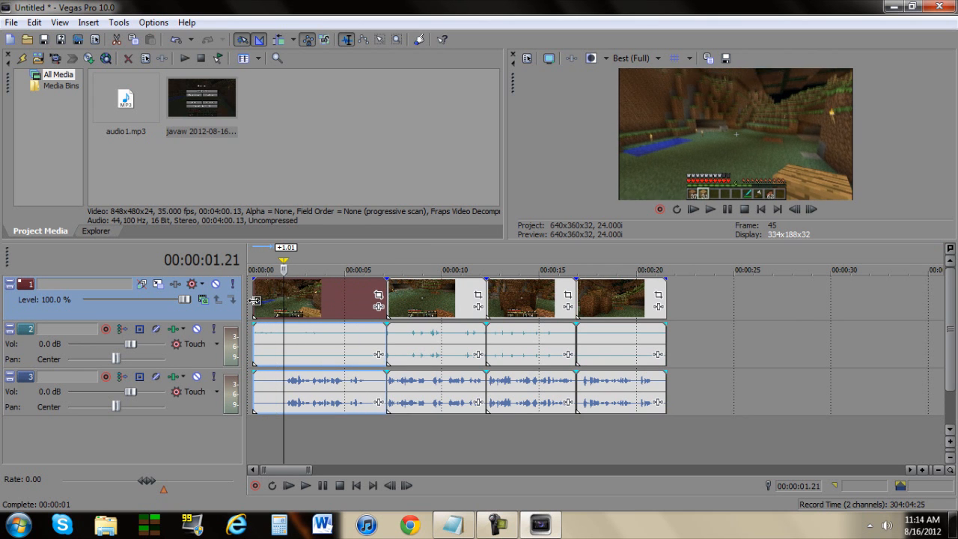
Play the opening, trim the first section's start to about 1.4 seconds, and play it again
click(266, 299)
scroll(292, 402, up, 4)
key(space)
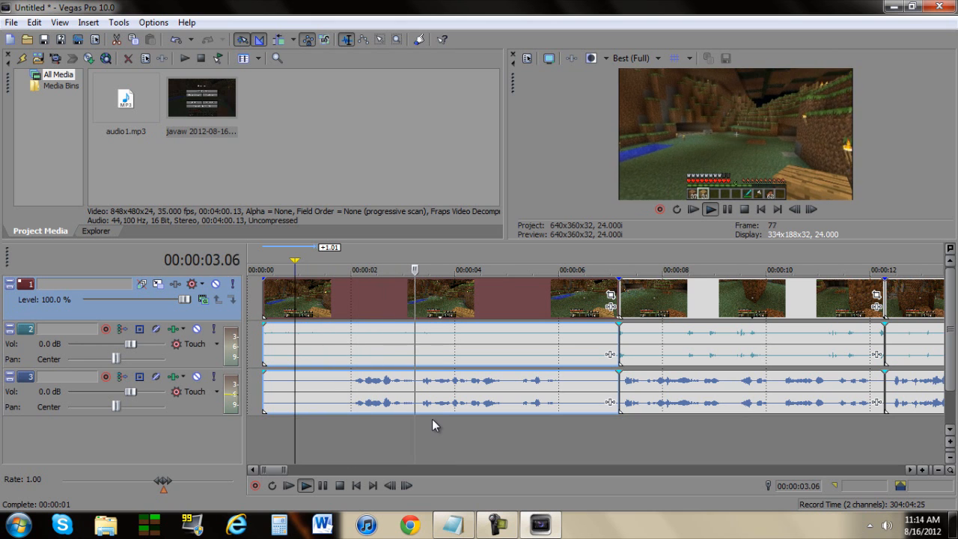
key(Return)
drag(264, 291, 320, 322)
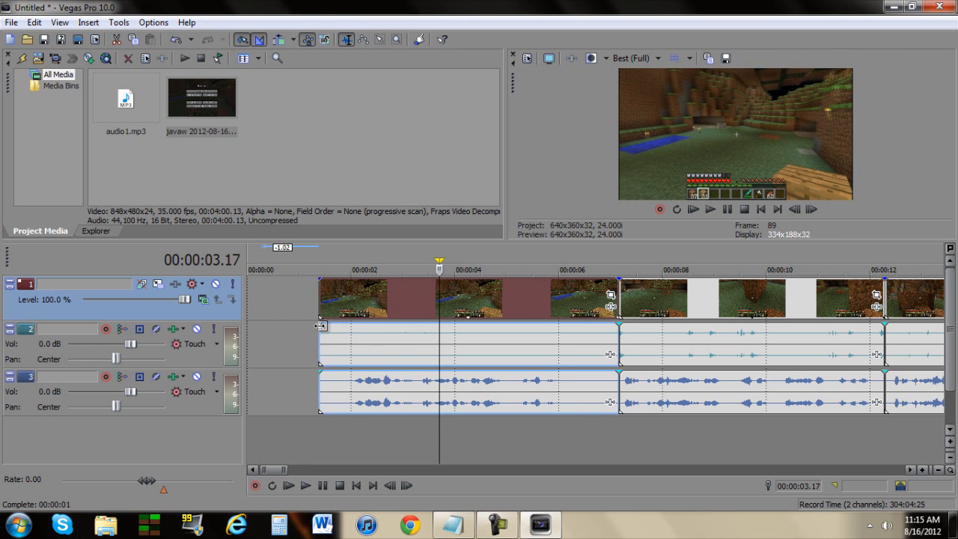
click(333, 307)
key(space)
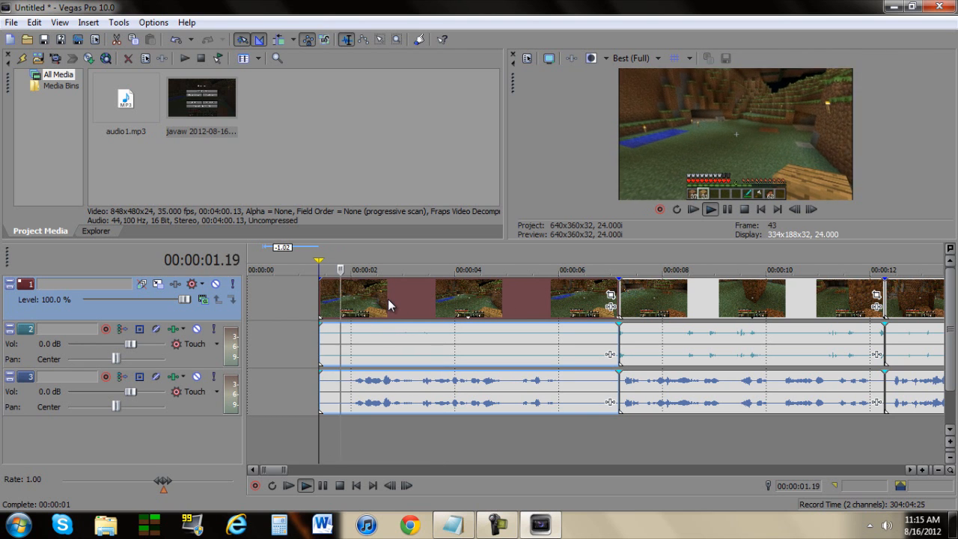
key(space)
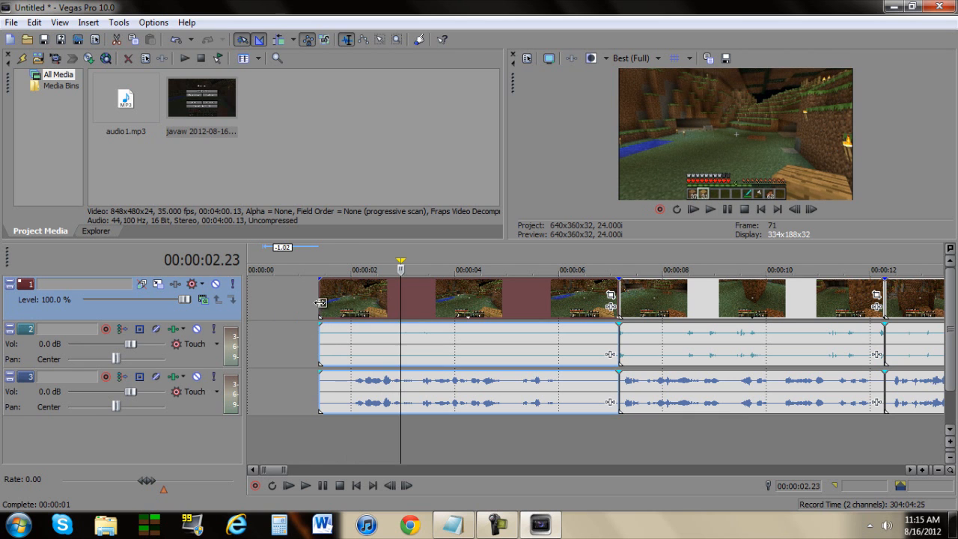
Extend the first section's start back to about 0.4 seconds and play the opening
drag(319, 302, 283, 304)
click(283, 304)
key(space)
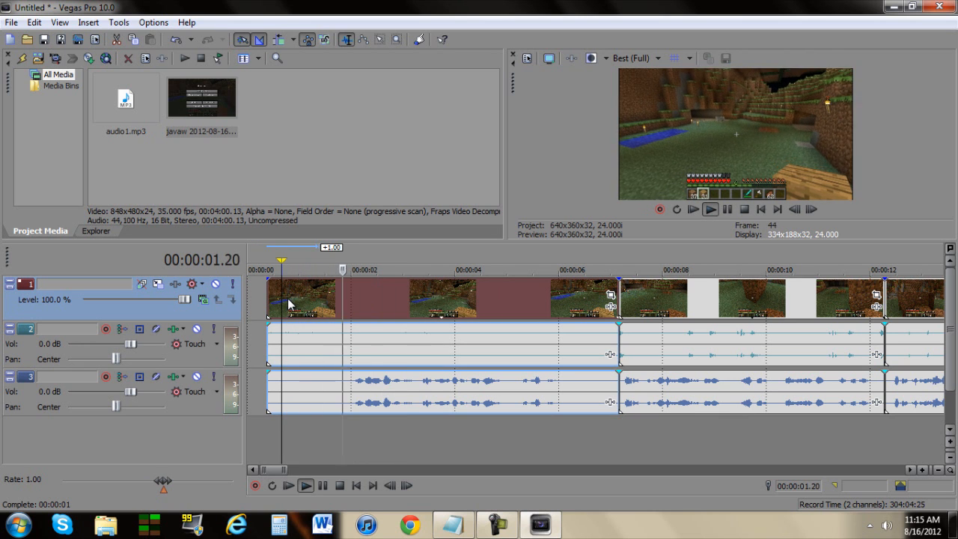
key(space)
Trim the first section's start to 00:00:01.23, just before the narration begins, and play the sequence into the second section
drag(268, 307, 349, 312)
click(360, 325)
scroll(357, 325, down, 4)
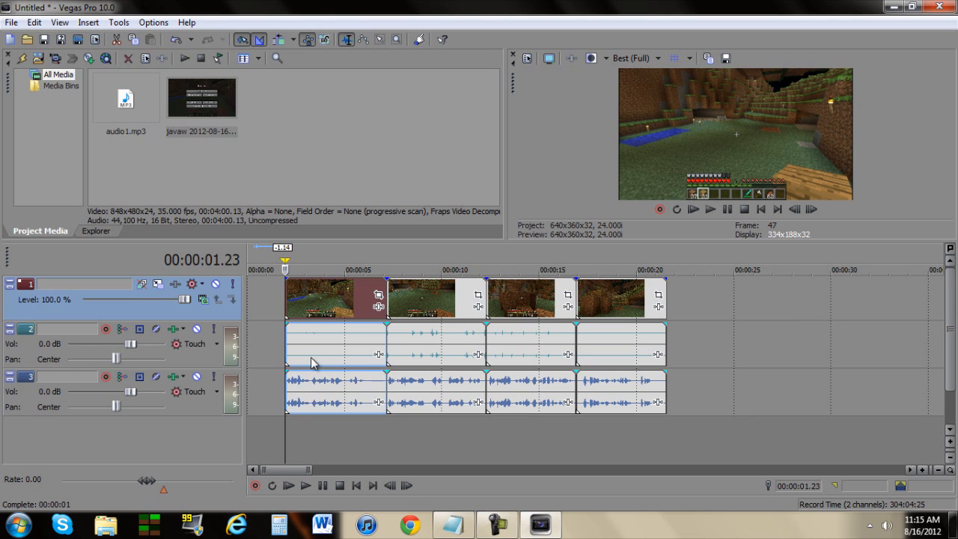
key(space)
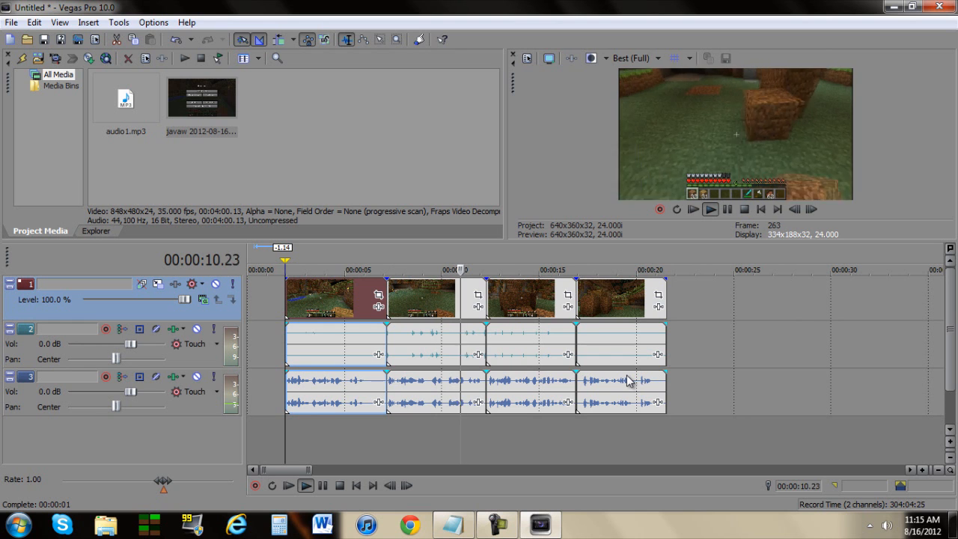
Move the roof and outro sections together 3 seconds 7 frames later, leaving a gap after the dirt wall section
click(520, 300)
ctrl+click(605, 308)
drag(534, 285, 532, 312)
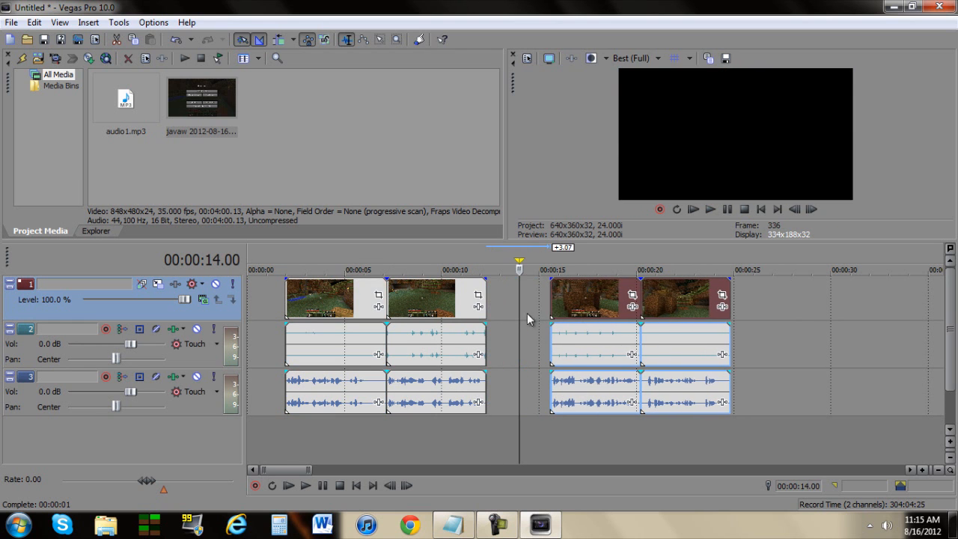
Extend the dirt wall section's video to about 00:00:14 and move the roof and outro sections back against its end
click(445, 294)
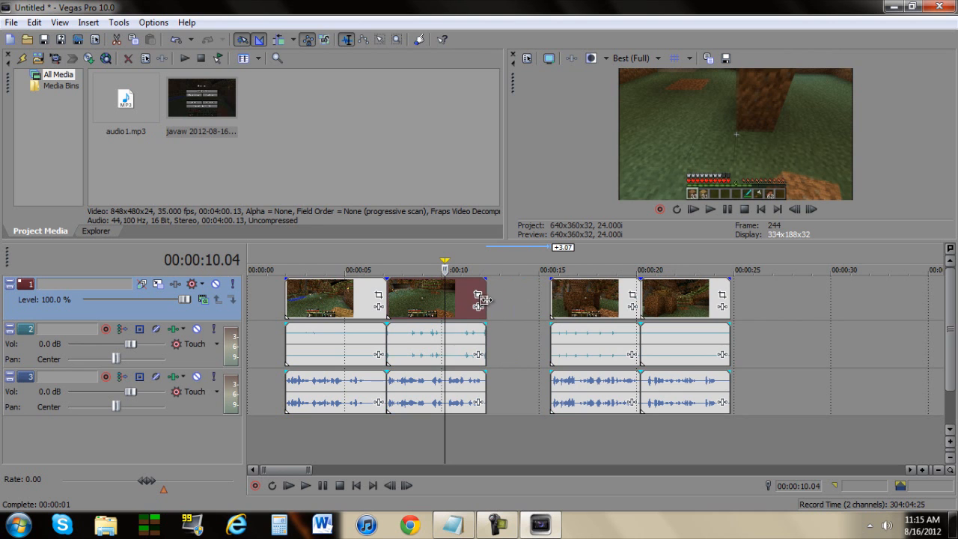
drag(483, 297, 522, 306)
click(565, 307)
ctrl+click(673, 305)
drag(683, 296, 654, 295)
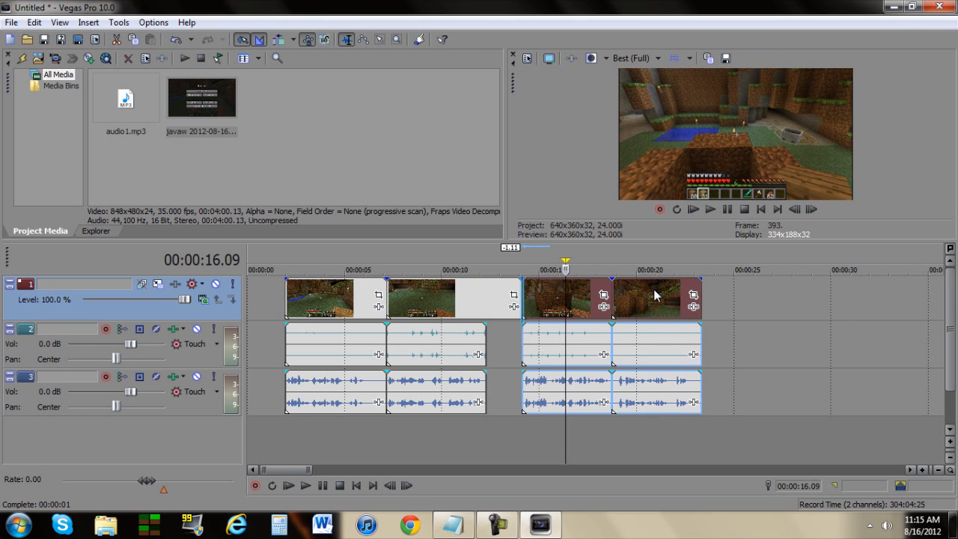
Play from the dirt wall section through the roof section, and move the outro section 3 seconds 13 frames later
click(454, 429)
key(space)
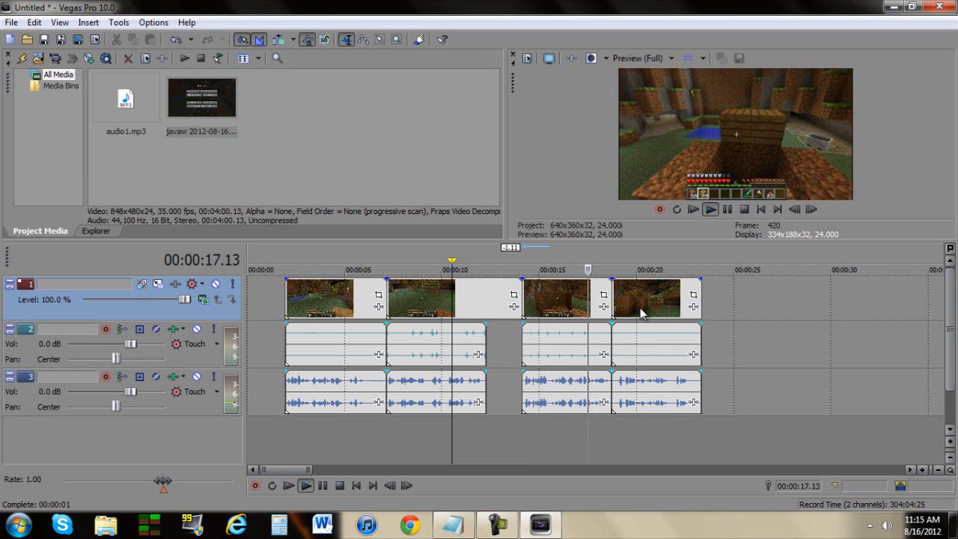
drag(641, 313, 709, 313)
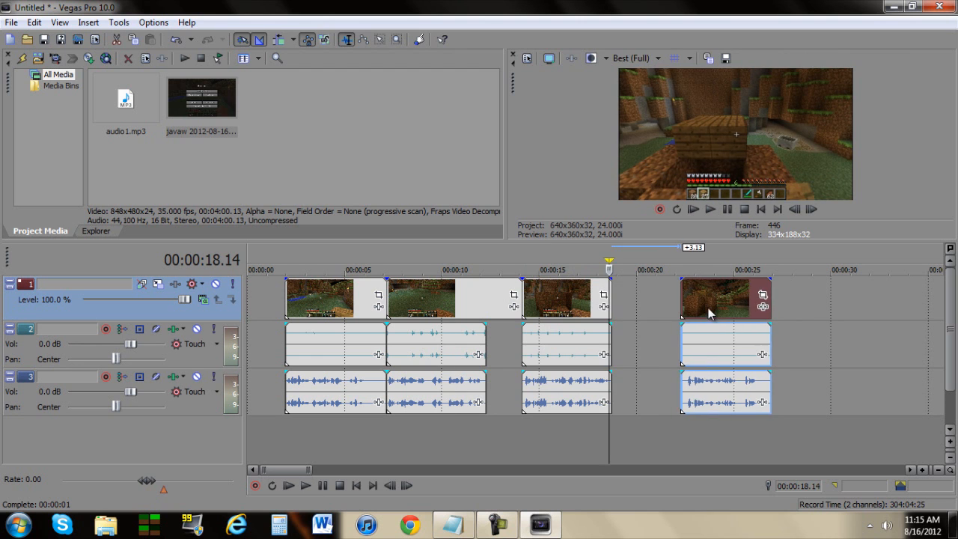
Extend the roof section's video to about 00:00:19.15 and move the outro section 2 seconds 16 frames earlier, against its end
click(585, 301)
mouse_move(611, 302)
mouse_down()
mouse_move(640, 302)
mouse_move(625, 301)
mouse_up()
drag(693, 316, 641, 293)
click(554, 303)
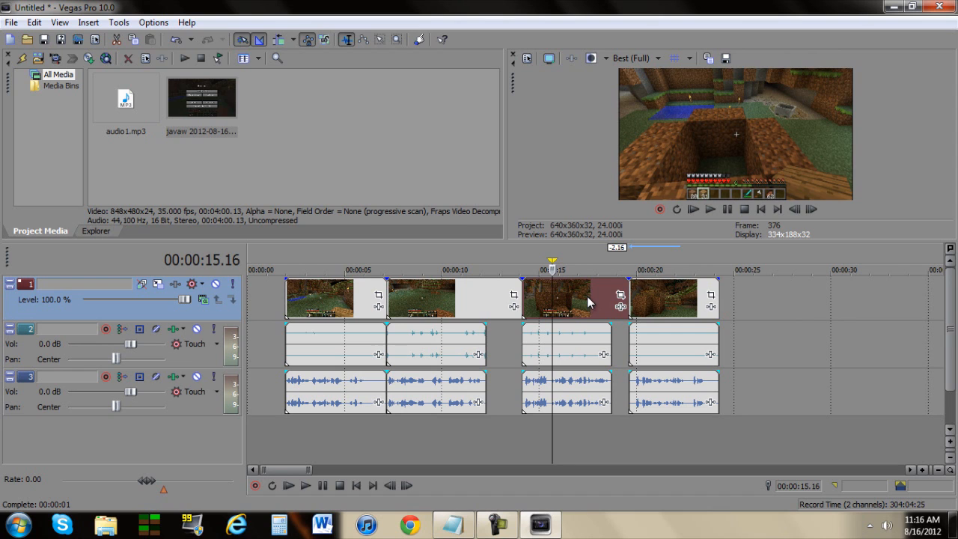
Play the sequence from the middle of the roof section through the outro section
click(582, 300)
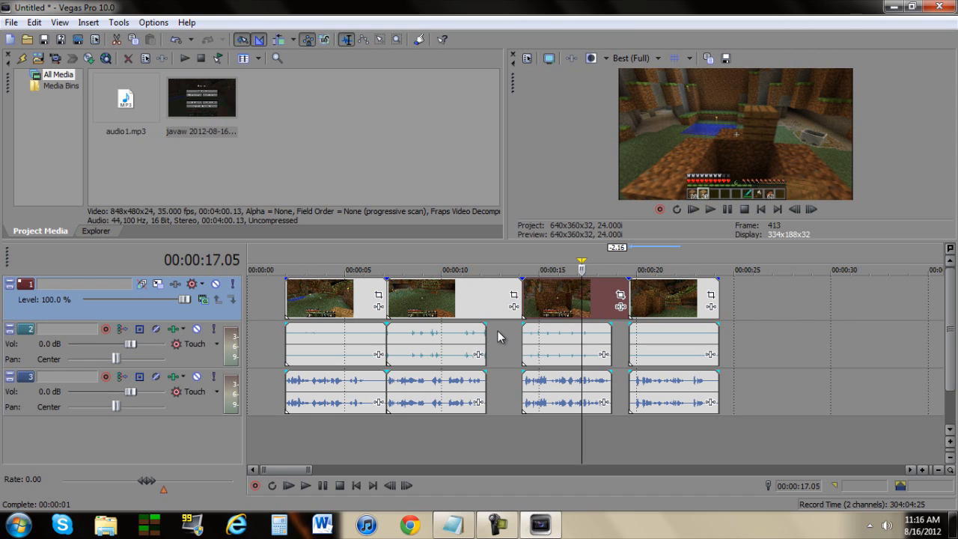
click(573, 342)
key(space)
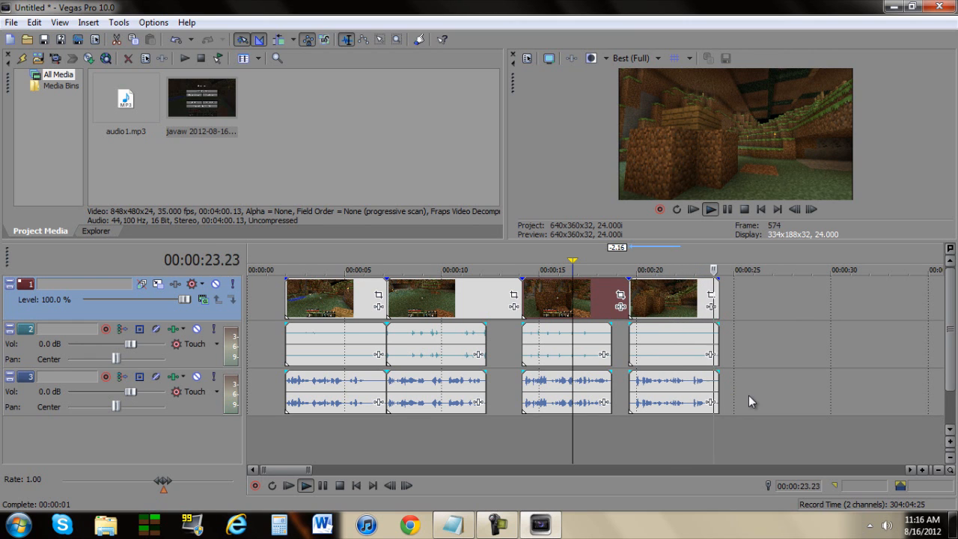
Extend the game audio of the dirt wall and roof sections to match the ends of their video clips
click(362, 345)
click(436, 344)
drag(487, 352, 521, 344)
click(579, 345)
drag(612, 343, 629, 342)
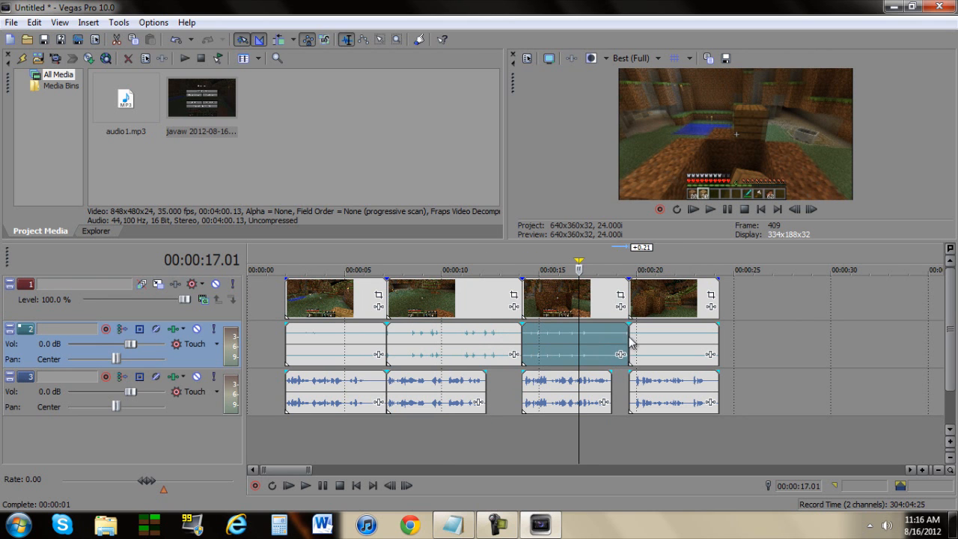
Play the sequence from the end of the dirt wall section into the outro and stop at 00:00:23.18
click(484, 295)
key(space)
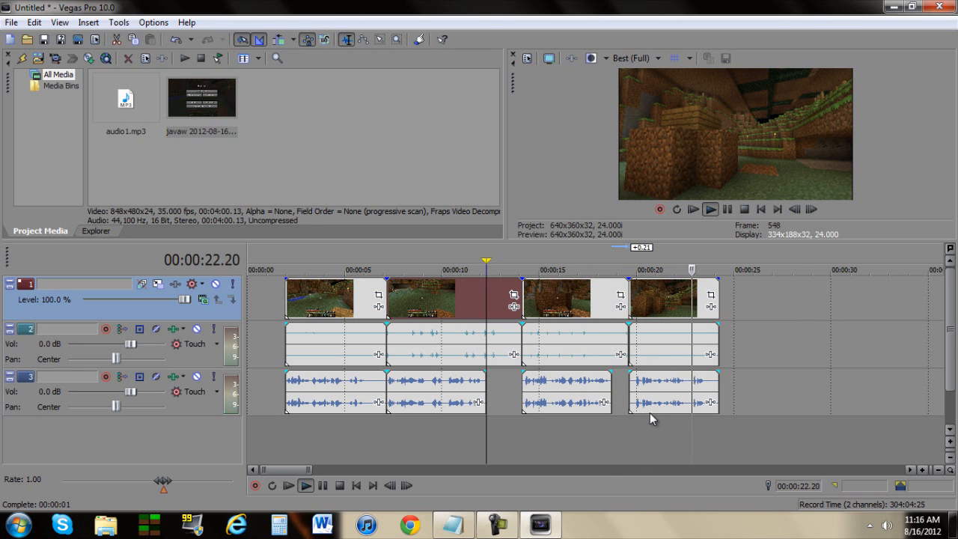
key(Return)
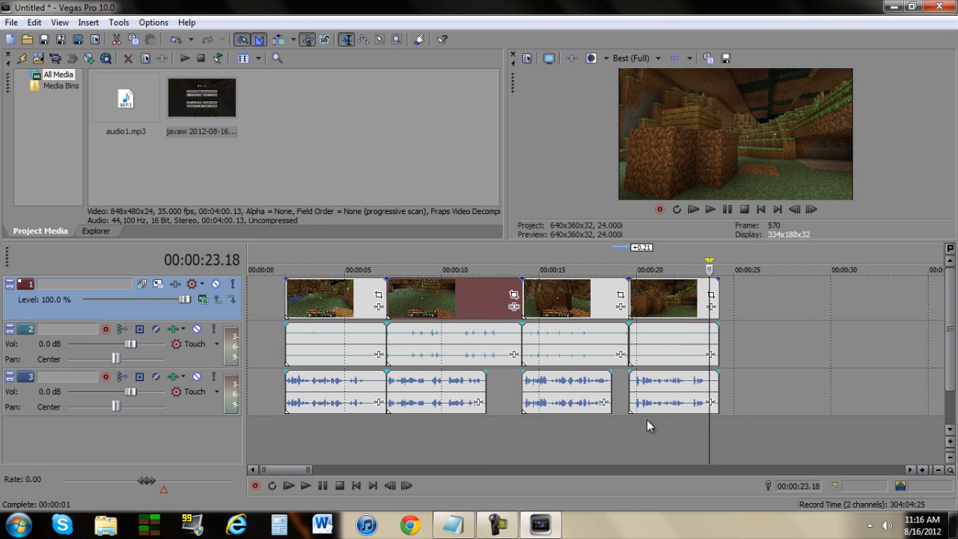
click(307, 303)
key(ctrl+a)
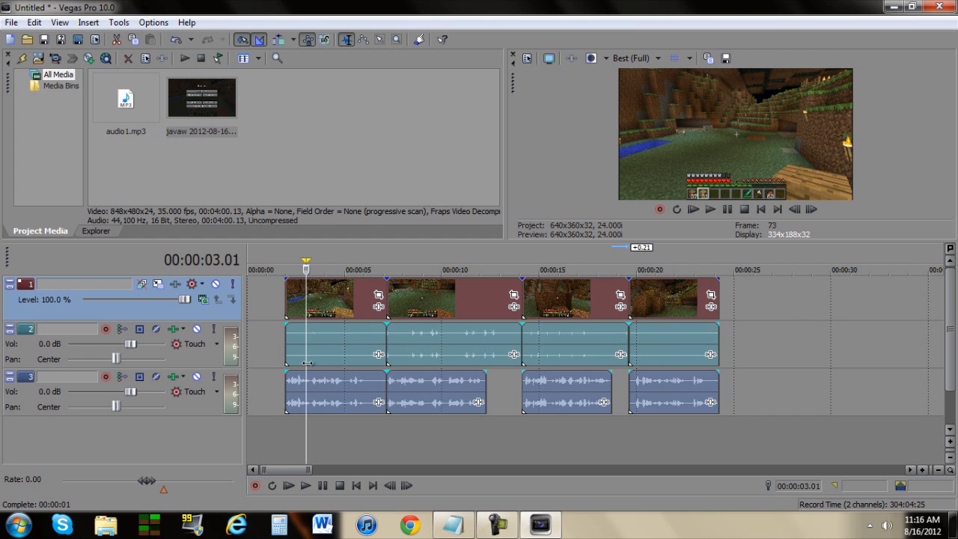
click(328, 388)
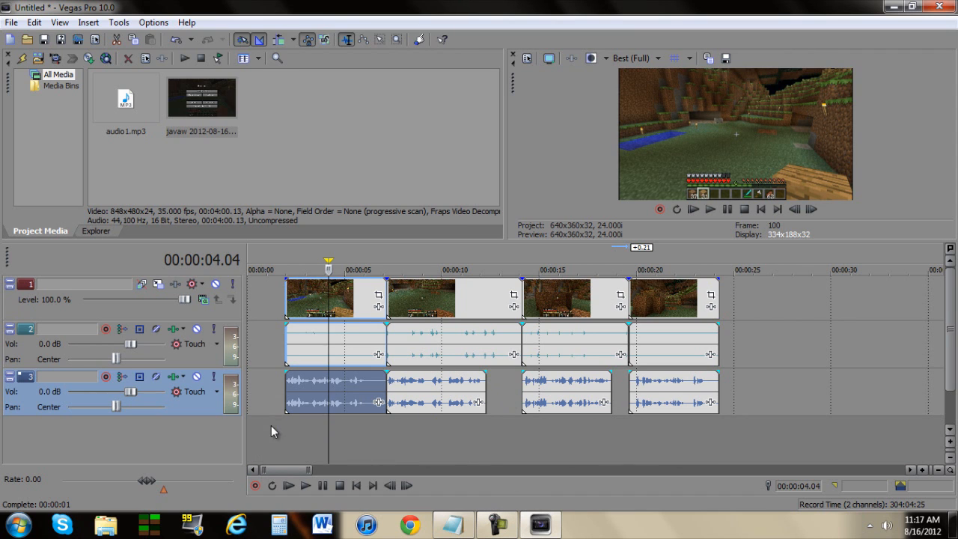
click(329, 432)
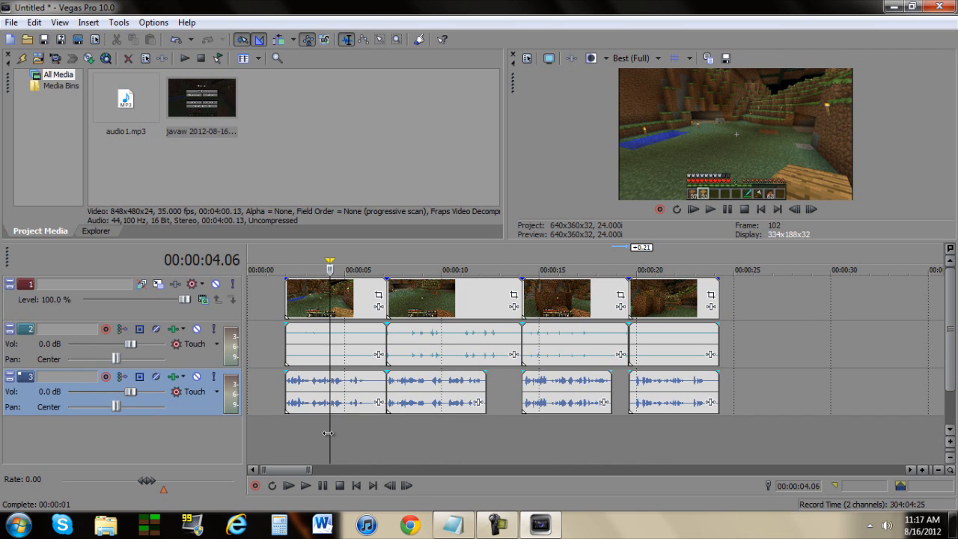
Place the cursor near the start of the timeline and import logo2.png from the ZZ Media folder
drag(328, 434, 234, 260)
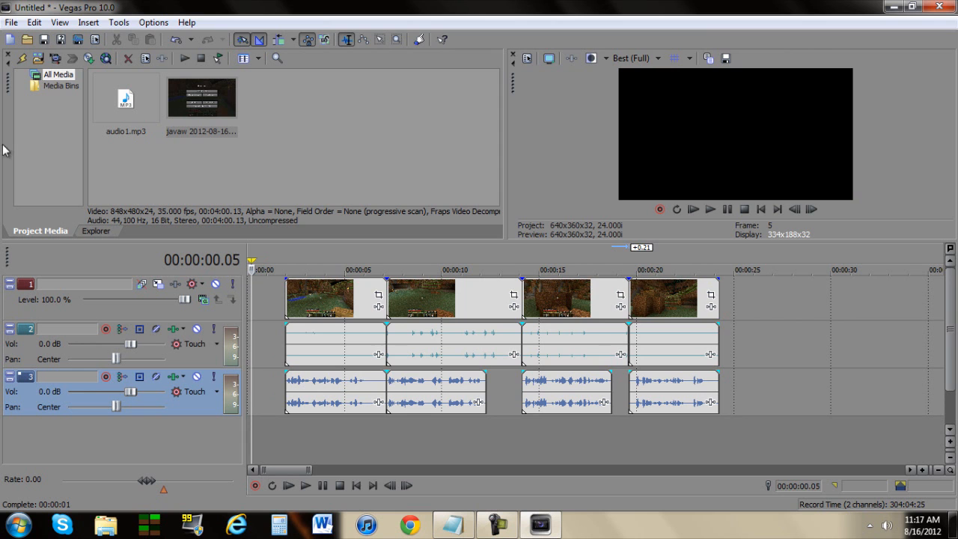
click(38, 58)
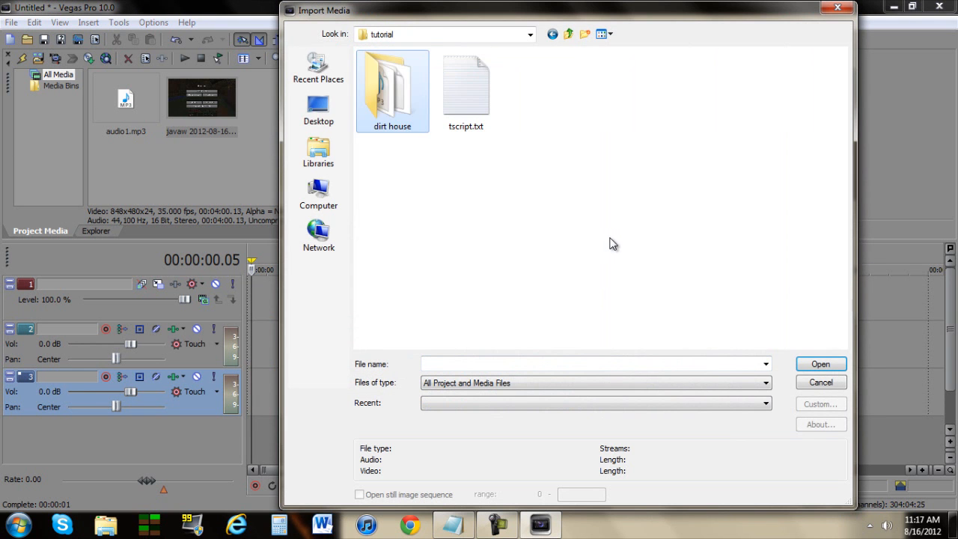
key(BackSpace)
double_click(614, 296)
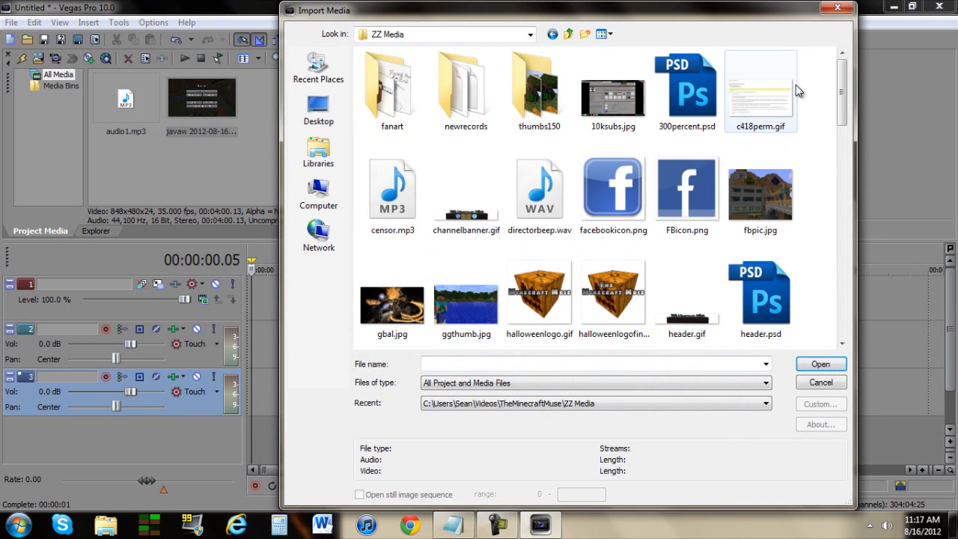
scroll(798, 91, down, 3)
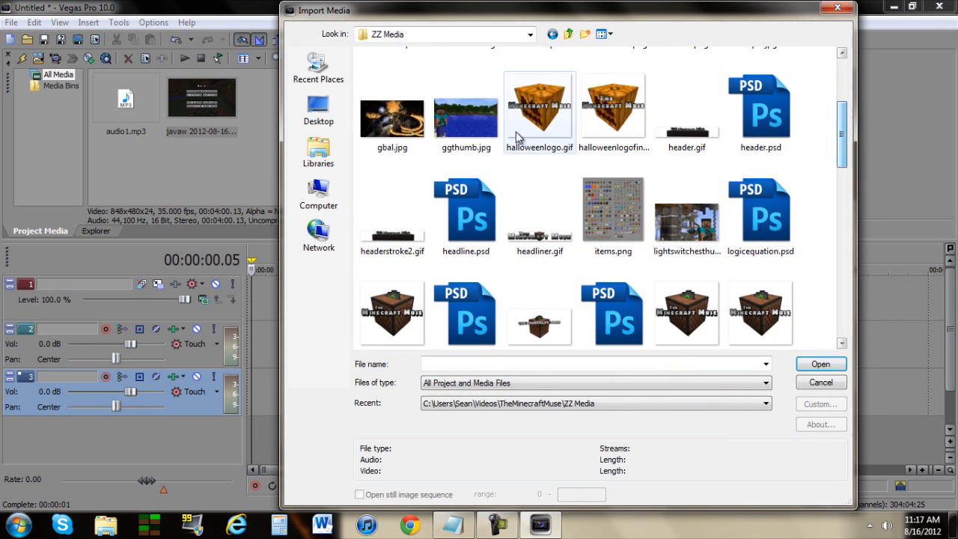
click(686, 223)
click(760, 217)
click(545, 318)
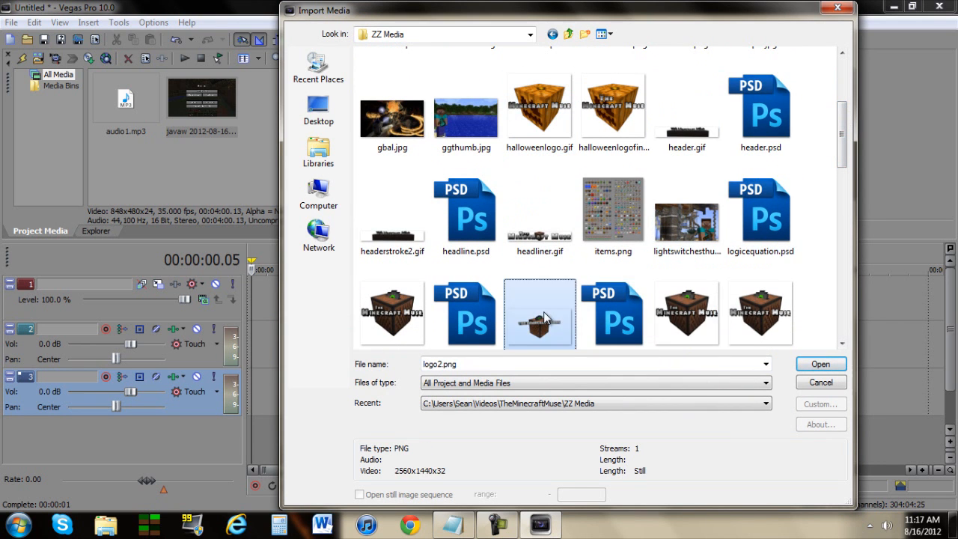
click(820, 364)
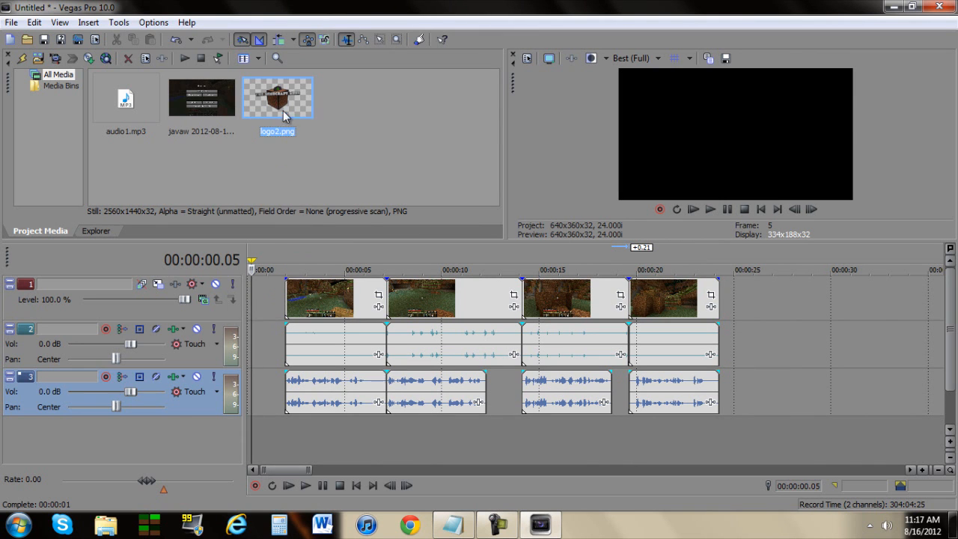
Add logo2.png at the start of a new video track above the gameplay, shortened to about 2 seconds 19 frames with fades
right_click(261, 292)
click(299, 322)
drag(277, 97, 271, 278)
drag(344, 296, 278, 281)
Move all gameplay and narration sections together 1 second 4 frames earlier so the first one overlaps the logo
click(309, 331)
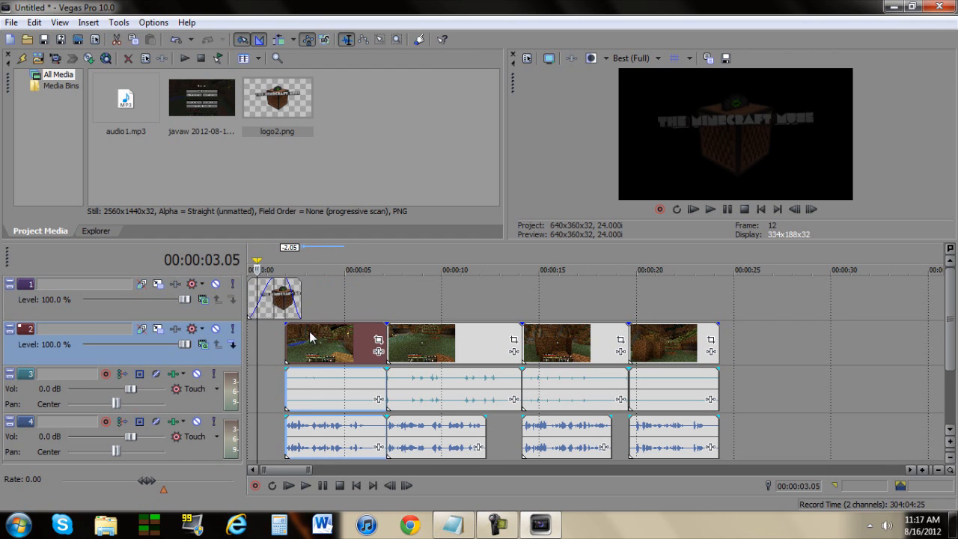
shift+click(665, 340)
drag(665, 340, 640, 345)
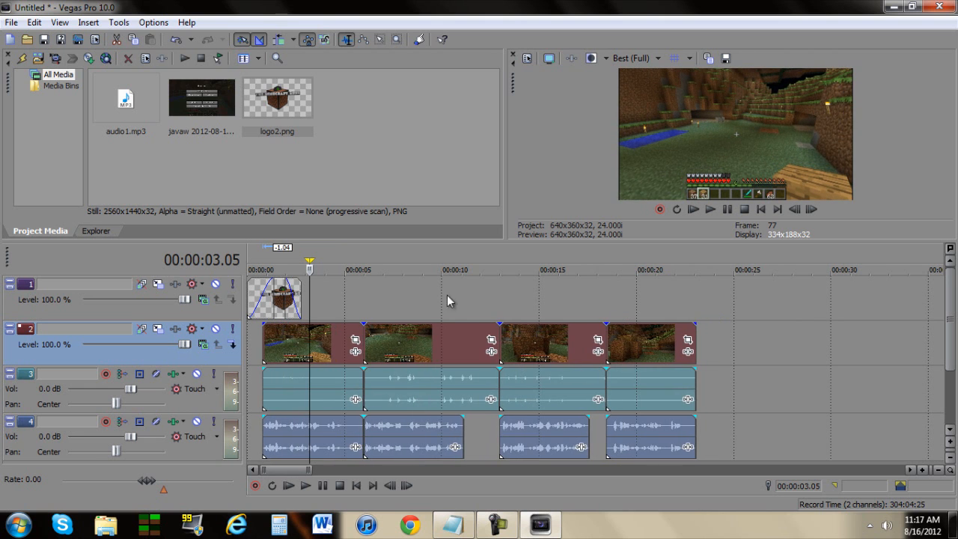
Play the logo intro from the very start of the timeline into the first section
click(334, 293)
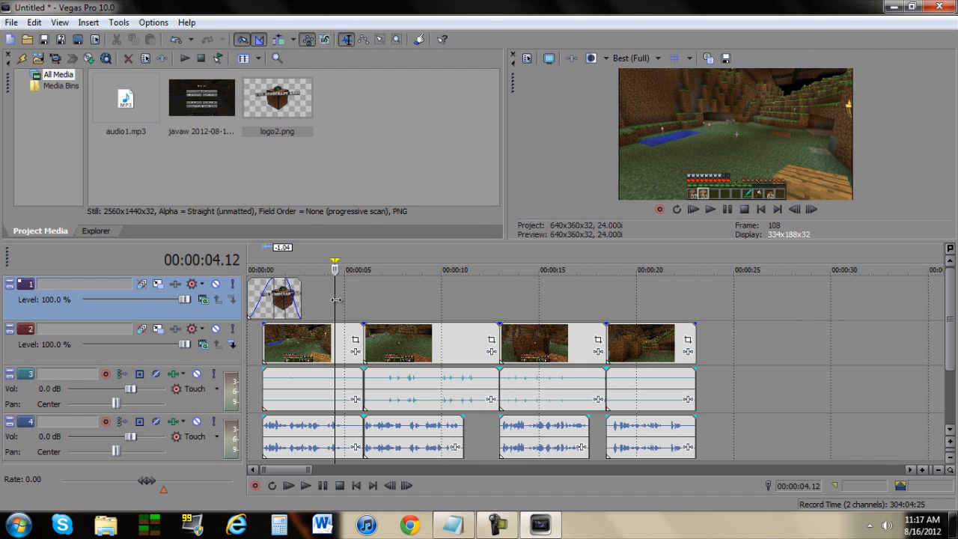
key(Home)
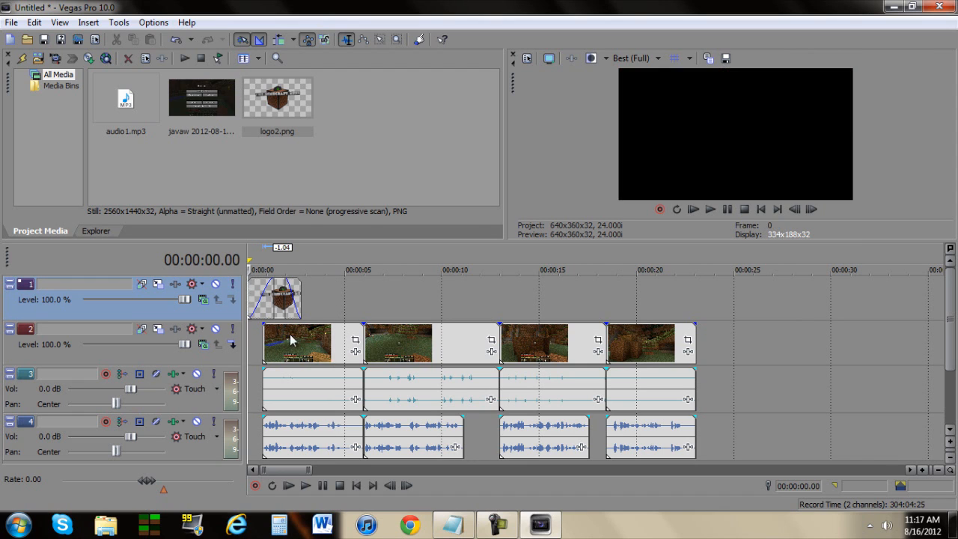
click(290, 484)
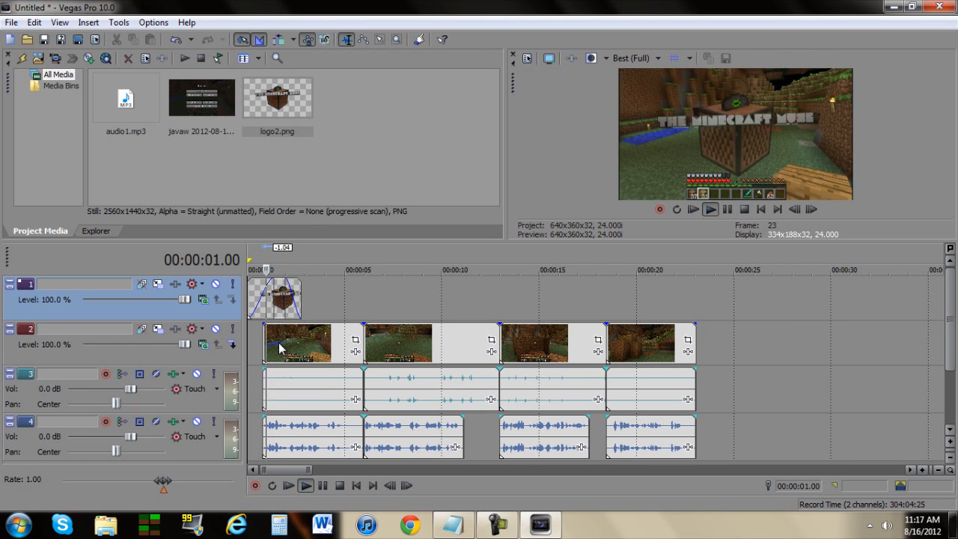
Give the first section's video a fade-in of 1 second 6 frames and the outro's video a fade-out of about 1 second
drag(266, 325, 287, 327)
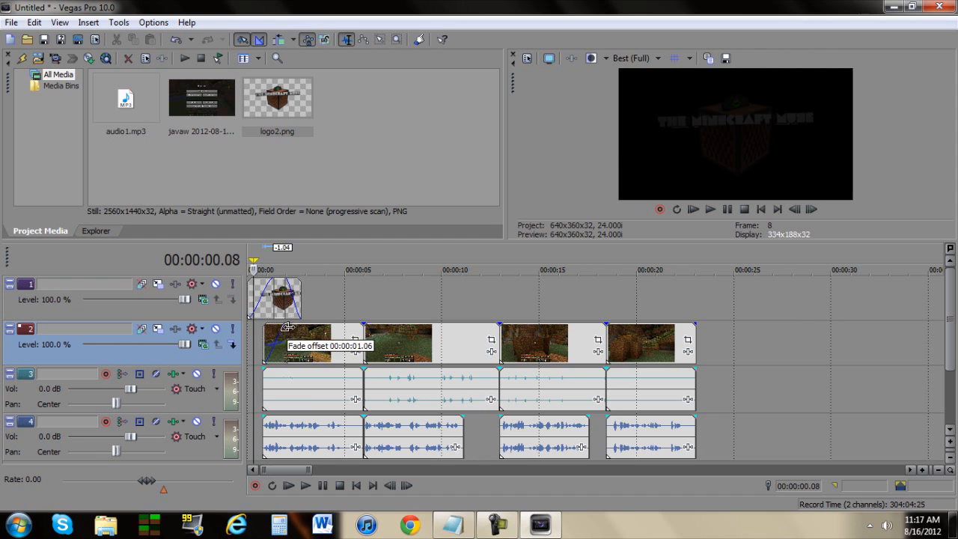
drag(696, 325, 672, 324)
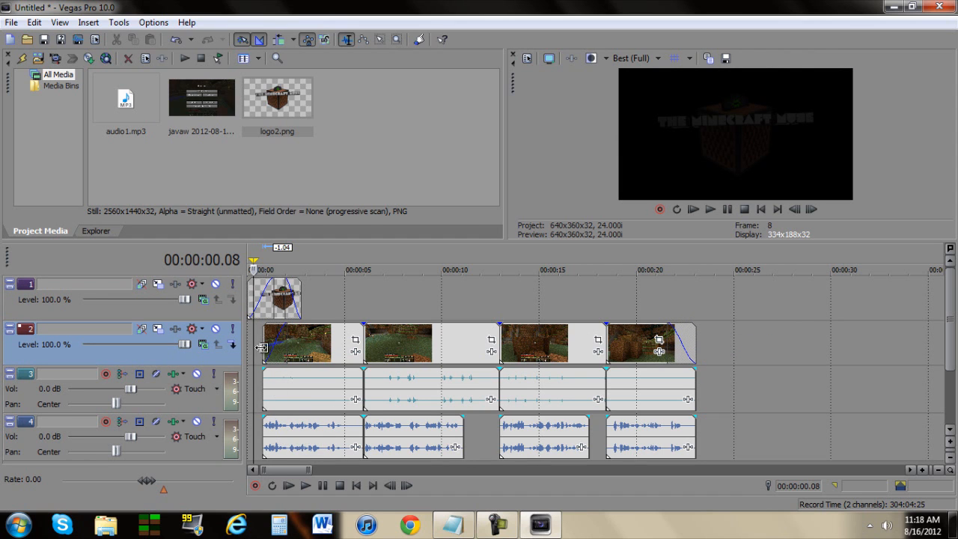
click(292, 486)
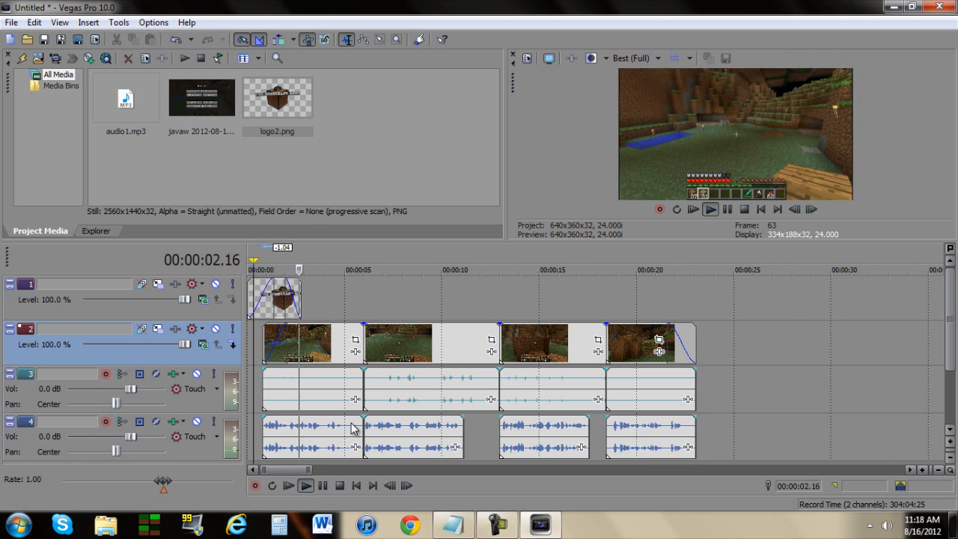
key(space)
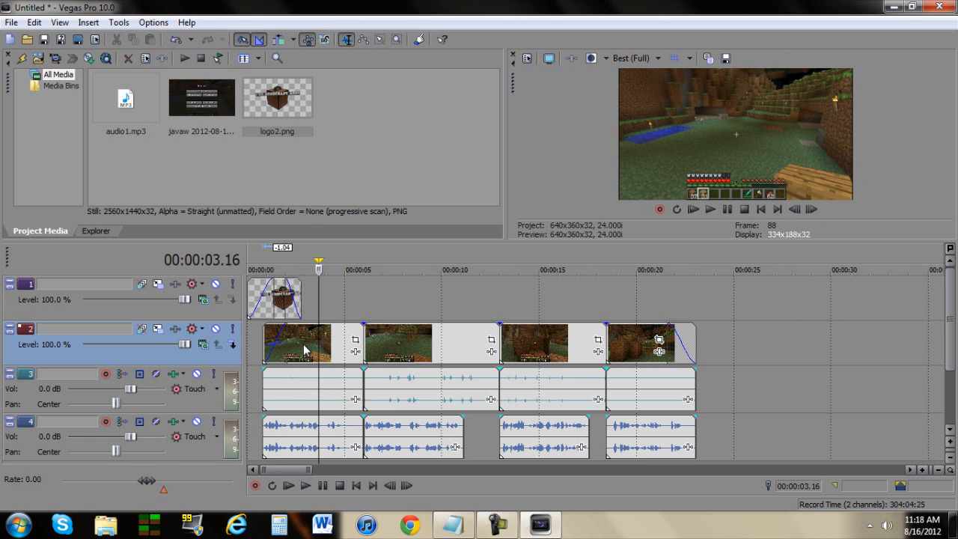
Check the preview at several points between 00:00:00.19 and 00:00:03.18, where the logo overlaps the first section's fade-in
click(301, 343)
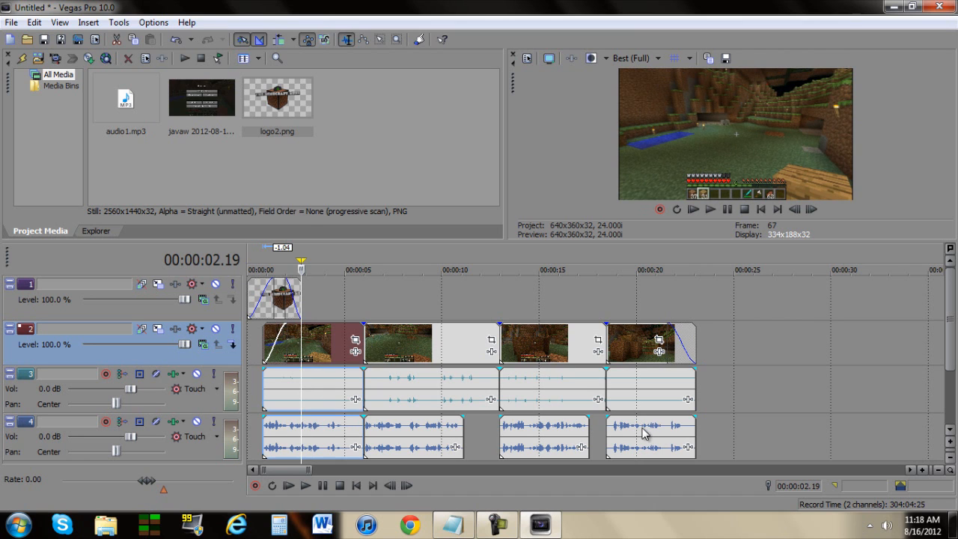
click(320, 339)
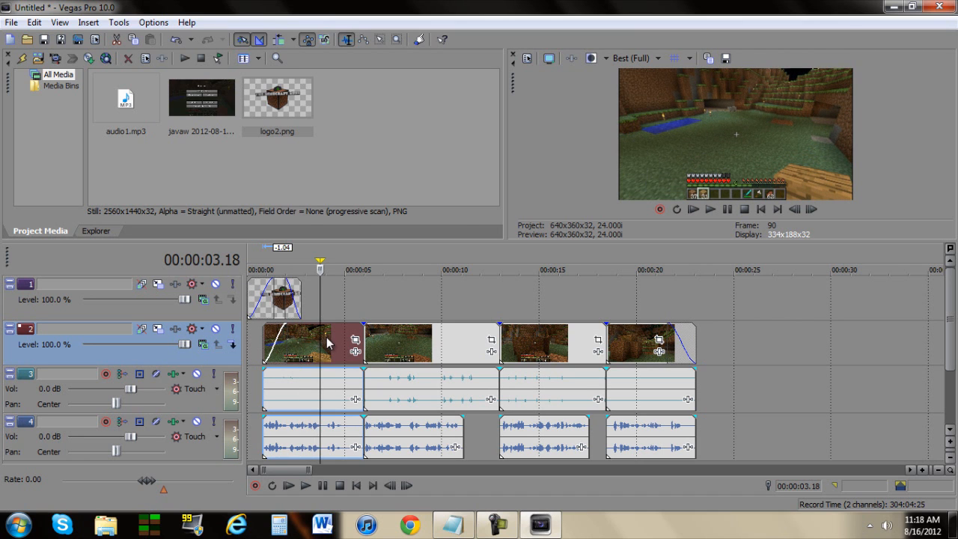
click(288, 346)
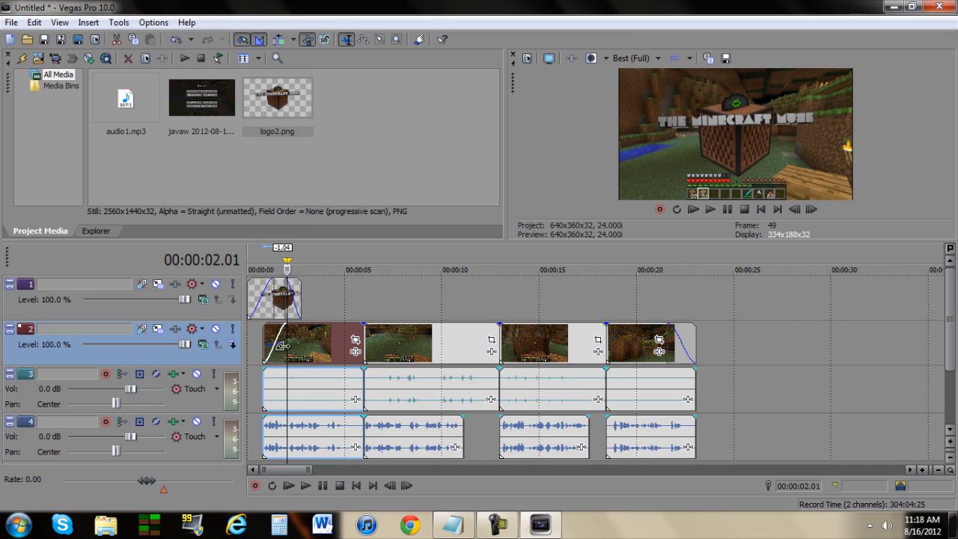
click(275, 344)
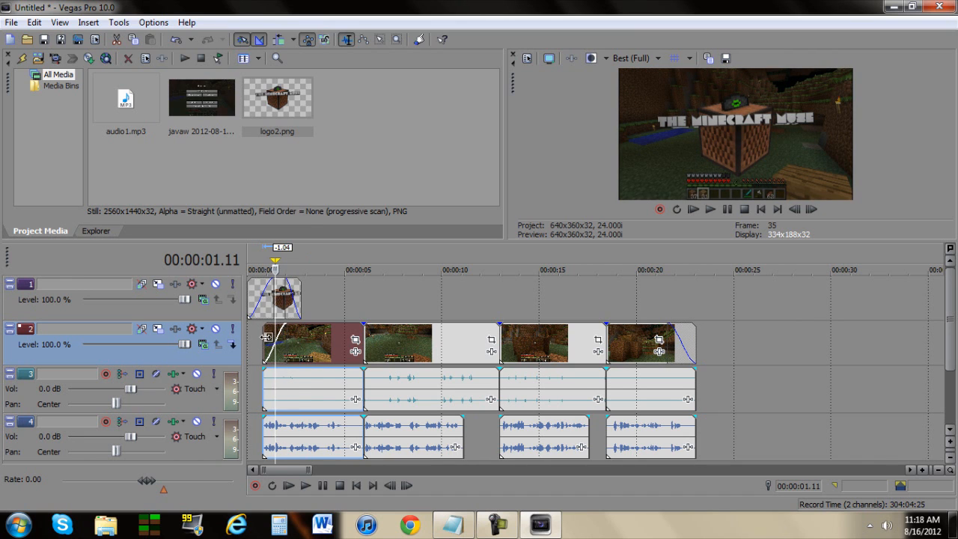
click(263, 339)
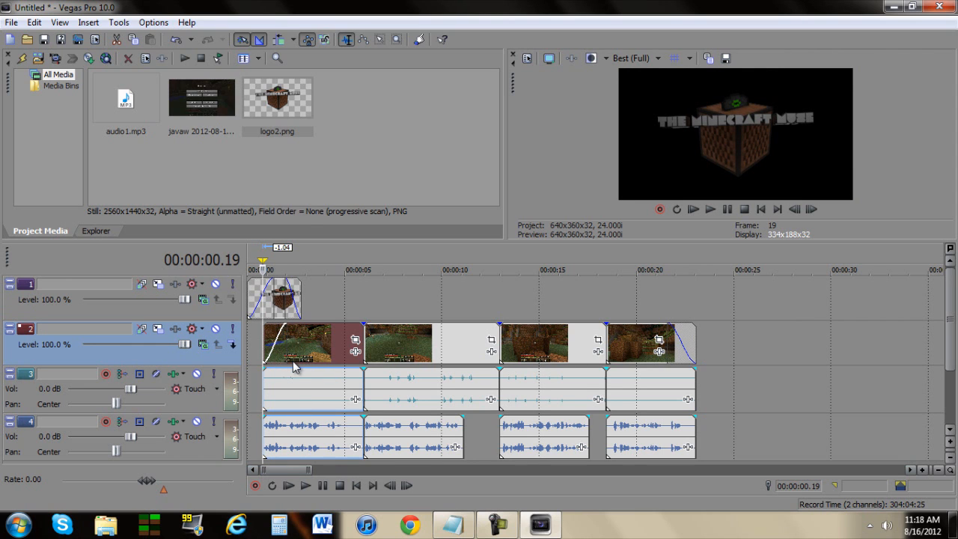
click(278, 294)
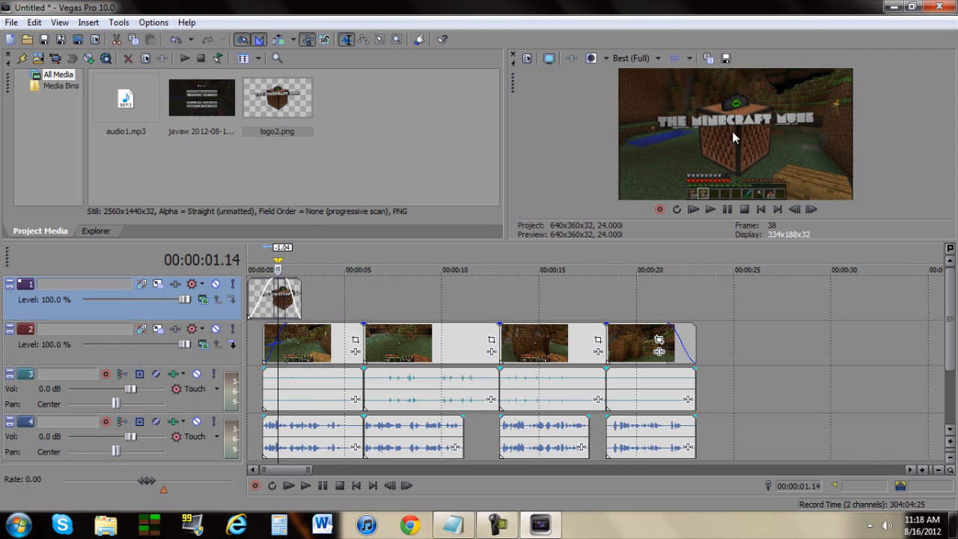
Play a close-up of the logo overlap from the first section's start at 00:00:00.19 to 00:00:02.11
click(267, 345)
scroll(267, 337, up, 5)
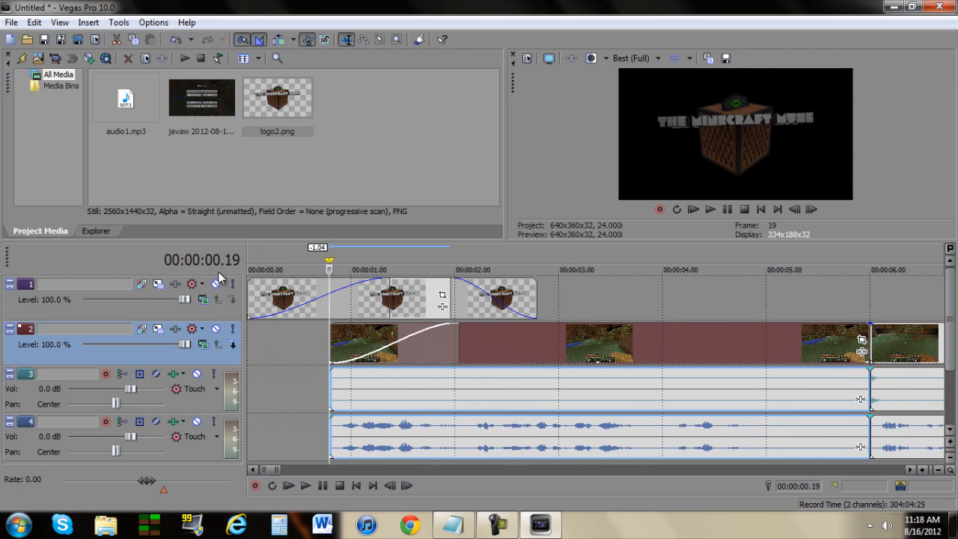
click(347, 341)
click(330, 343)
key(space)
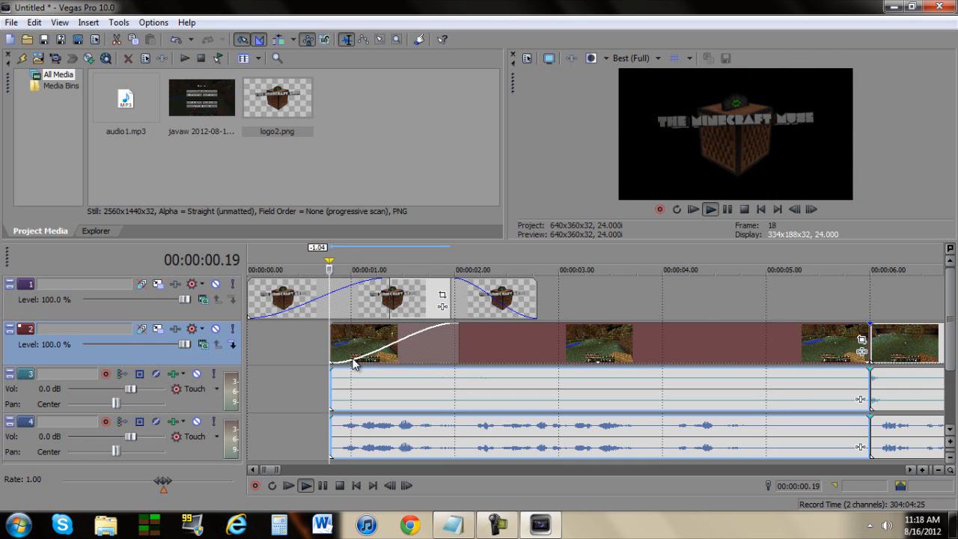
key(Return)
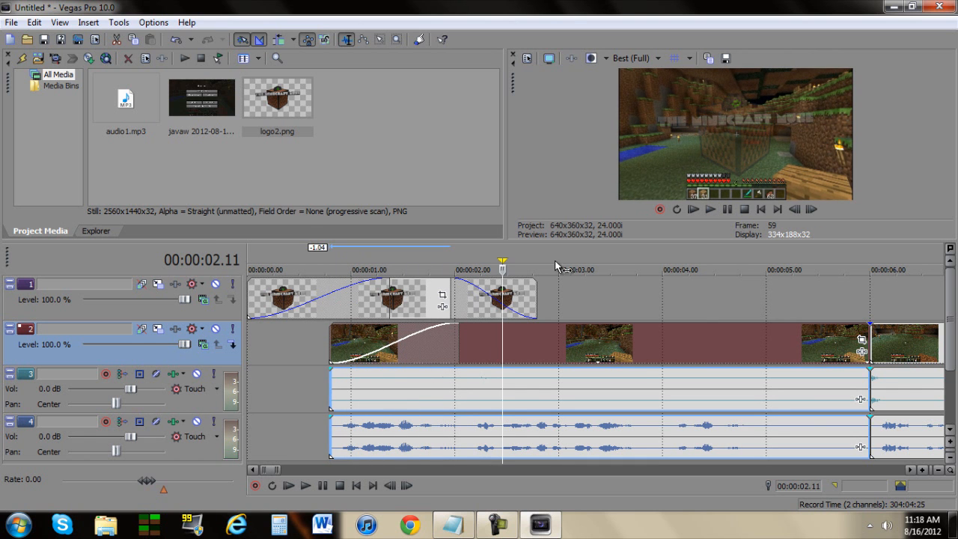
Check the first section at 00:00:05.00, and examine its fade-in under the logo at 00:00:01.12
scroll(395, 417, down, 5)
click(381, 422)
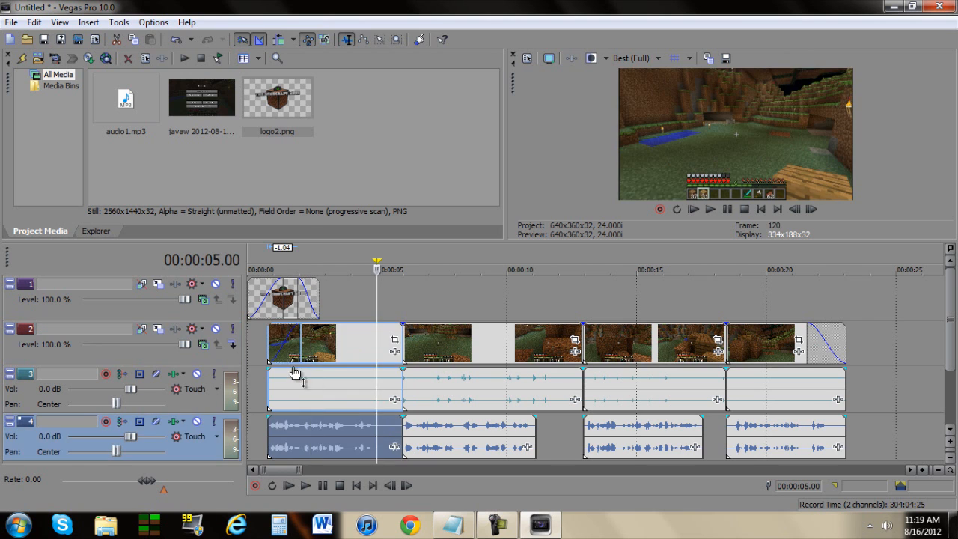
click(288, 335)
scroll(295, 345, up, 5)
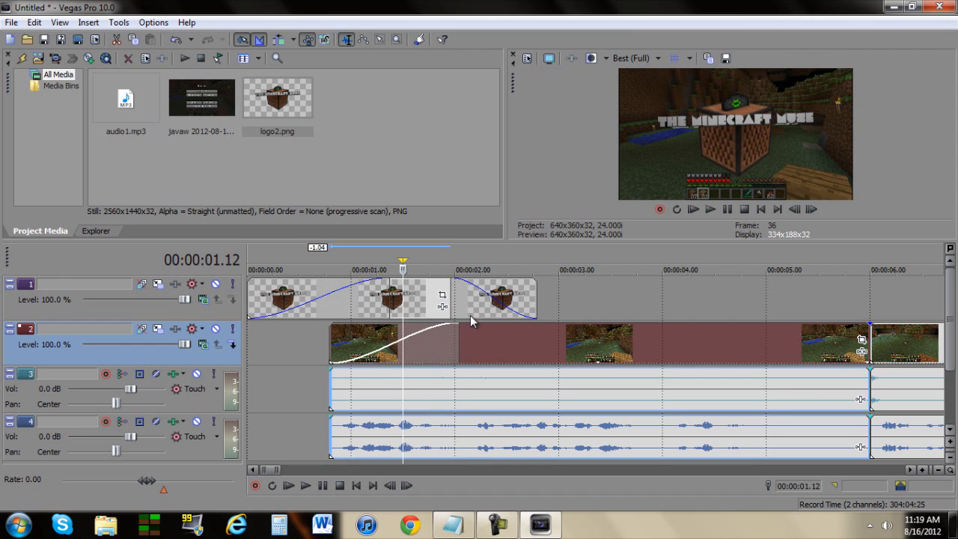
Examine the logo's fade-in from 00:00:00.02 and its overlap with the first section's fade-in at 00:00:01.13 and 00:00:02.01
click(409, 343)
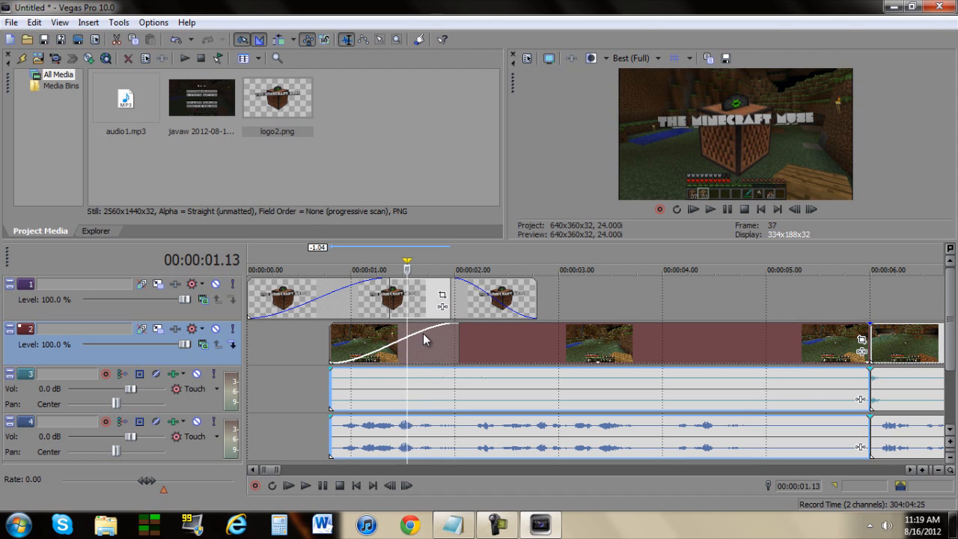
click(458, 337)
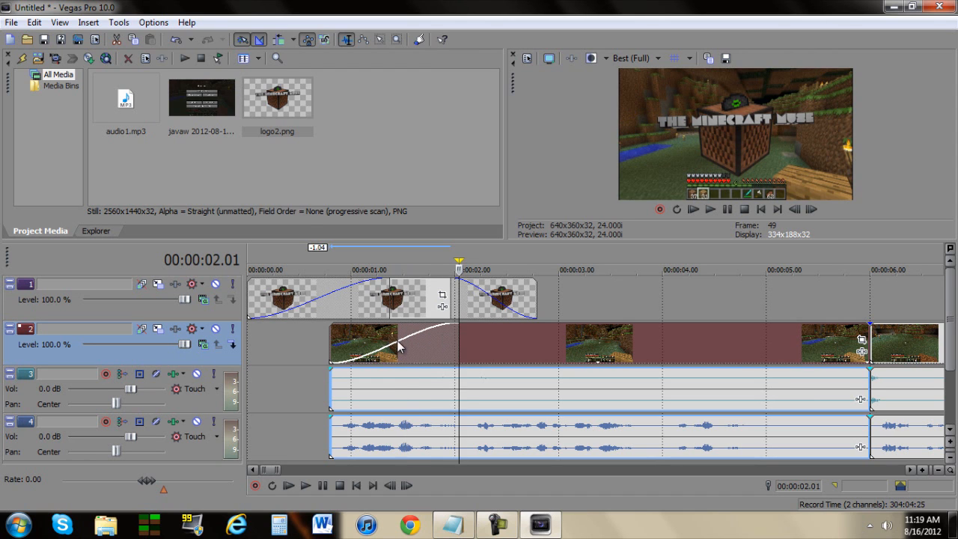
click(260, 344)
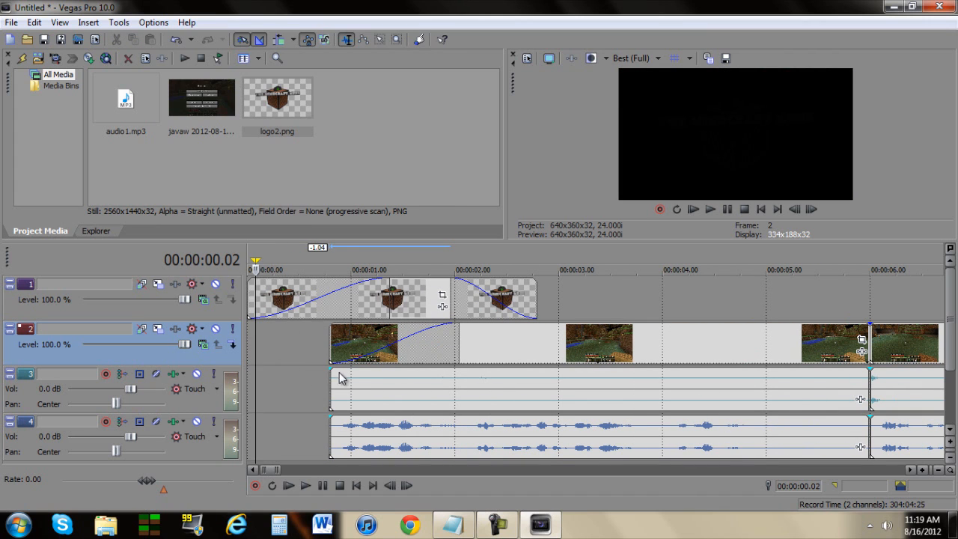
click(313, 307)
click(408, 294)
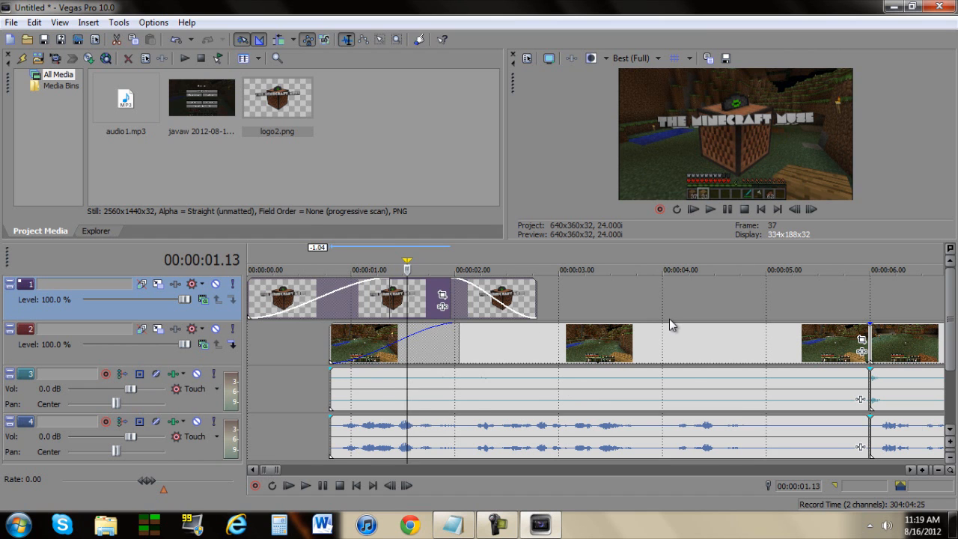
Check the join between the first two sections at 00:00:06.00, and start playback within the outro section
scroll(669, 319, down, 5)
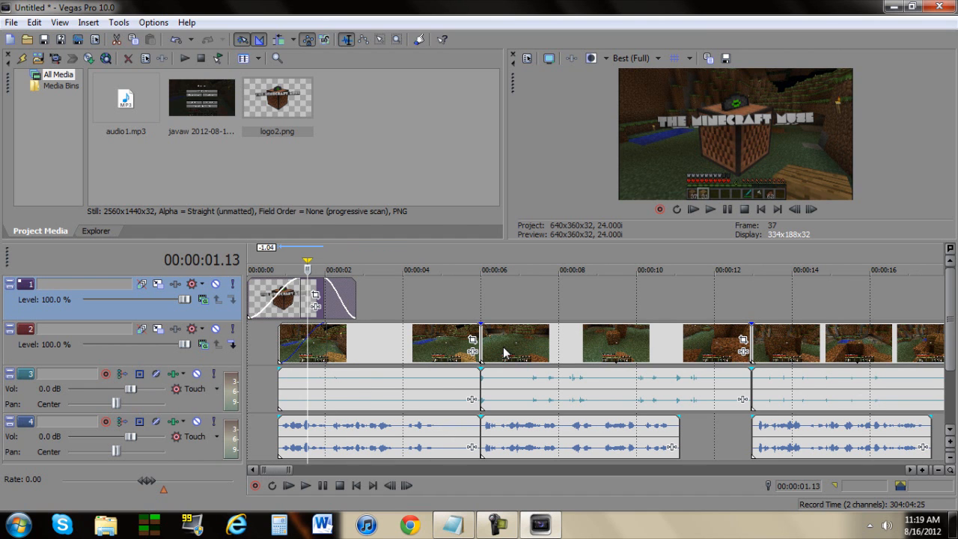
click(480, 309)
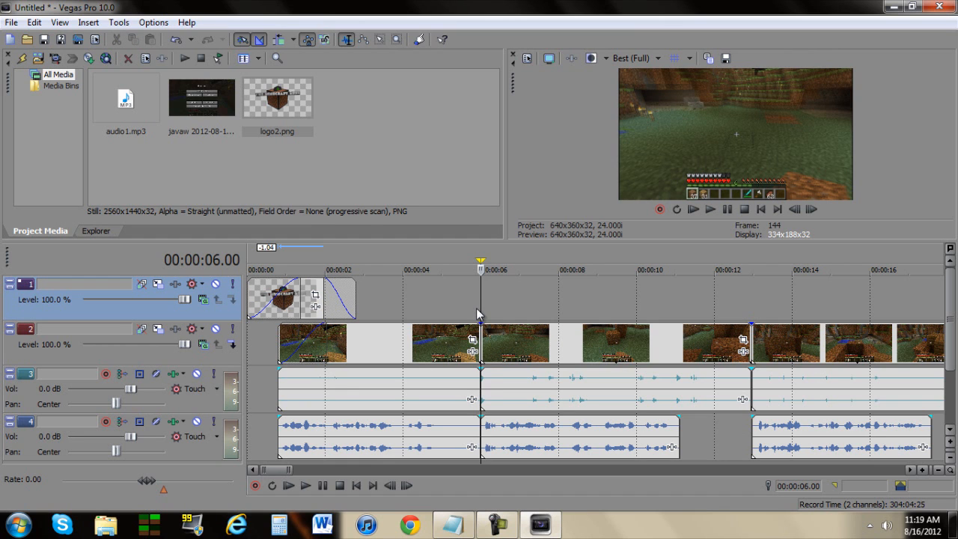
scroll(475, 301, down, 5)
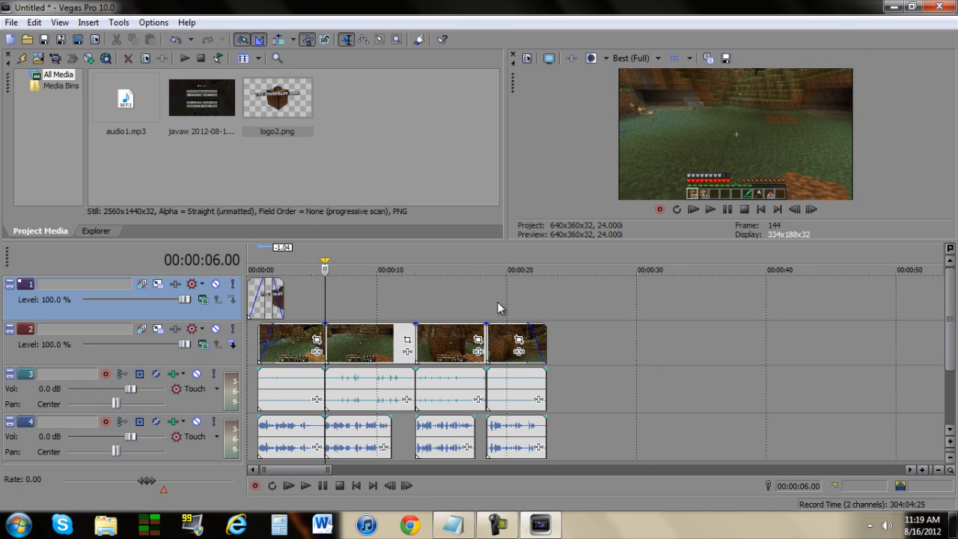
click(498, 307)
key(space)
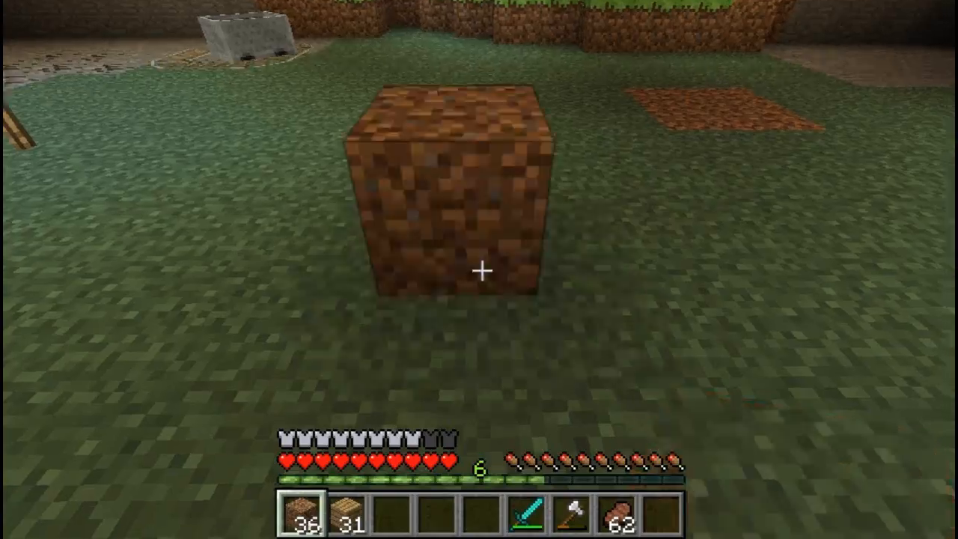
right_click(480, 271)
right_click(481, 271)
right_click(480, 271)
right_click(481, 271)
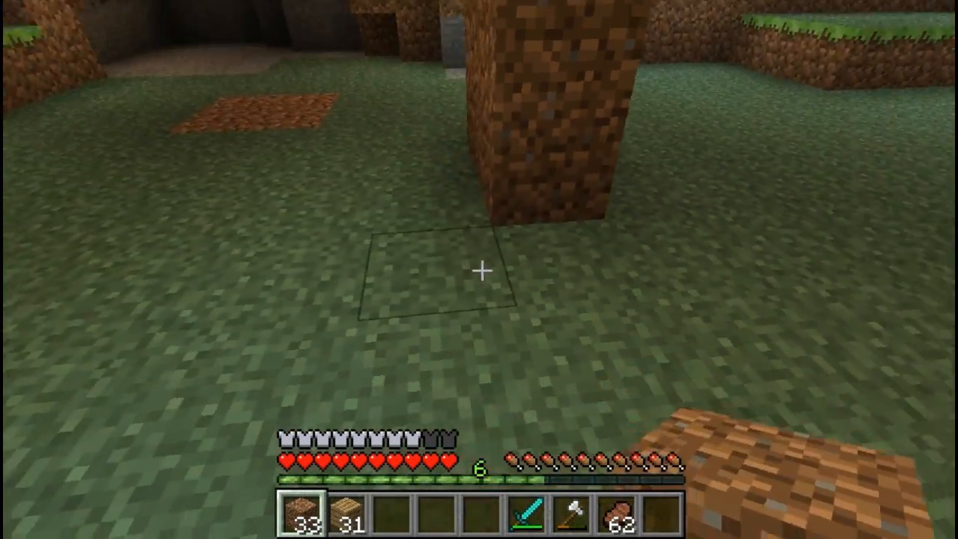
right_click(481, 271)
right_click(481, 271)
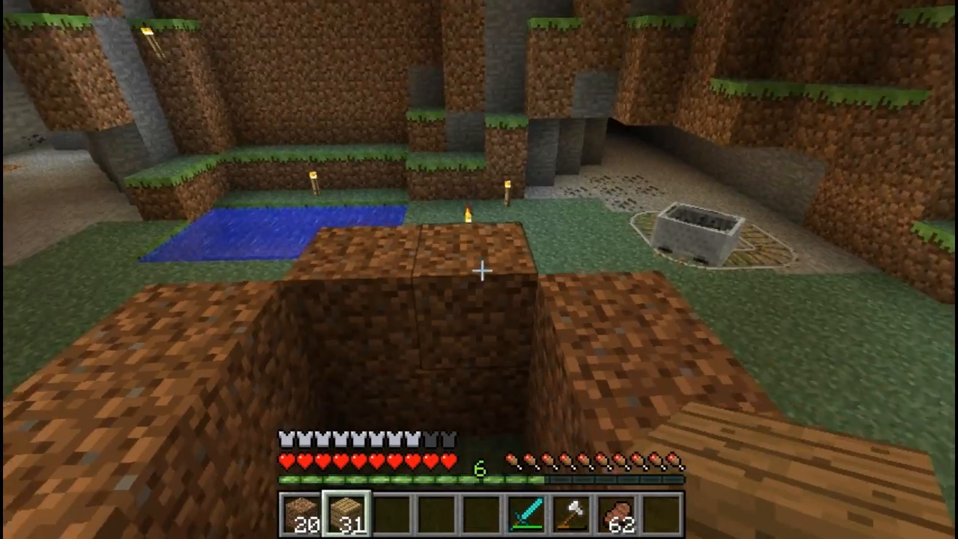
key(2)
right_click(481, 271)
right_click(481, 271)
right_click(481, 271)
right_click(481, 271)
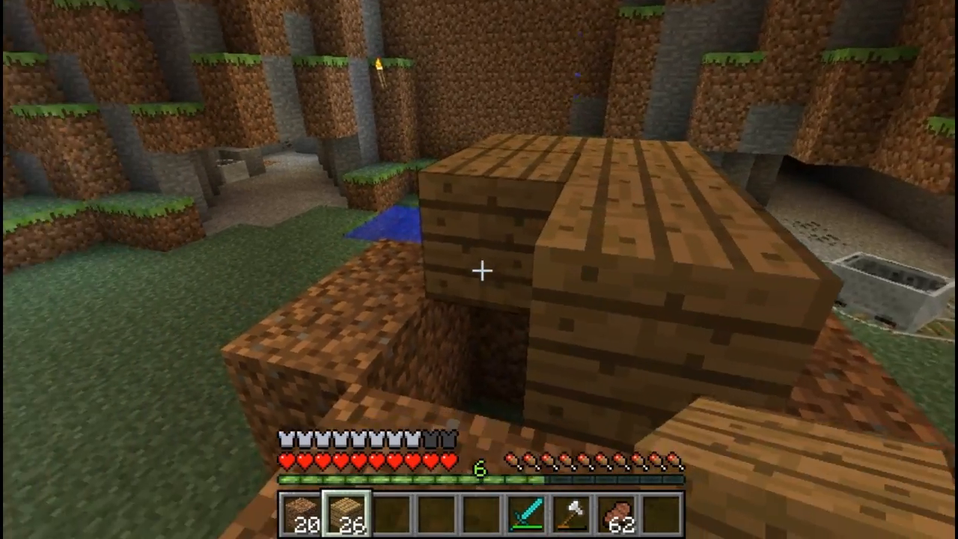
right_click(480, 271)
scroll(480, 271, down, 5)
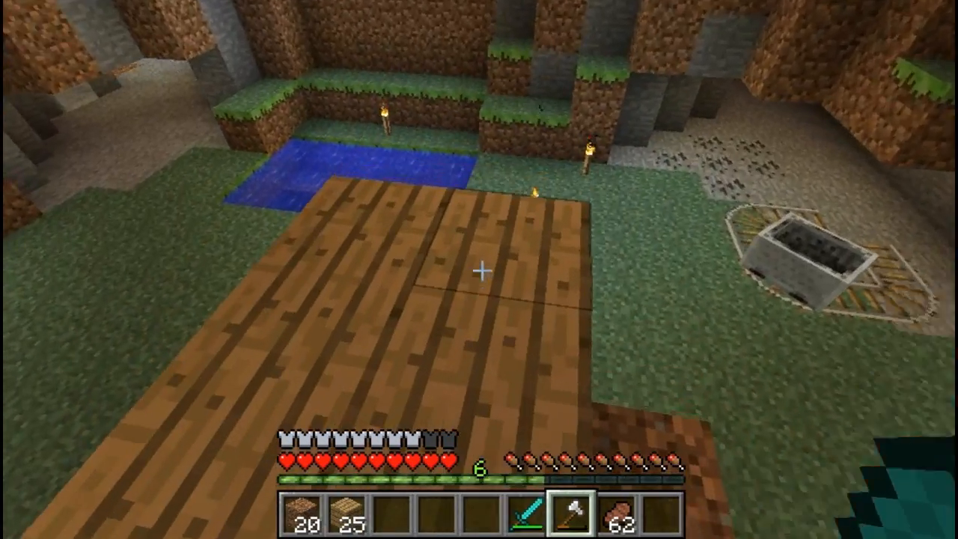